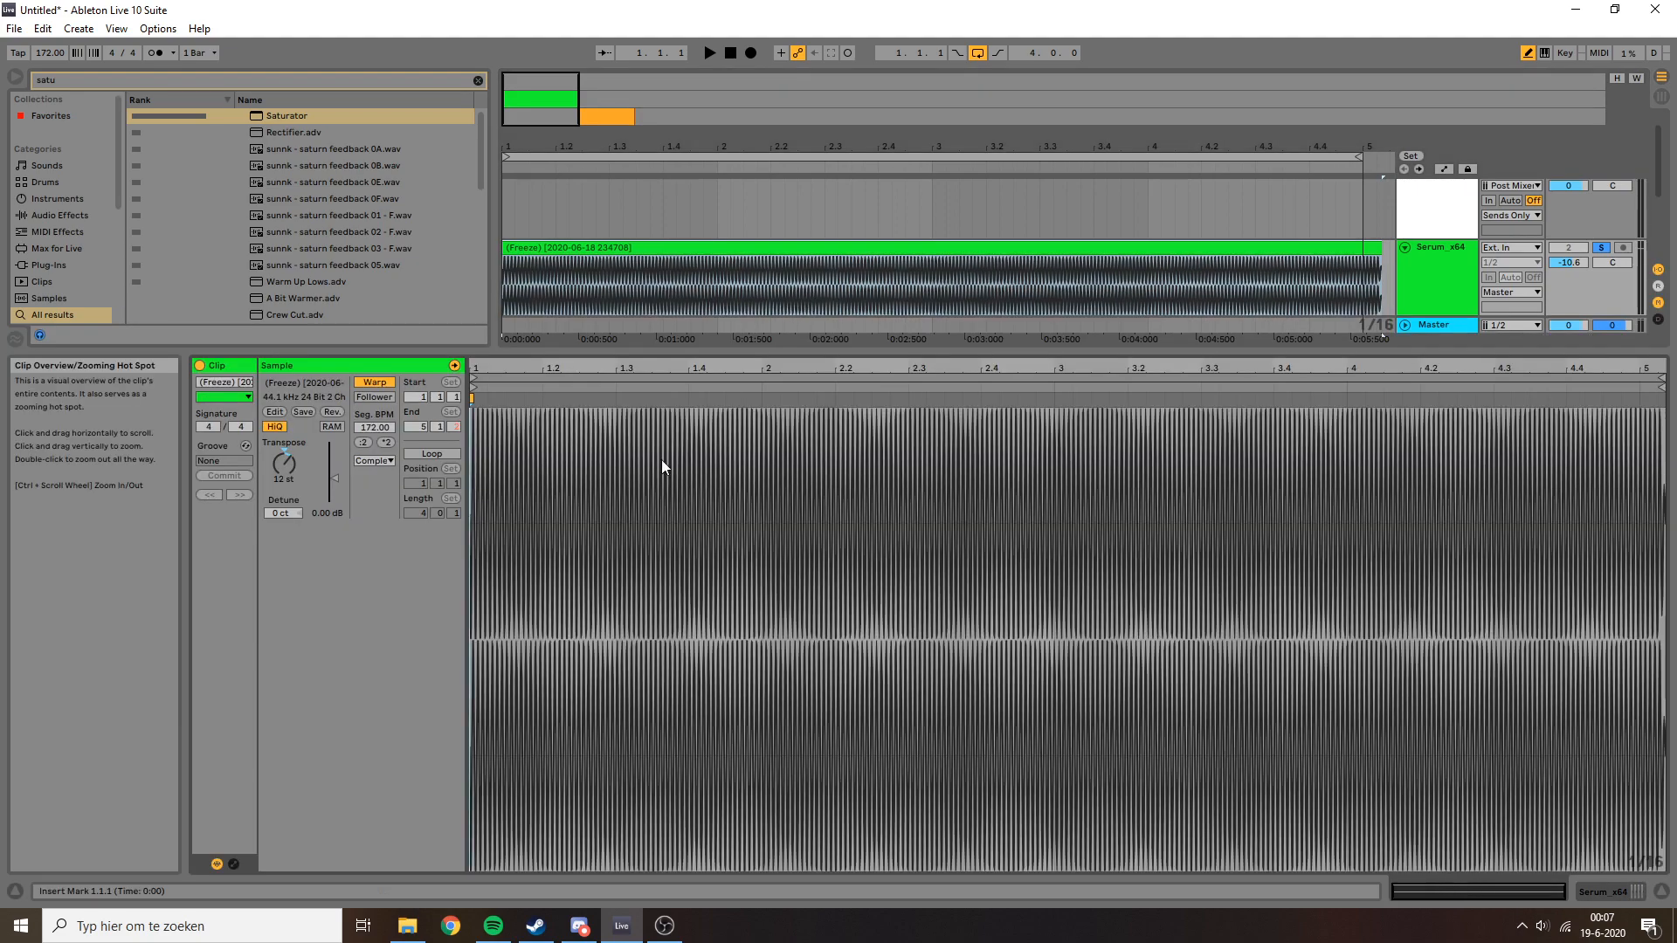
Play the frozen Serum clip and examine its waveform down to the individual sample points, marking single samples on the slope.
{"action": "left_click_drag", "start_coordinate": [913, 367], "coordinate": [834, 439]}
{"action": "key", "text": "space"}
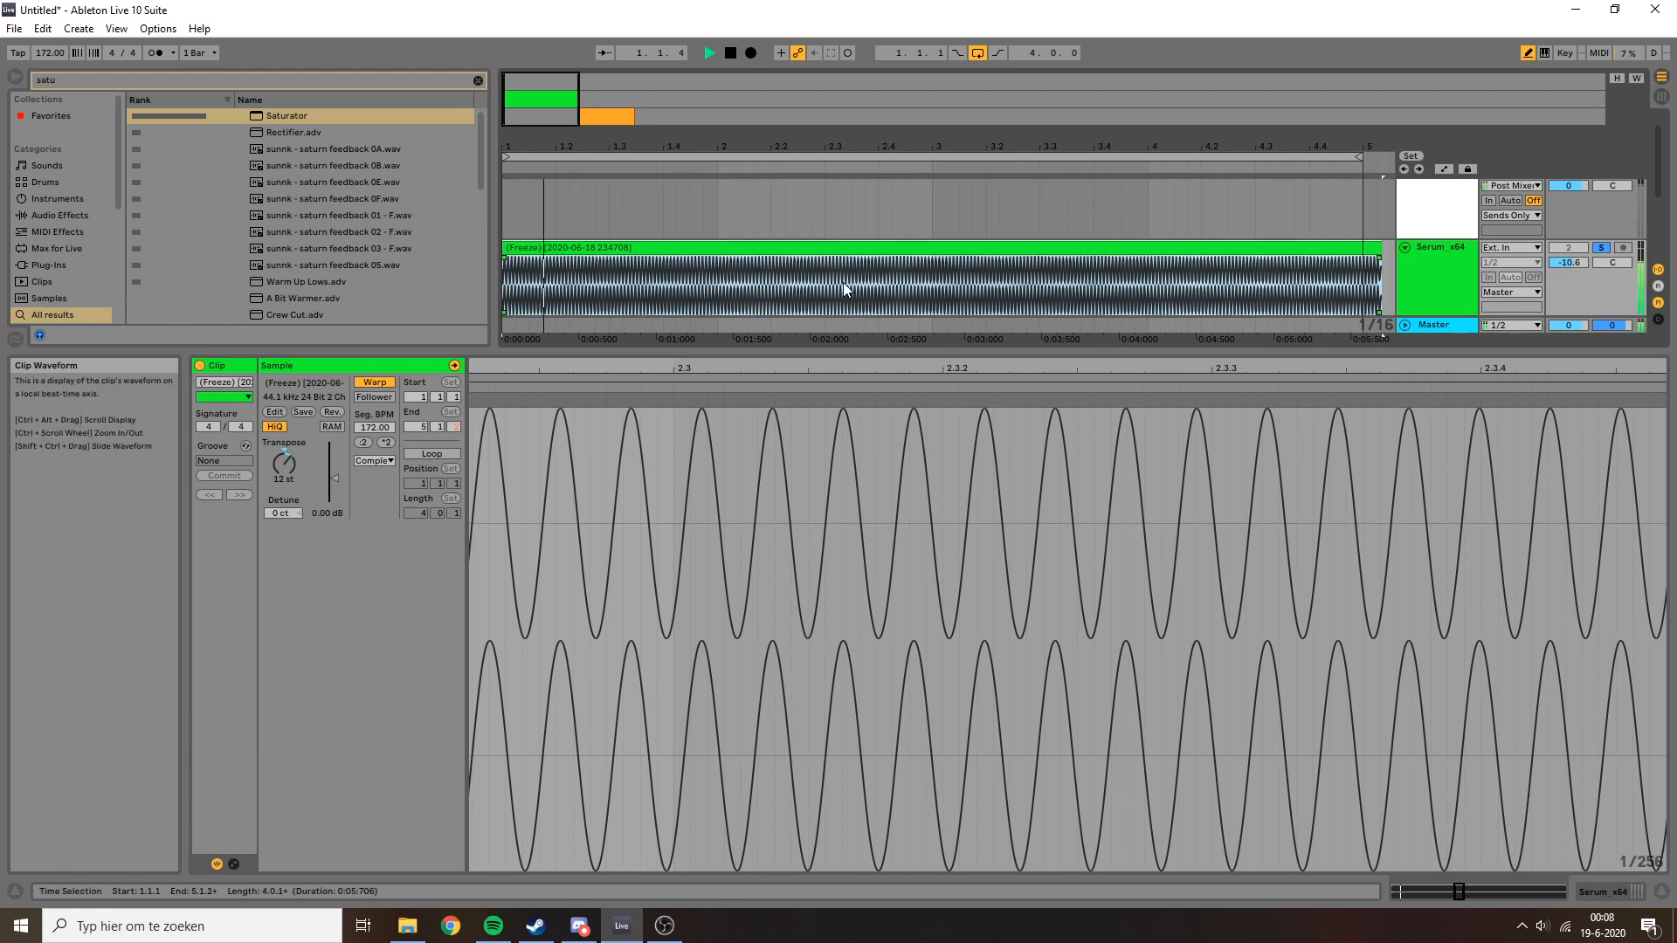
{"action": "left_click_drag", "start_coordinate": [907, 369], "coordinate": [1003, 472]}
{"action": "left_click_drag", "start_coordinate": [587, 365], "coordinate": [587, 372]}
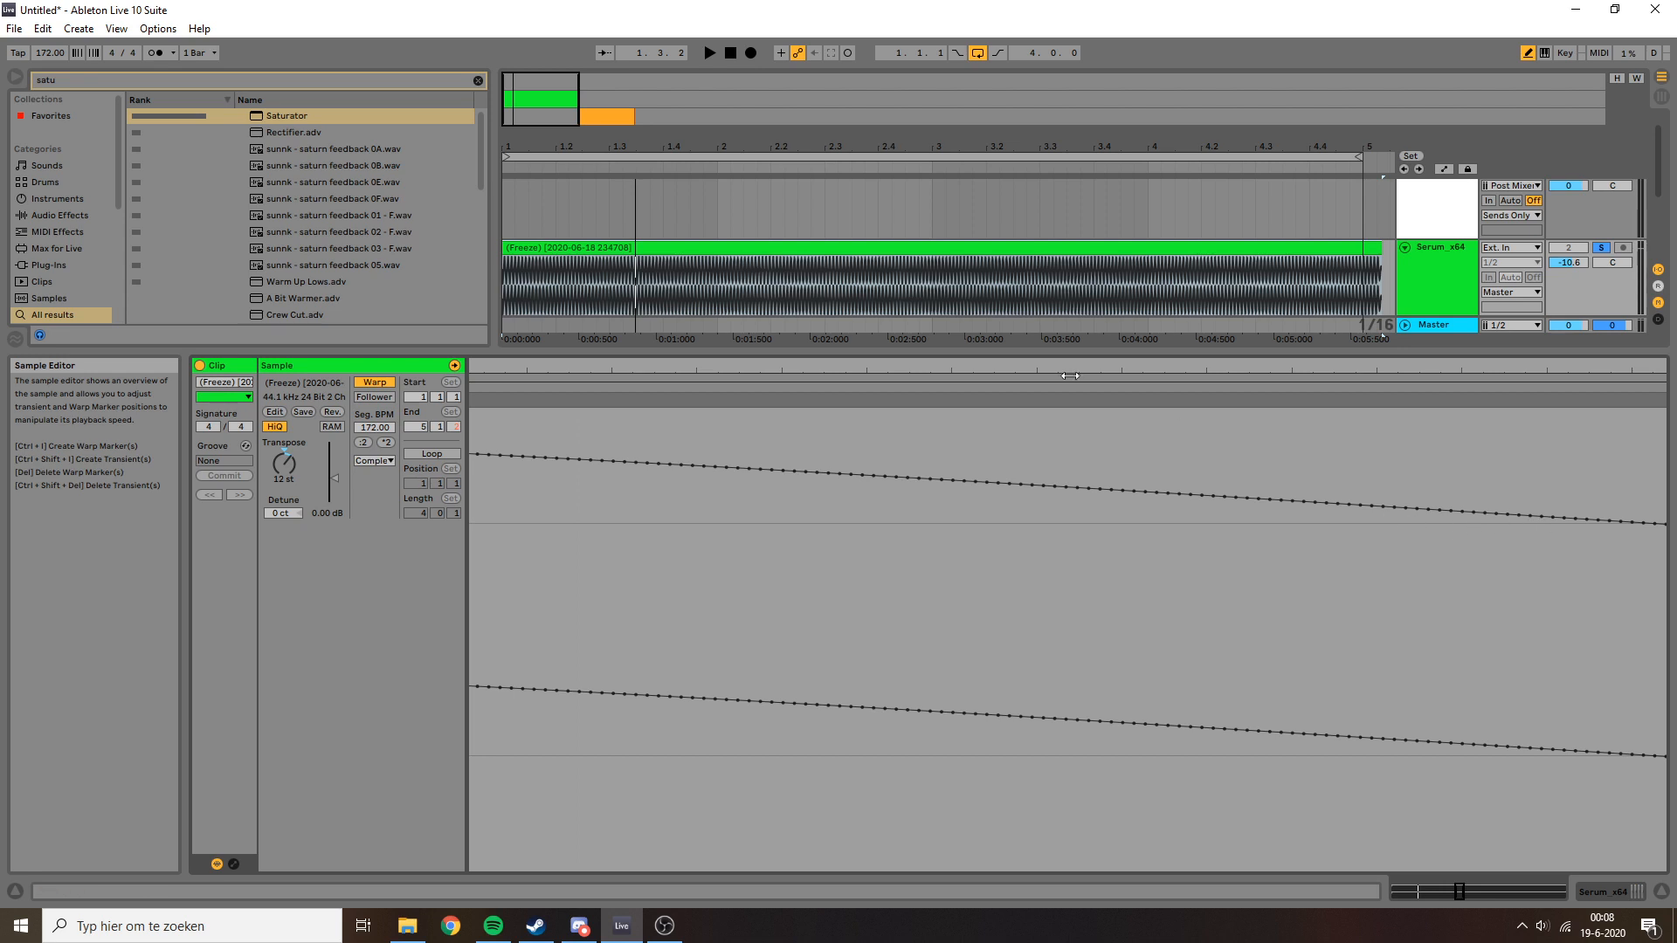
{"action": "left_click_drag", "start_coordinate": [1071, 367], "coordinate": [765, 373]}
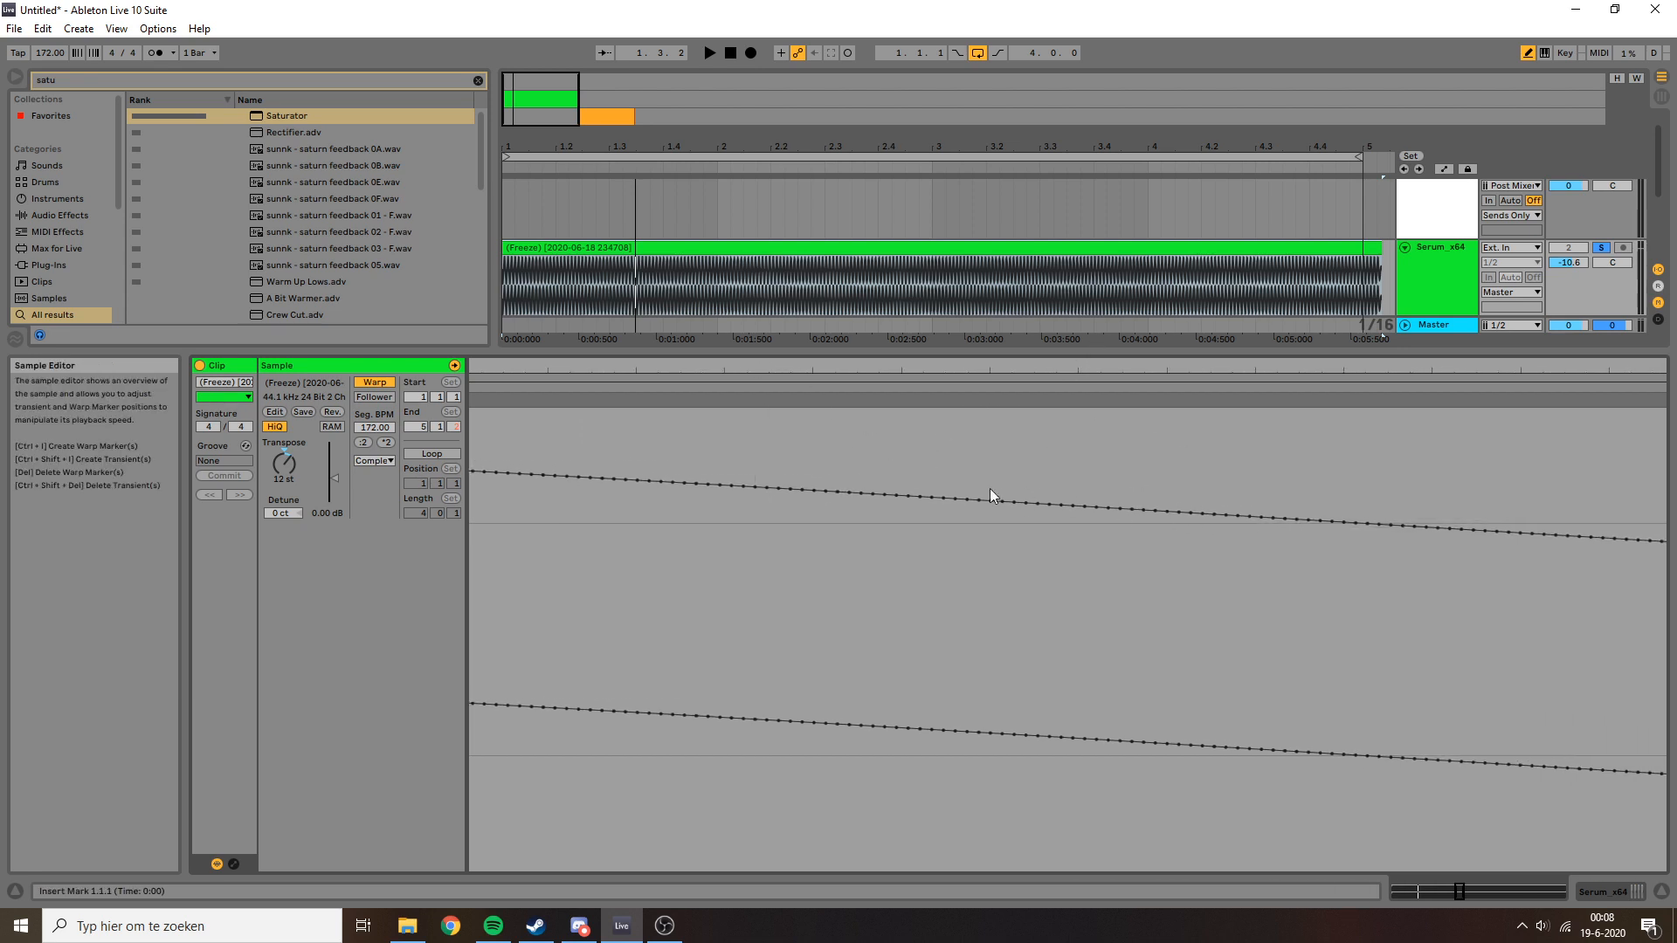
{"action": "left_click", "coordinate": [849, 495]}
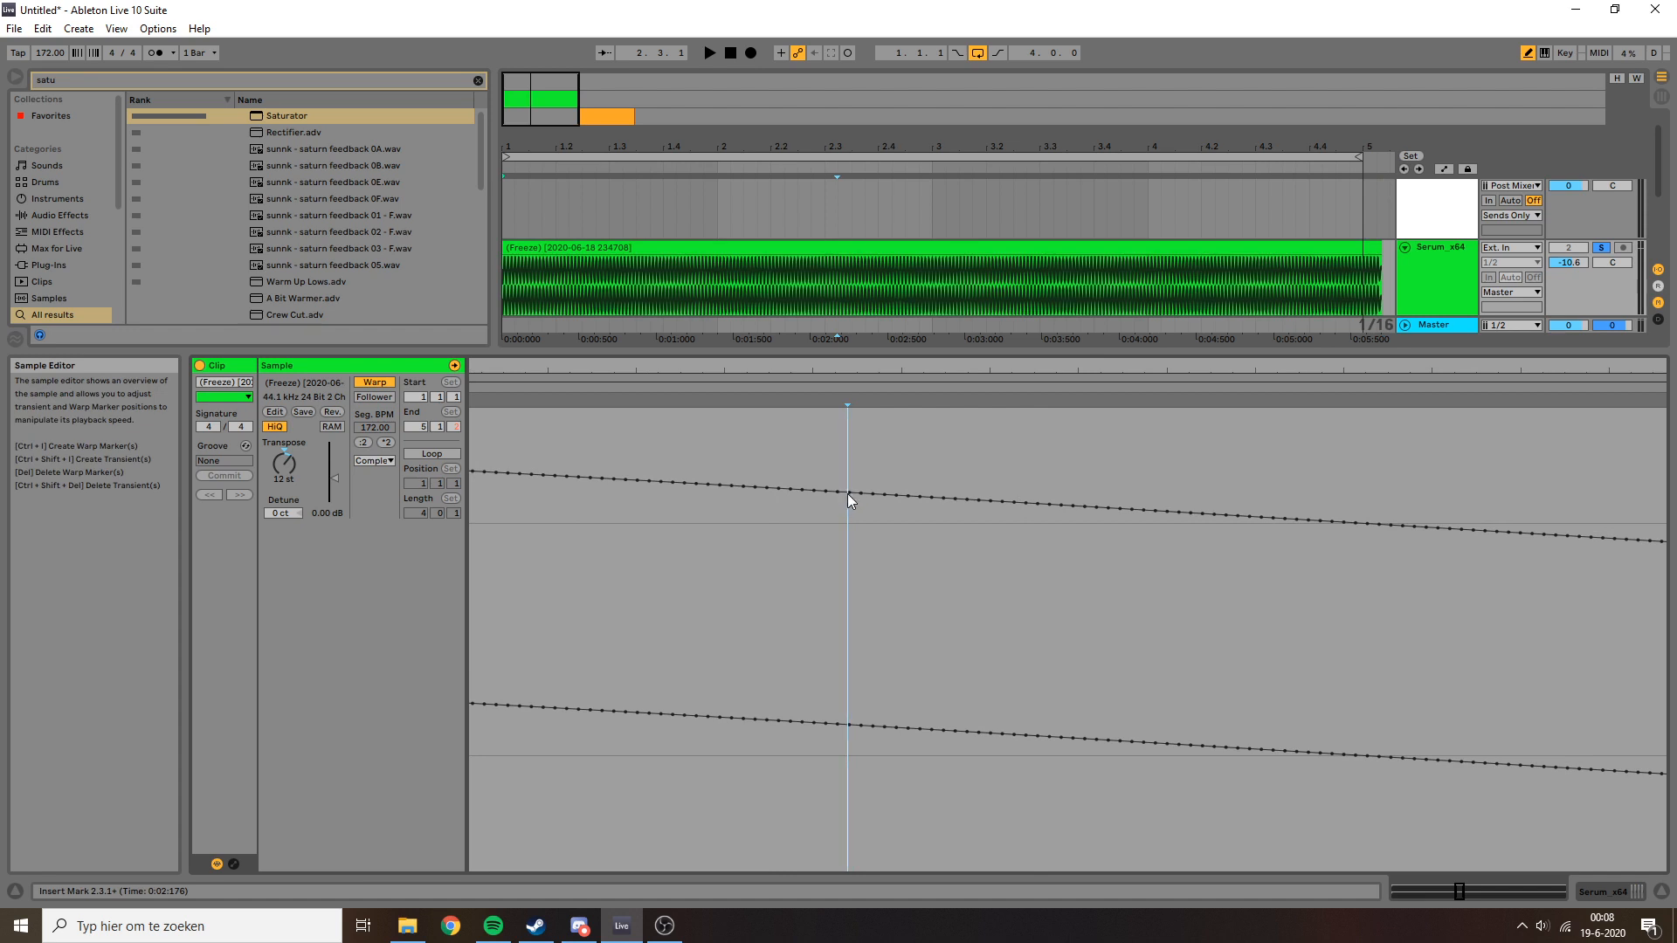
{"action": "left_click_drag", "start_coordinate": [858, 484], "coordinate": [965, 469]}
{"action": "left_click", "coordinate": [965, 471]}
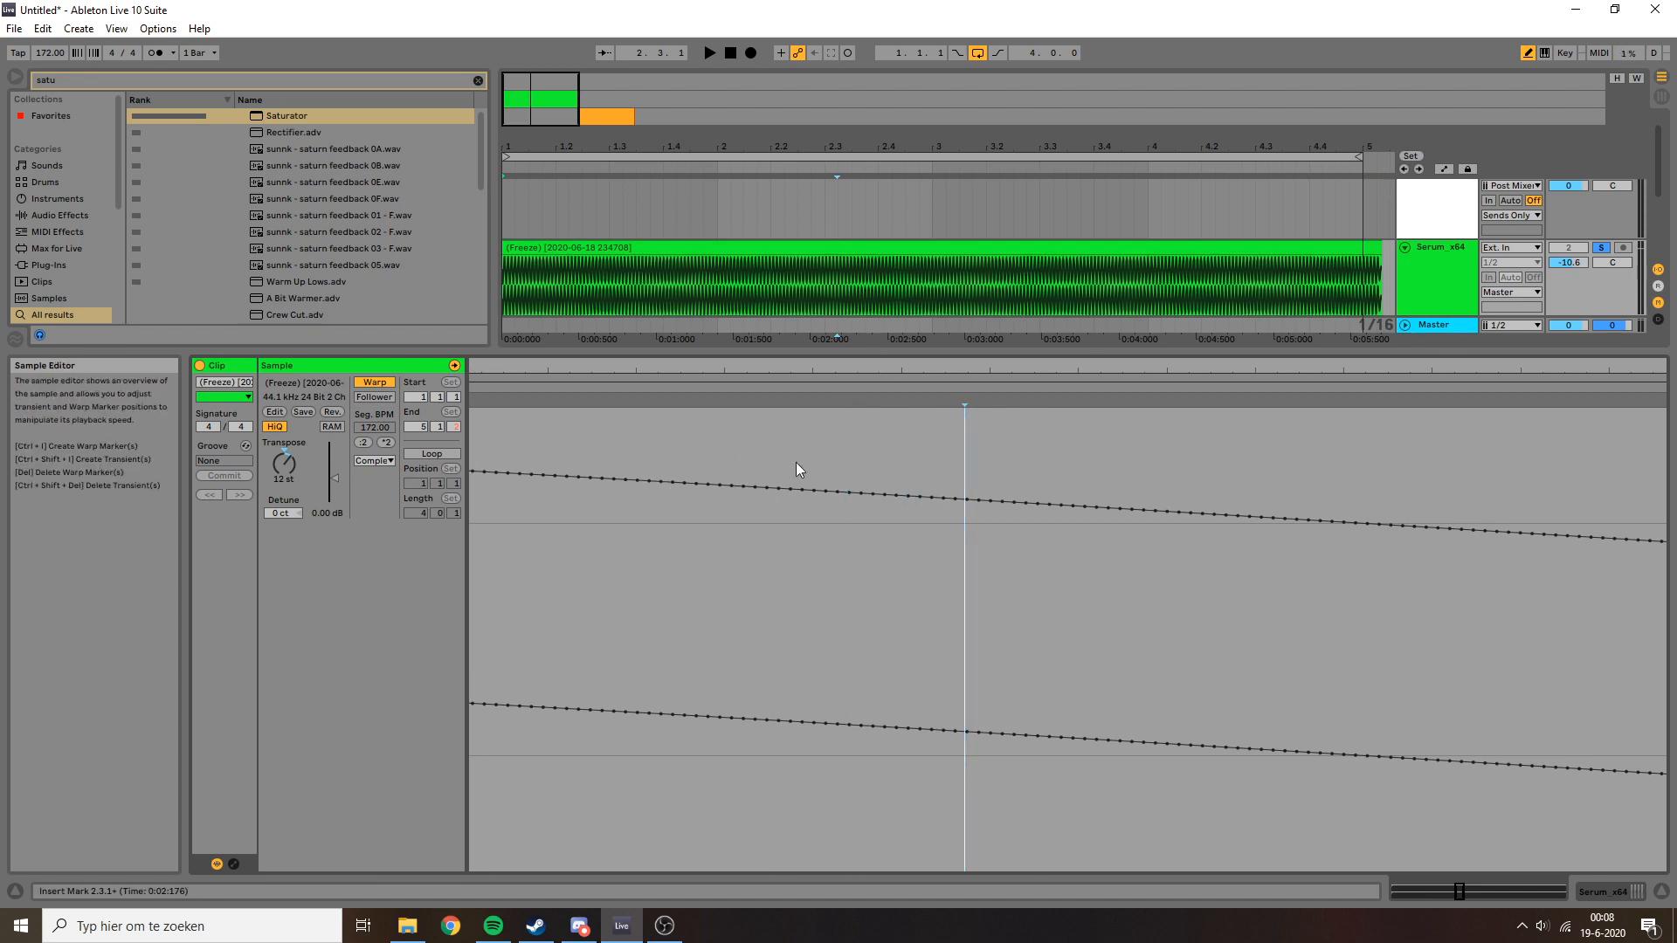
Examine how the samples form the falling slope by highlighting two sections, and compare it with the overall sine wave.
{"action": "mouse_move", "coordinate": [920, 373]}
{"action": "left_mouse_down"}
{"action": "mouse_move", "coordinate": [821, 346]}
{"action": "mouse_move", "coordinate": [837, 351]}
{"action": "left_mouse_up"}
{"action": "left_click_drag", "start_coordinate": [563, 445], "coordinate": [901, 475]}
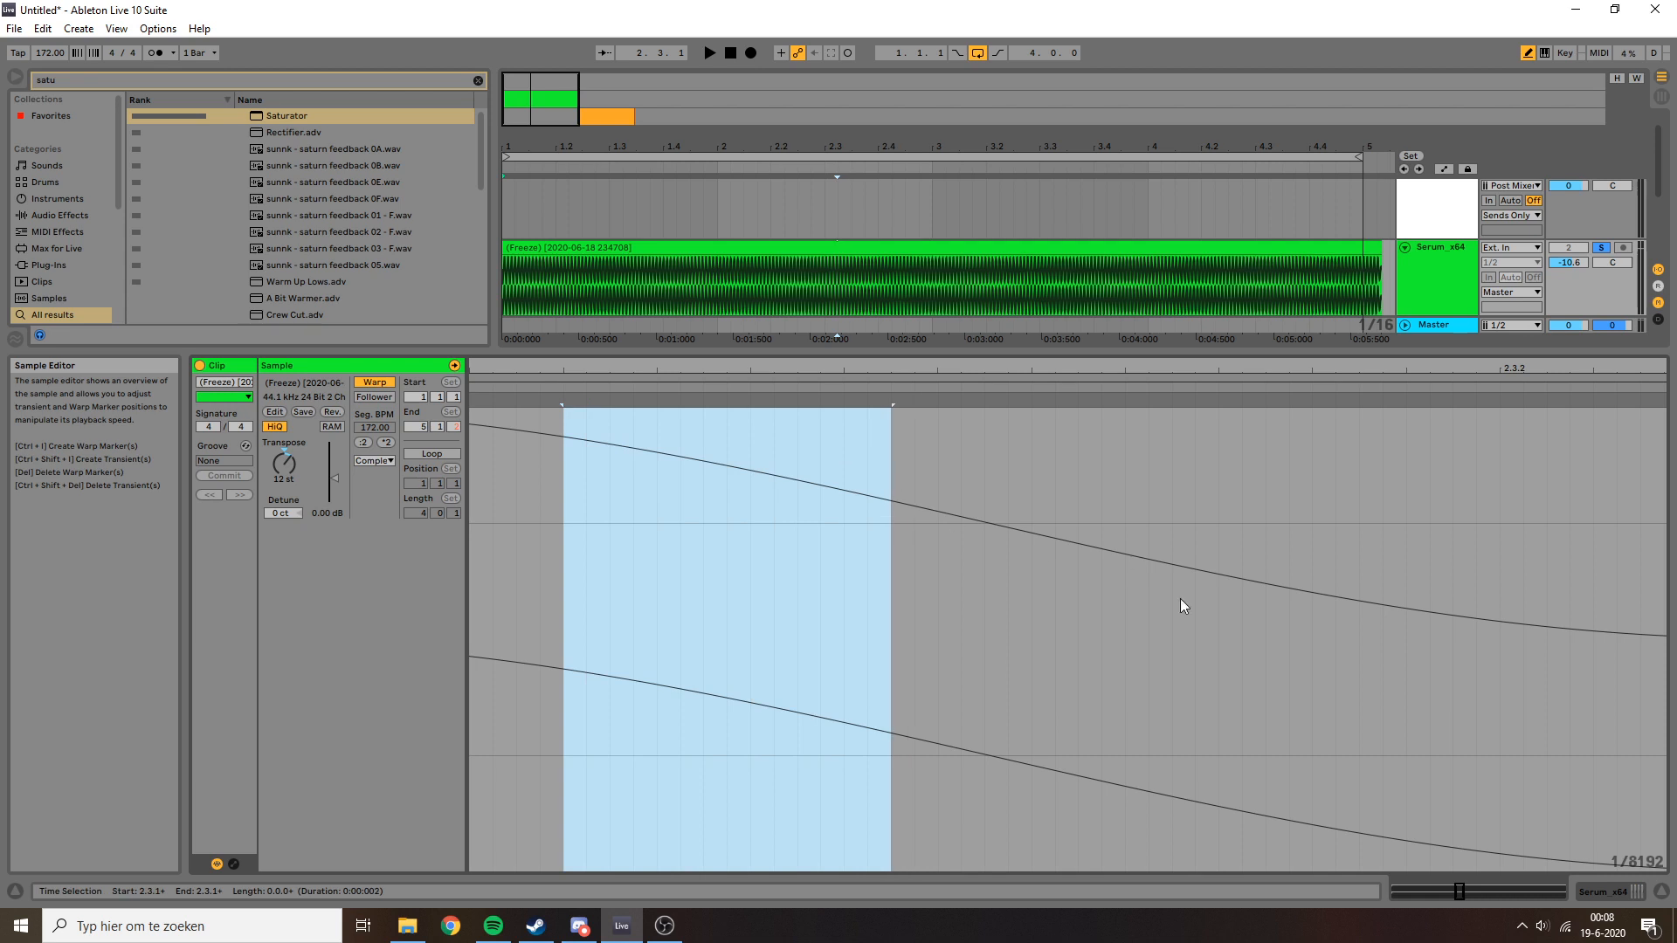
{"action": "left_click_drag", "start_coordinate": [1053, 568], "coordinate": [1569, 640]}
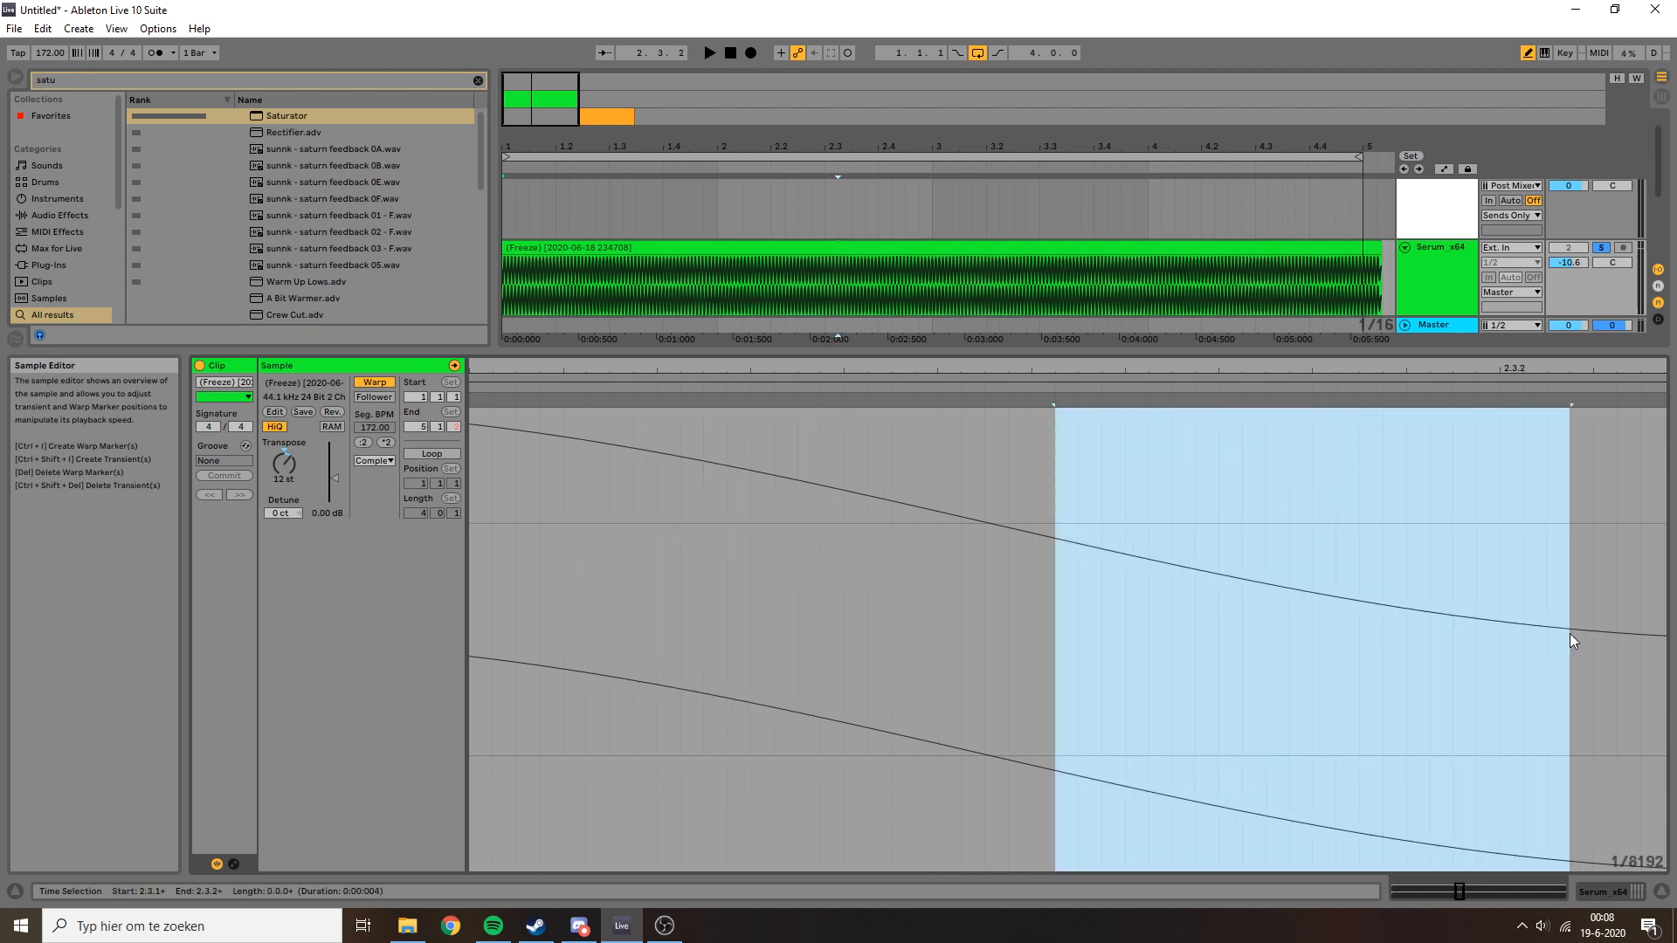
{"action": "left_click", "coordinate": [1568, 635]}
{"action": "left_click_drag", "start_coordinate": [1015, 376], "coordinate": [948, 306]}
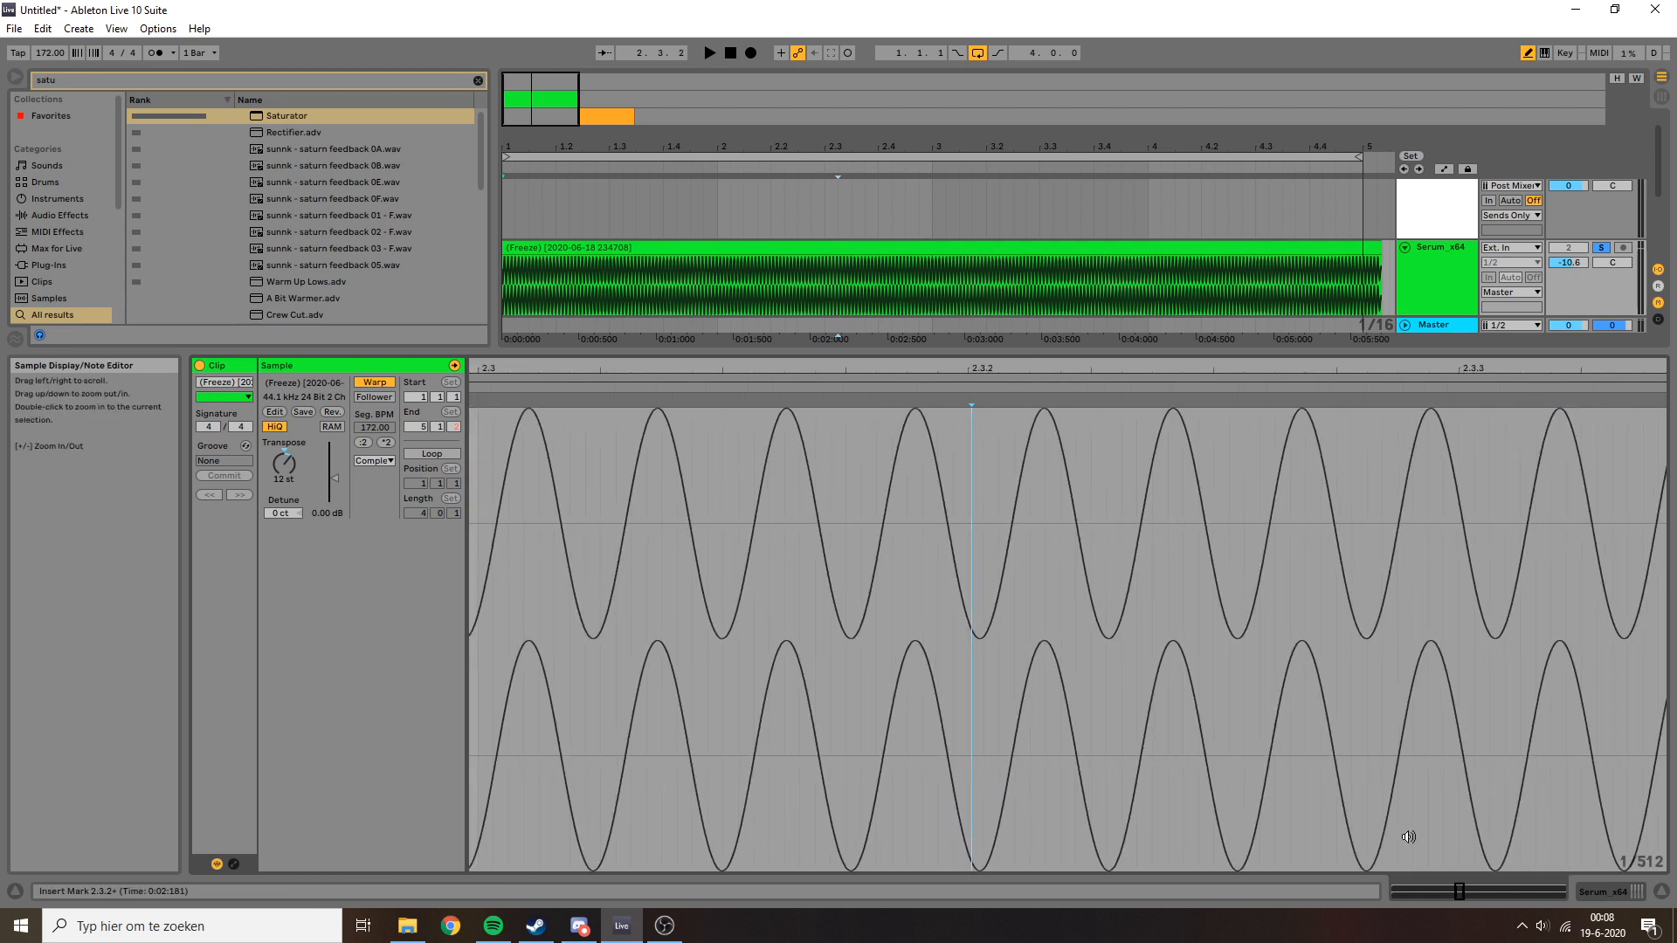
Open MWaveShaper from the green Serum track's device chain and reposition its window.
{"action": "left_click", "coordinate": [1604, 894]}
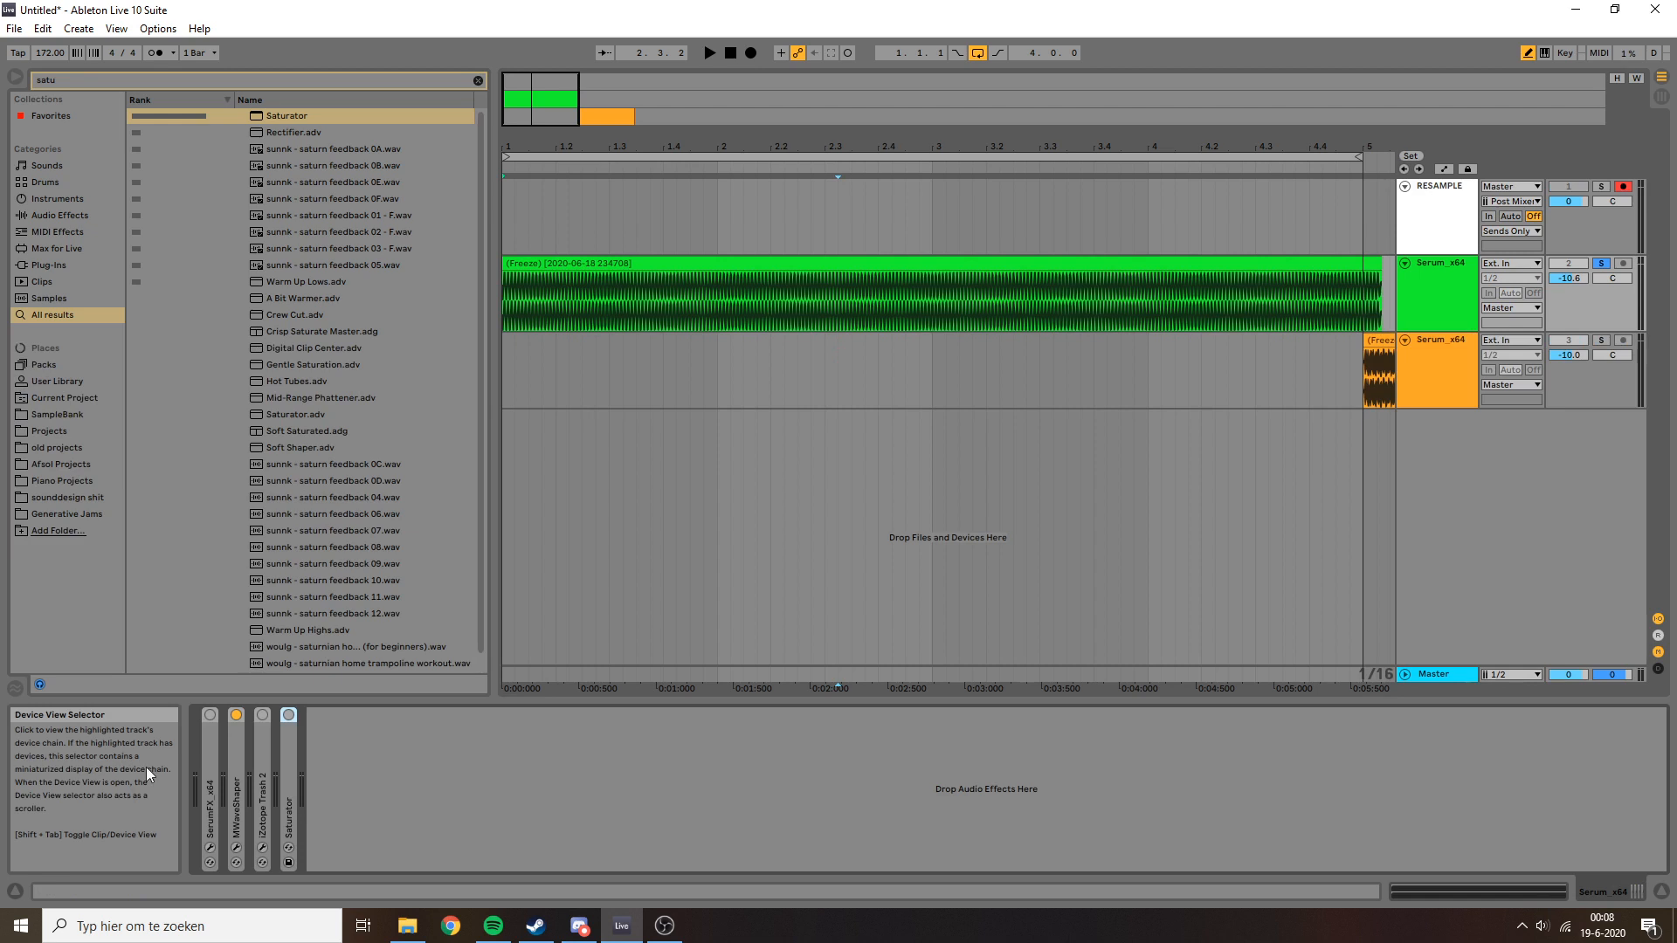
{"action": "left_click", "coordinate": [236, 852]}
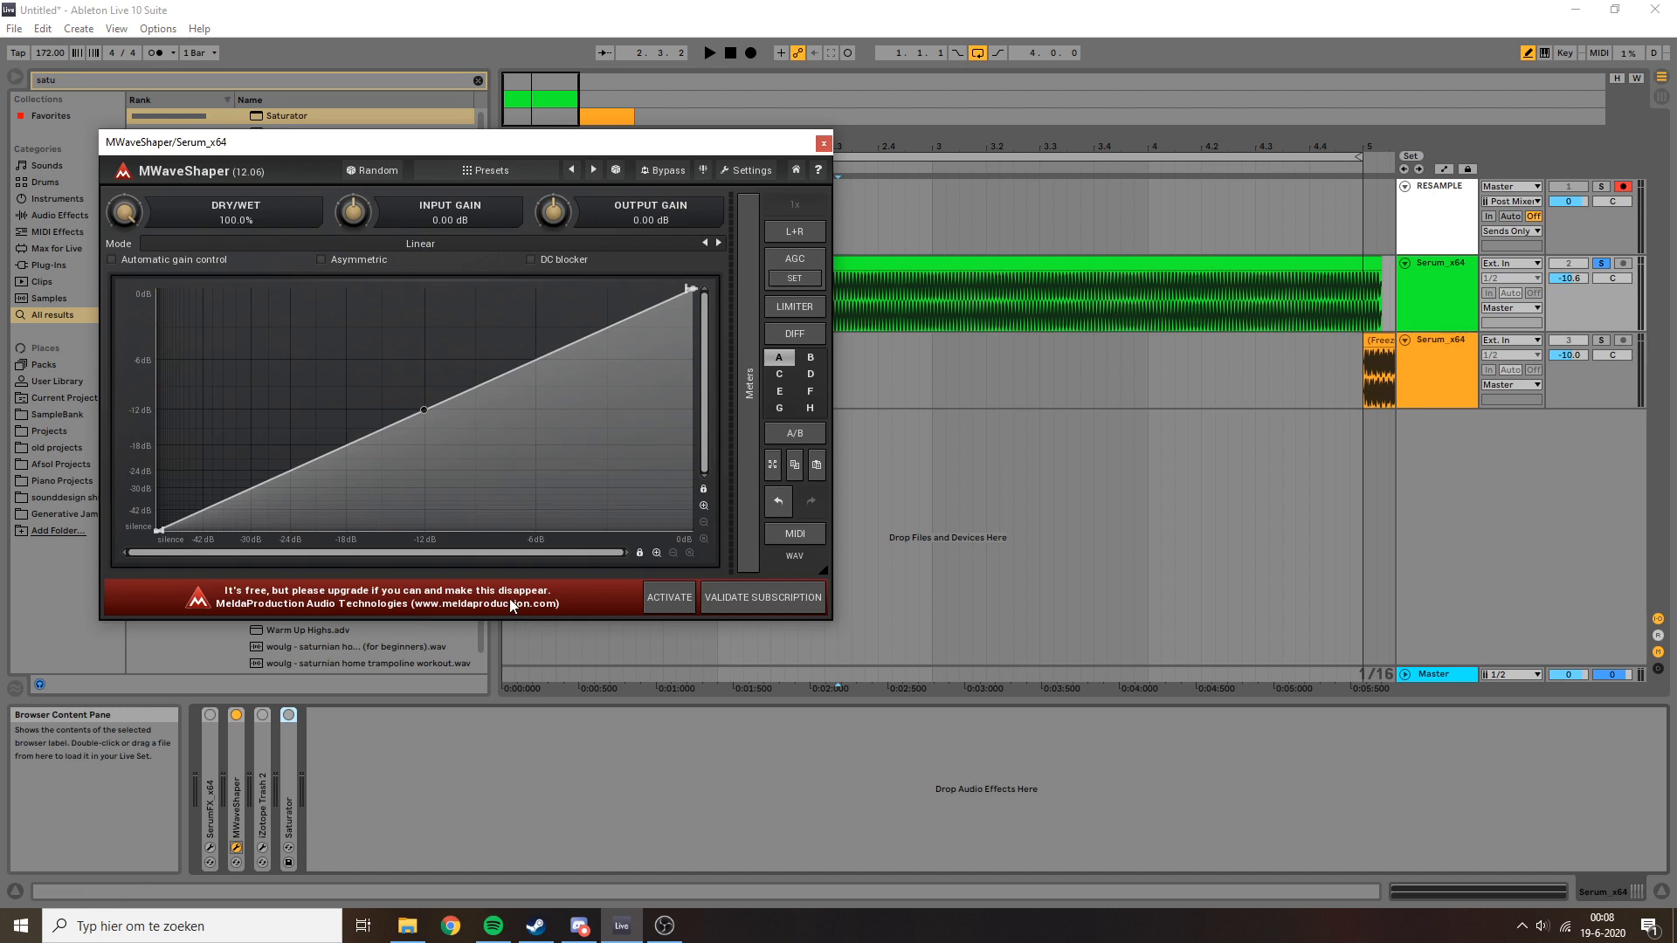
{"action": "left_click_drag", "start_coordinate": [576, 142], "coordinate": [734, 142]}
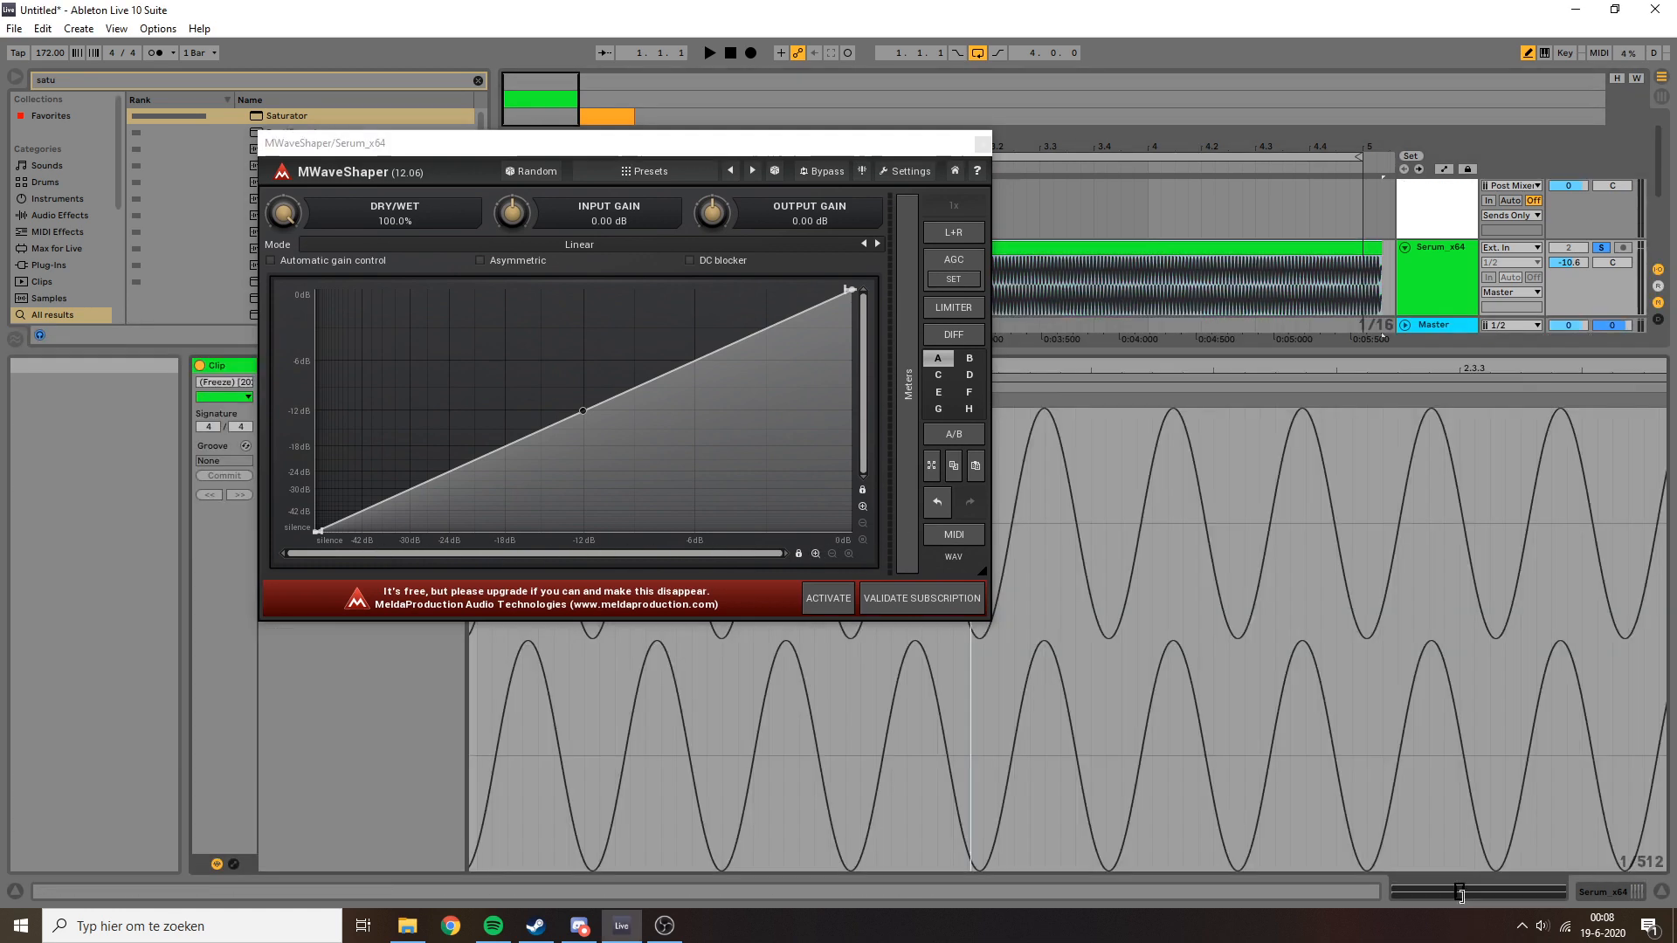
Mark a peak of the clip's sine wave and highlight a short falling section beside the waveshaper curve.
{"action": "left_click_drag", "start_coordinate": [1291, 437], "coordinate": [1312, 412]}
{"action": "left_click", "coordinate": [1310, 412]}
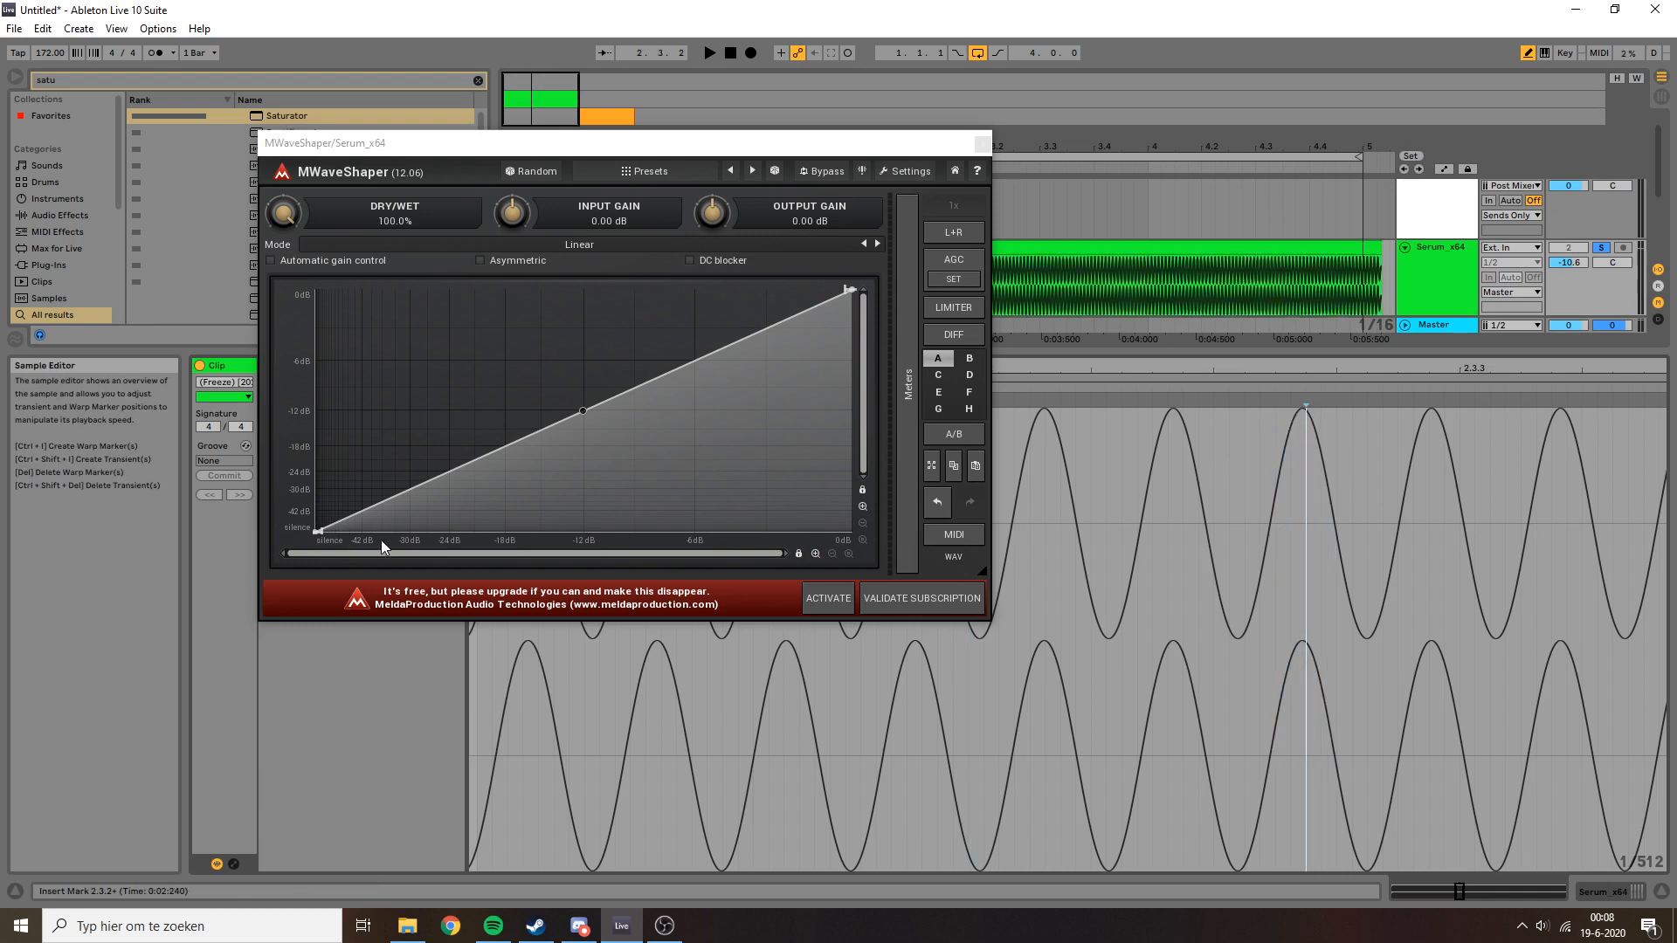
{"action": "left_click_drag", "start_coordinate": [1060, 522], "coordinate": [1088, 530]}
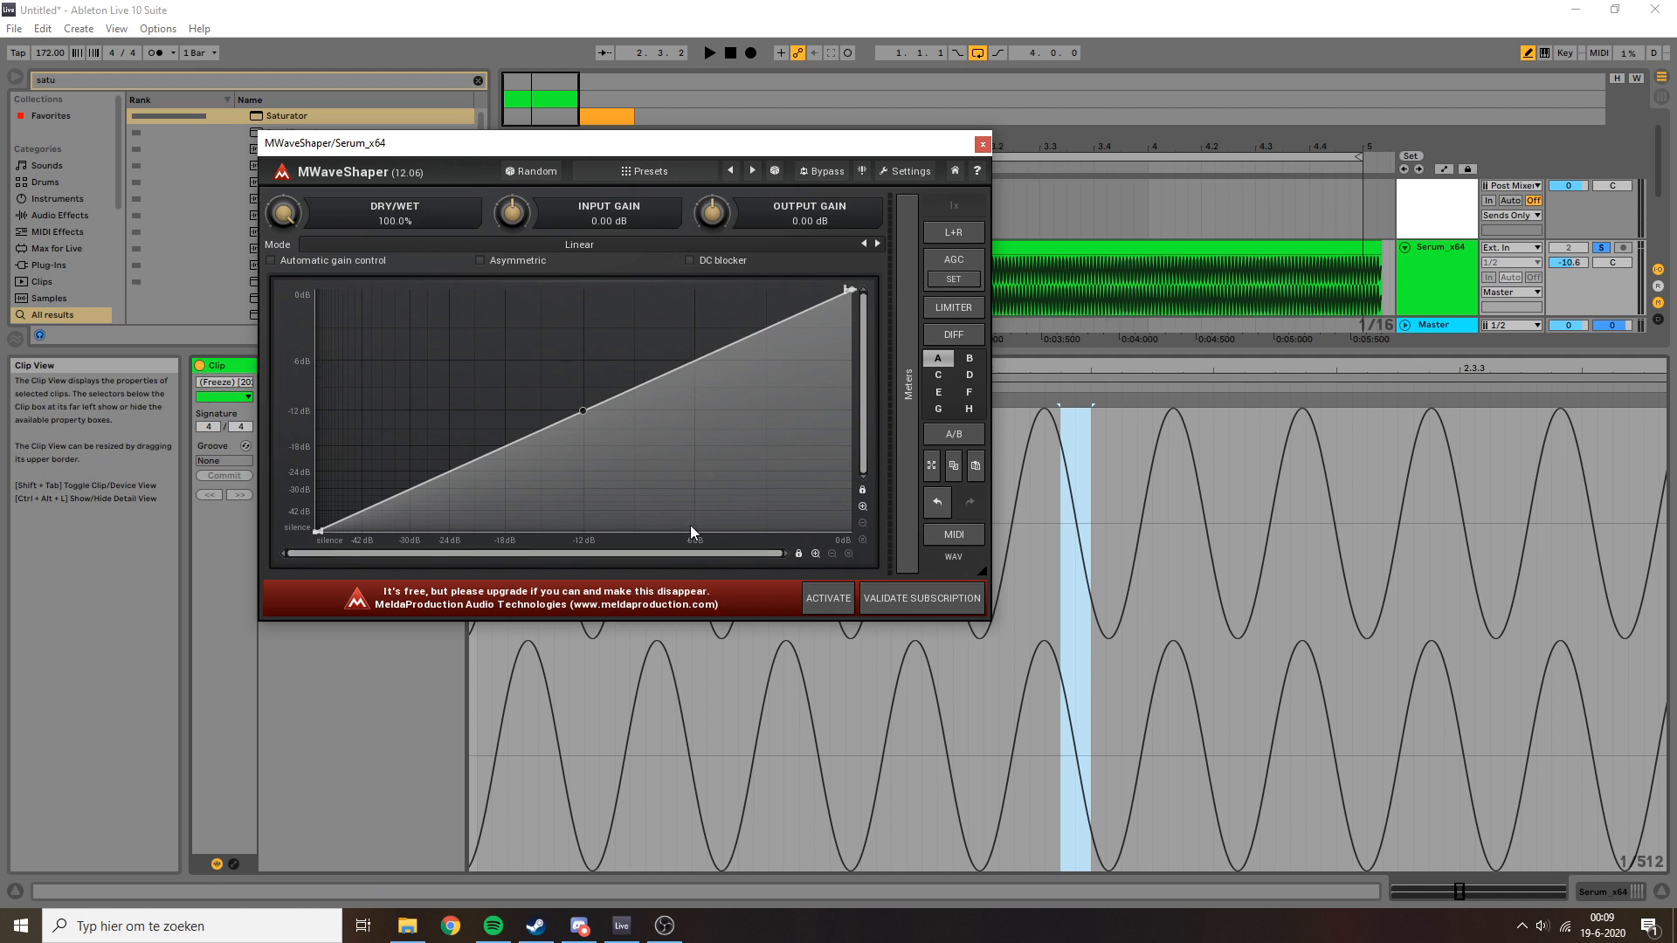
Shape the MWaveShaper curve into a zigzag by adding four points that alternate between high and low output.
{"action": "left_click_drag", "start_coordinate": [624, 394], "coordinate": [406, 340]}
{"action": "left_click_drag", "start_coordinate": [518, 364], "coordinate": [516, 476]}
{"action": "mouse_move", "coordinate": [685, 431]}
{"action": "left_mouse_down"}
{"action": "mouse_move", "coordinate": [634, 439]}
{"action": "mouse_move", "coordinate": [567, 315]}
{"action": "left_mouse_up"}
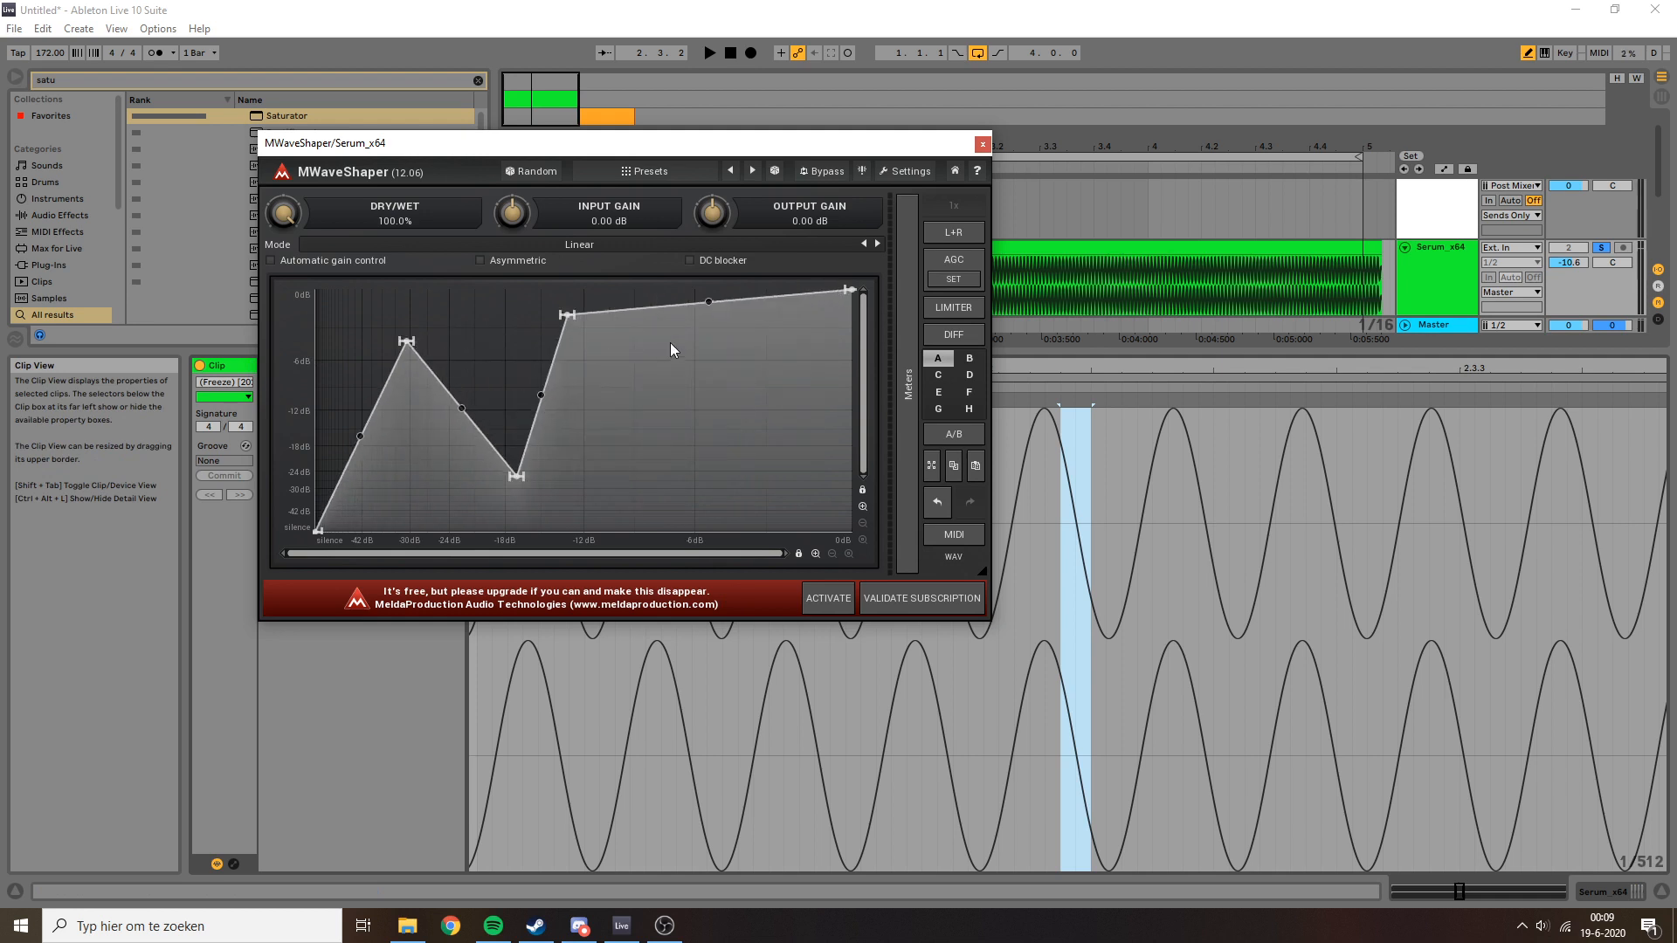
{"action": "mouse_move", "coordinate": [670, 348]}
{"action": "left_mouse_down"}
{"action": "mouse_move", "coordinate": [720, 453]}
{"action": "mouse_move", "coordinate": [724, 411]}
{"action": "left_mouse_up"}
{"action": "double_click", "coordinate": [722, 412]}
{"action": "mouse_move", "coordinate": [723, 412]}
{"action": "left_mouse_down"}
{"action": "mouse_move", "coordinate": [720, 452]}
{"action": "mouse_move", "coordinate": [654, 535]}
{"action": "mouse_move", "coordinate": [622, 488]}
{"action": "left_mouse_up"}
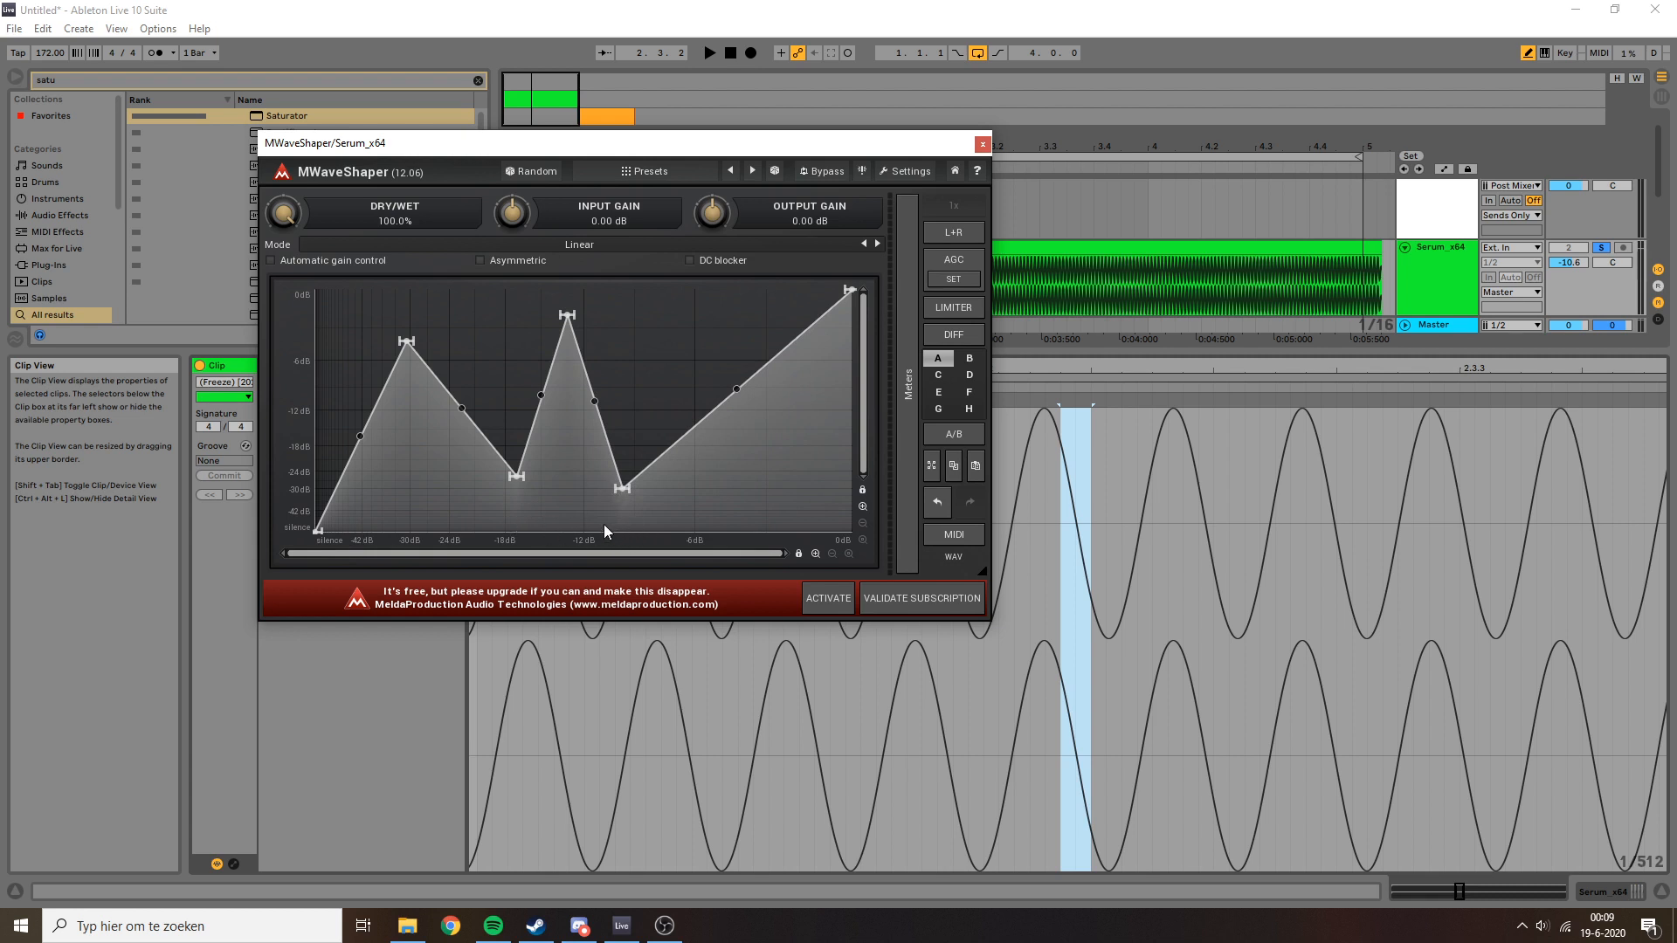
Delete the four added points to restore the straight diagonal waveshaper curve.
{"action": "mouse_move", "coordinate": [621, 488]}
{"action": "double_click", "coordinate": [623, 488]}
{"action": "double_click", "coordinate": [567, 314]}
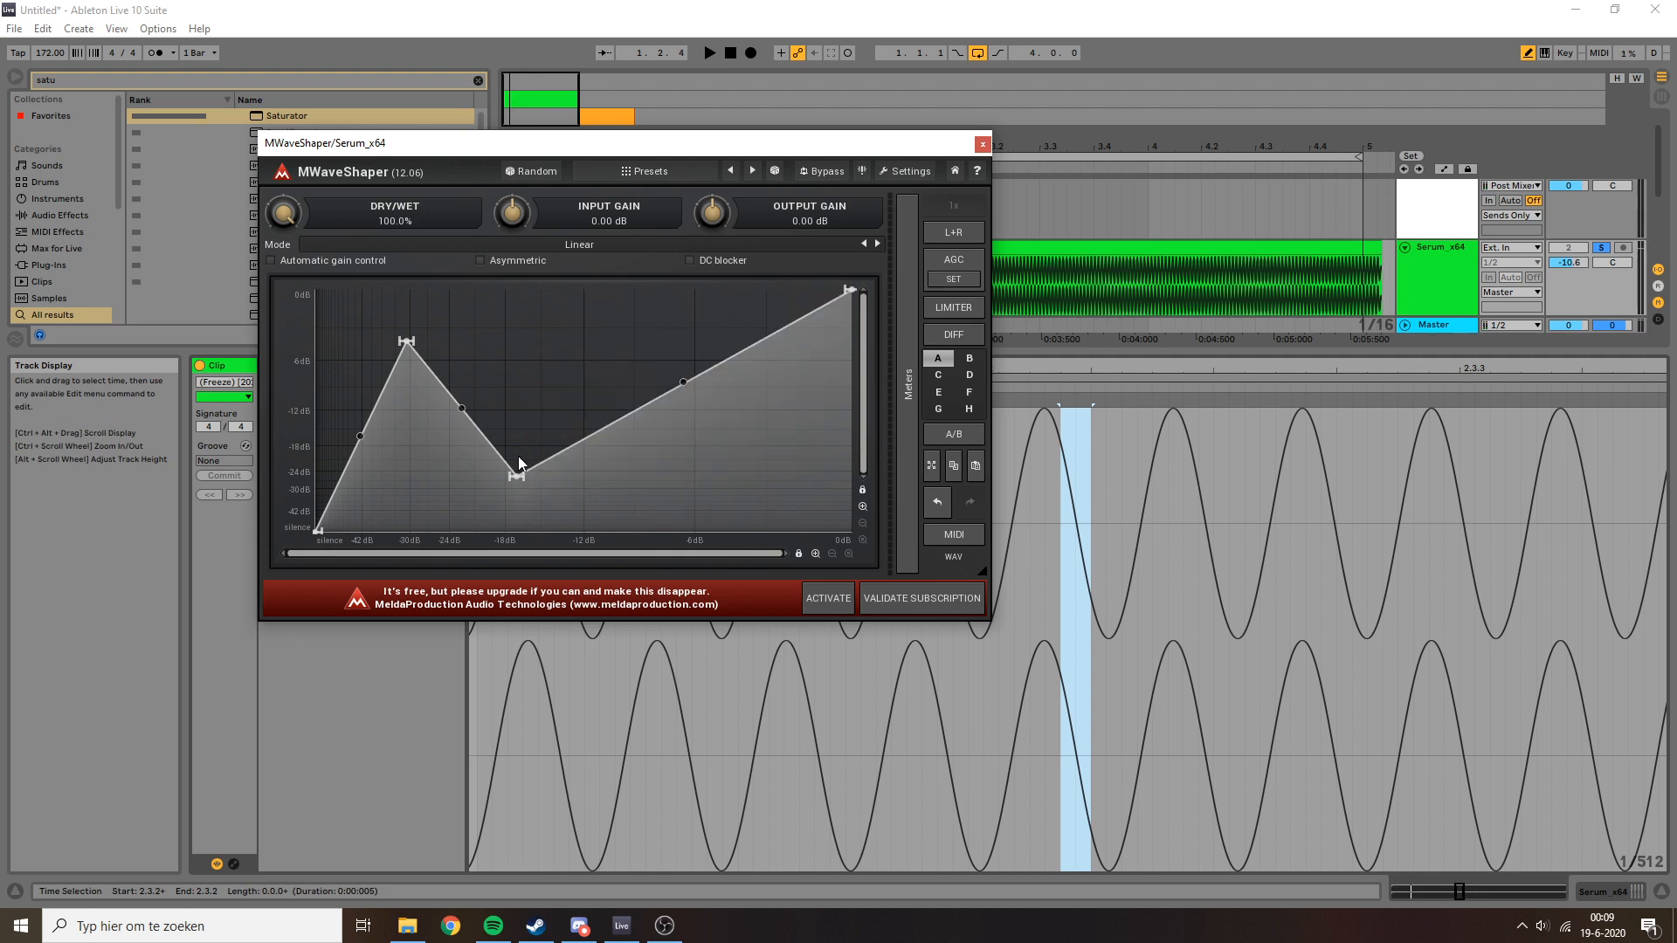
{"action": "double_click", "coordinate": [516, 471]}
{"action": "double_click", "coordinate": [406, 340]}
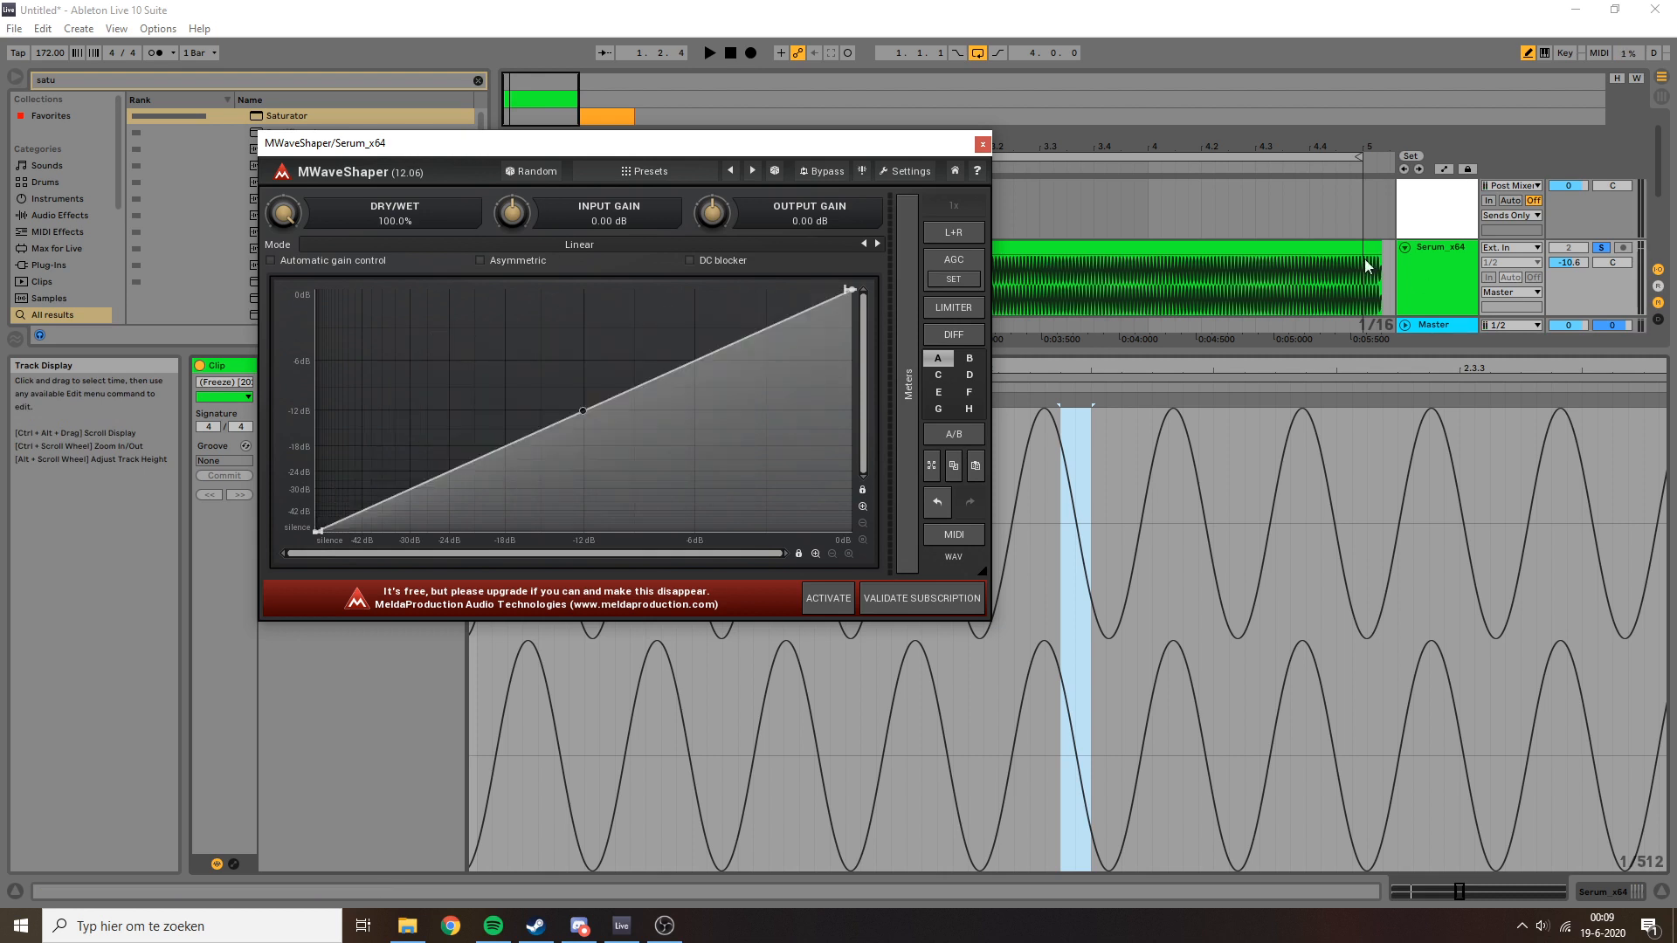
Open Dust Analyzer on the Master track, arrange it beside MWaveShaper, and play the Serum clip through it.
{"action": "left_click", "coordinate": [1604, 892]}
{"action": "left_click", "coordinate": [1445, 277]}
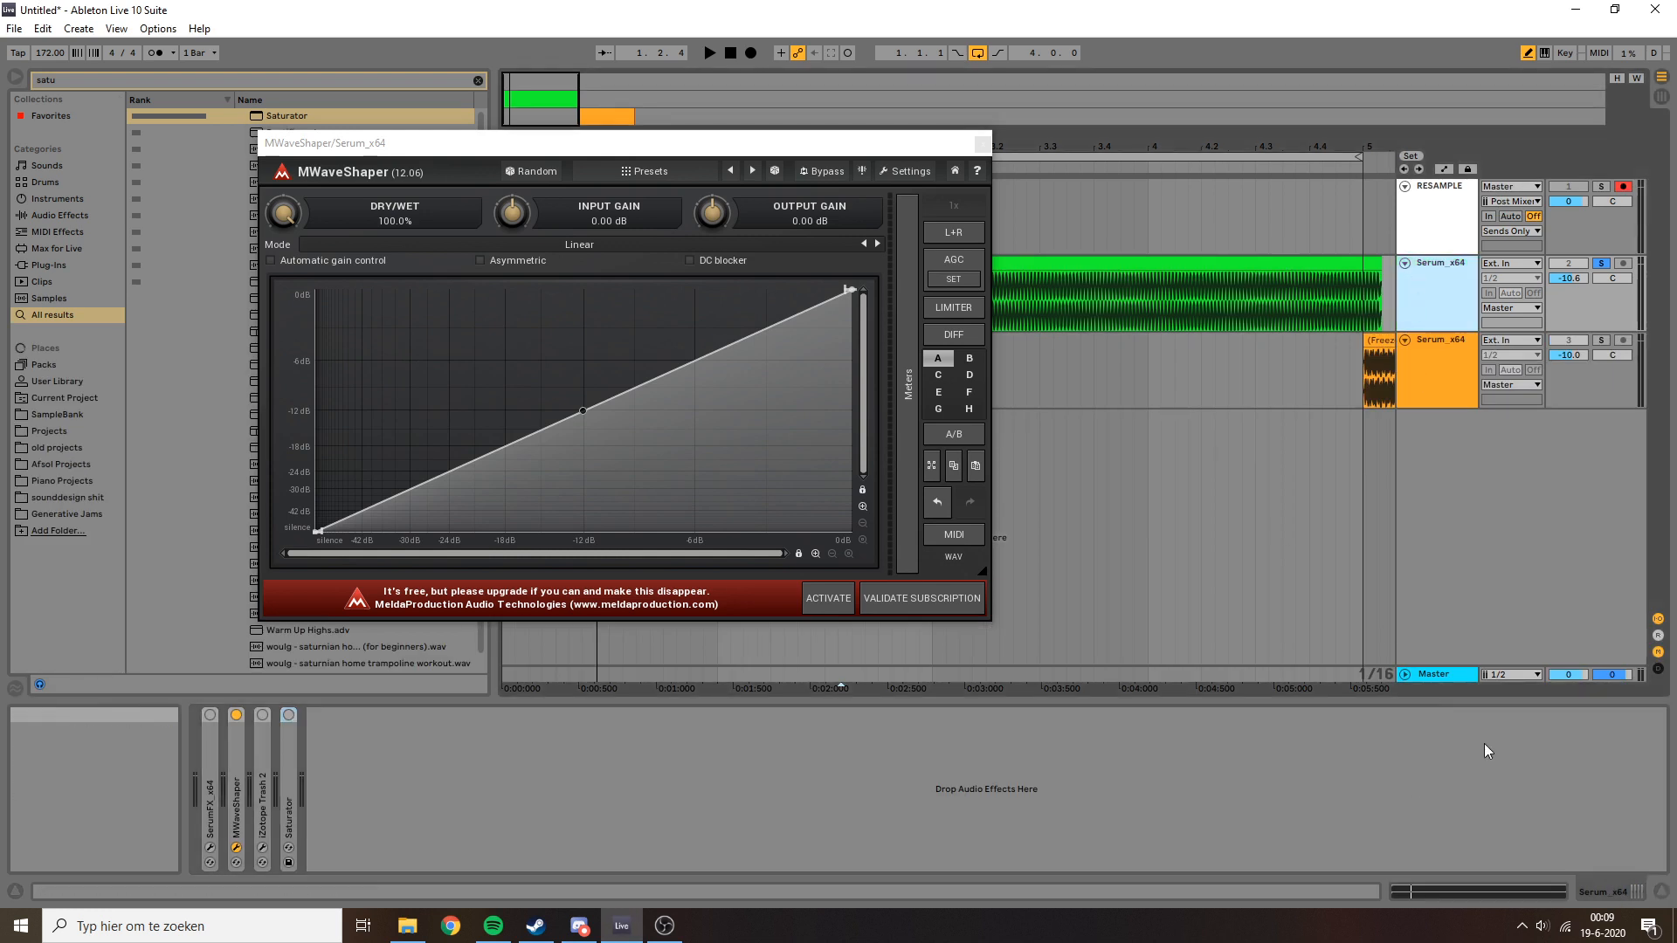
{"action": "left_click", "coordinate": [1439, 676]}
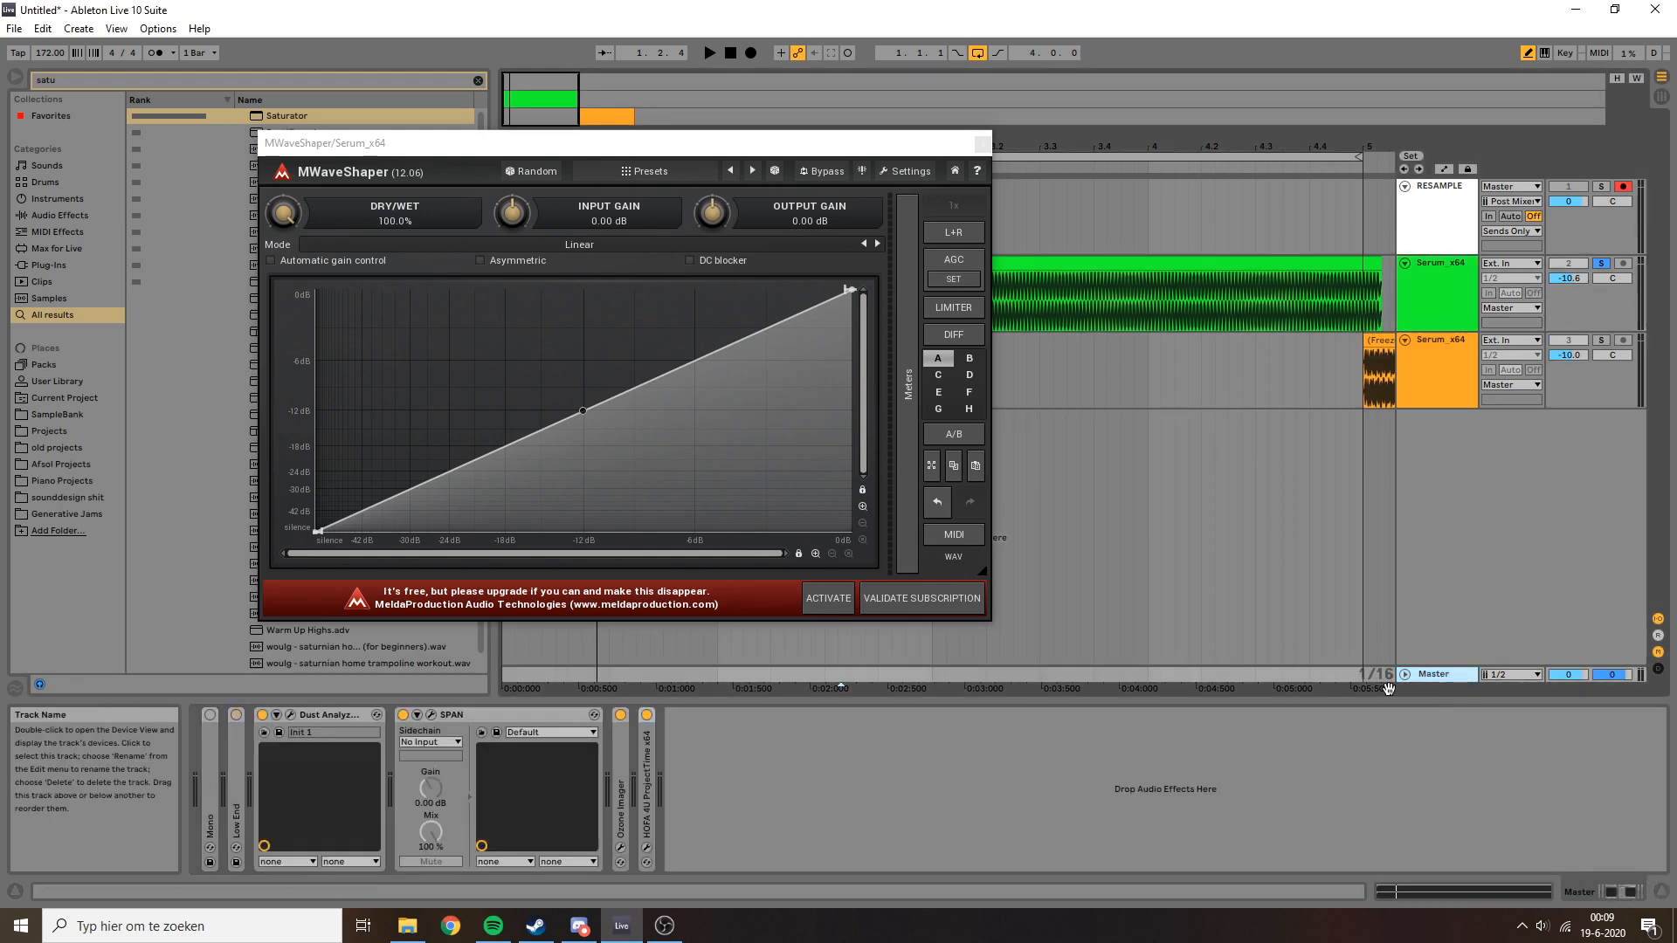
{"action": "left_click", "coordinate": [290, 715]}
{"action": "left_click_drag", "start_coordinate": [1111, 254], "coordinate": [1147, 226]}
{"action": "key", "text": "space"}
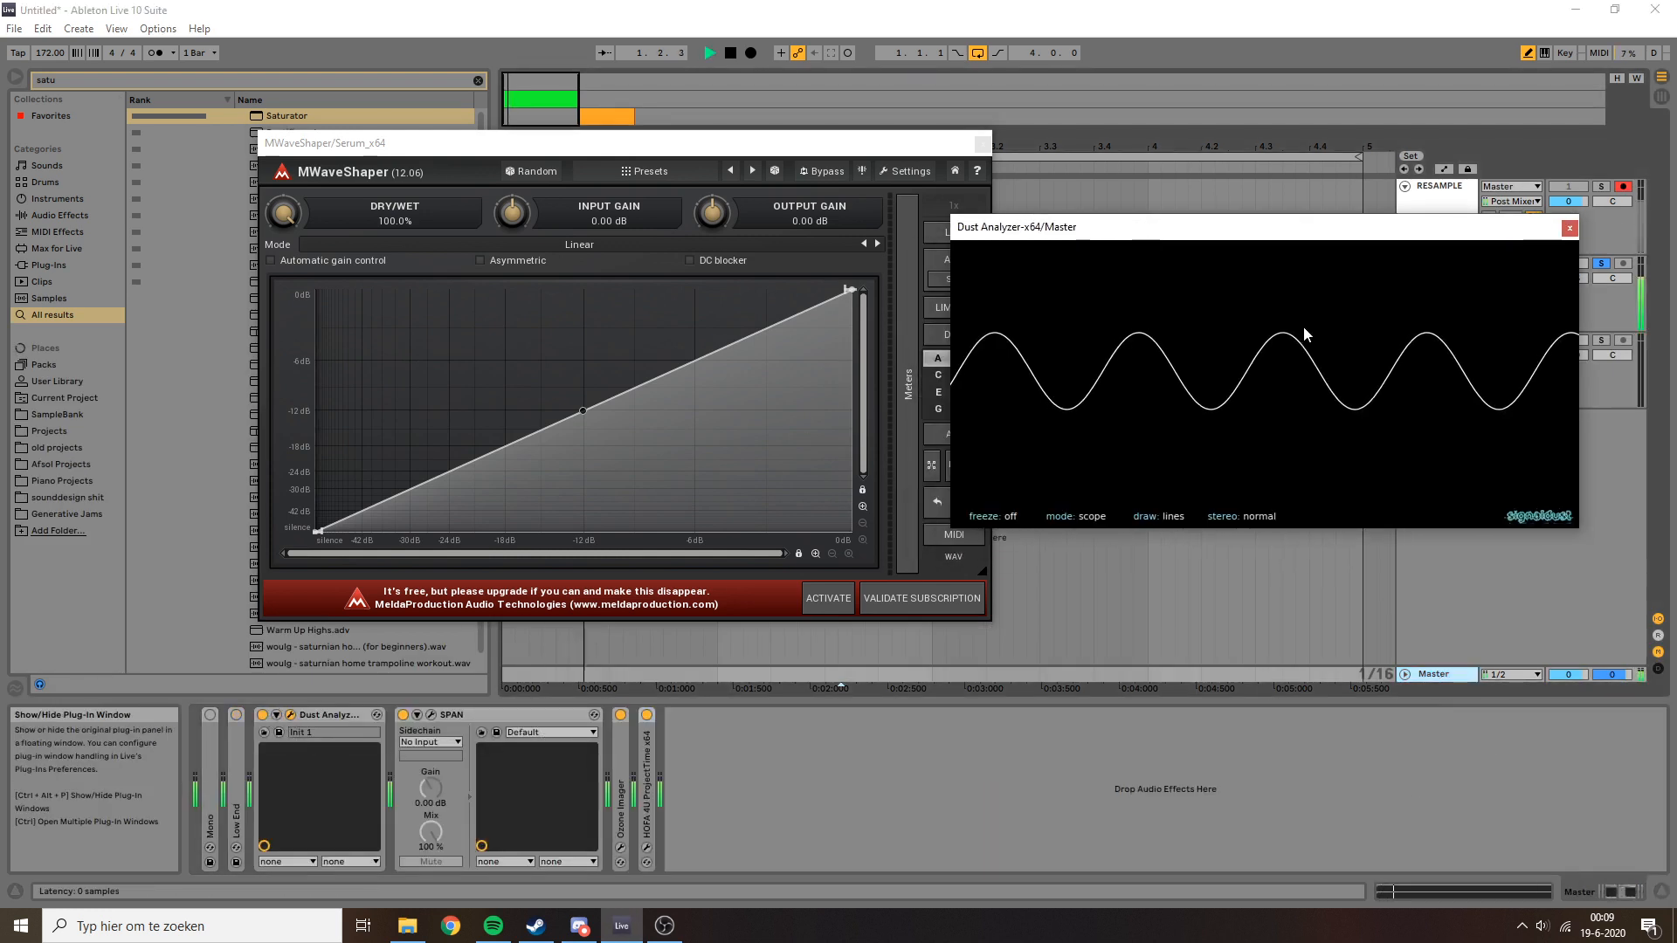
{"action": "left_click_drag", "start_coordinate": [745, 142], "coordinate": [593, 149]}
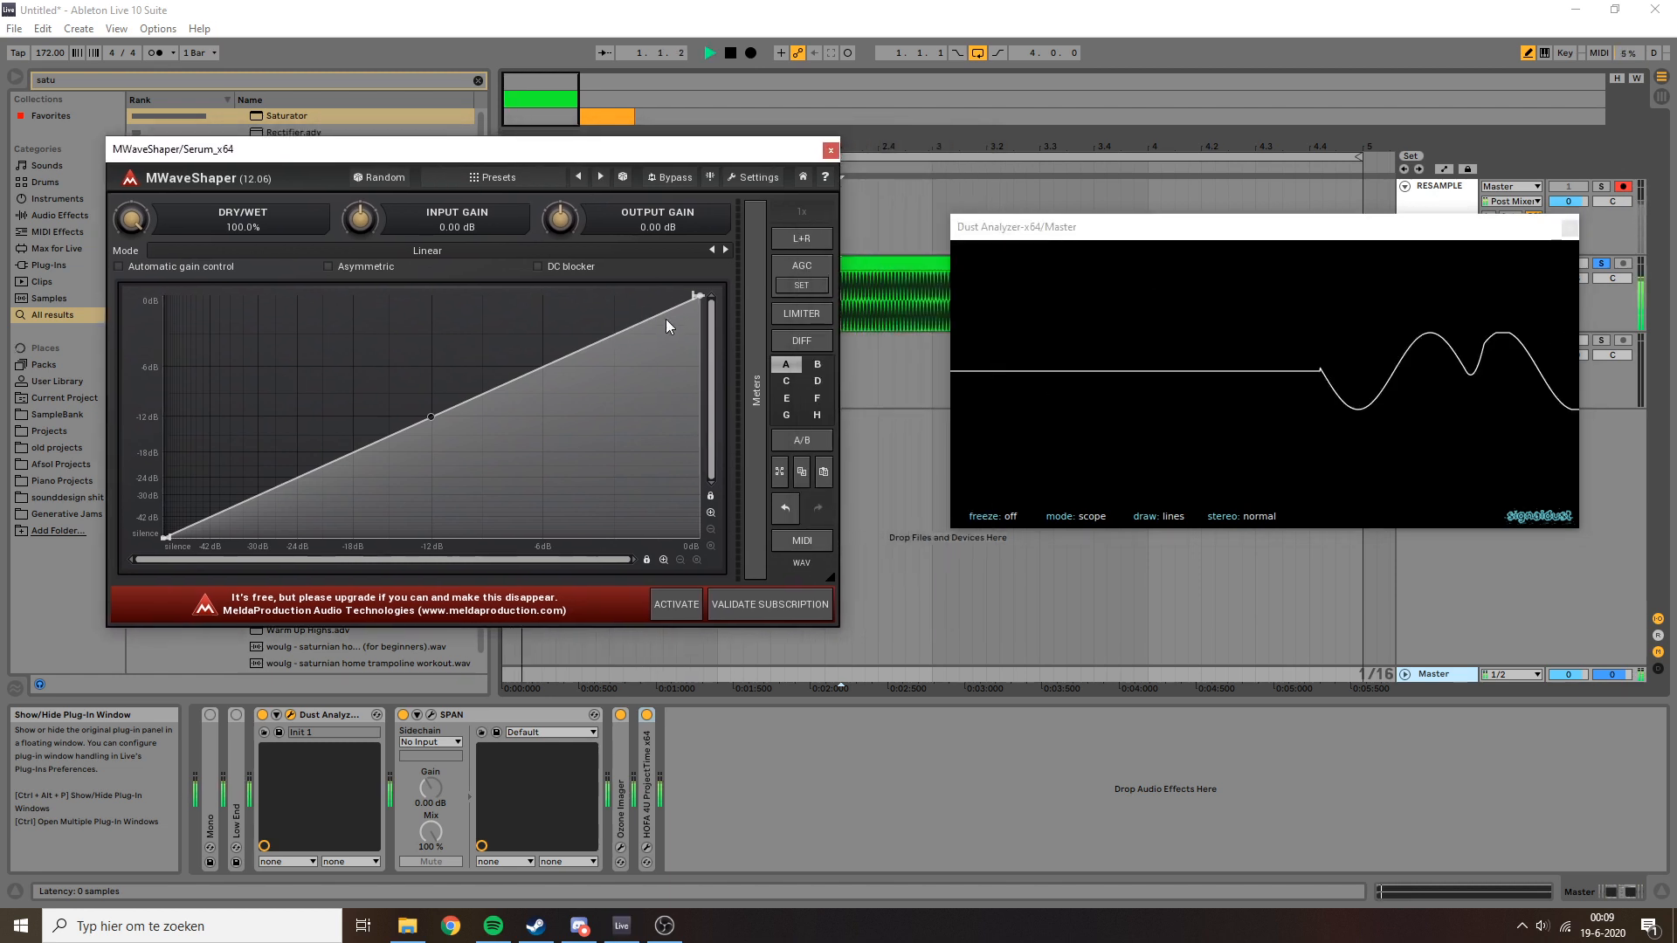
Add a clipping point to the waveshaper curve at -24.1 dB input and 0.00 dB output, and stop playback.
{"action": "left_click_drag", "start_coordinate": [661, 302], "coordinate": [298, 312]}
{"action": "key", "text": "space"}
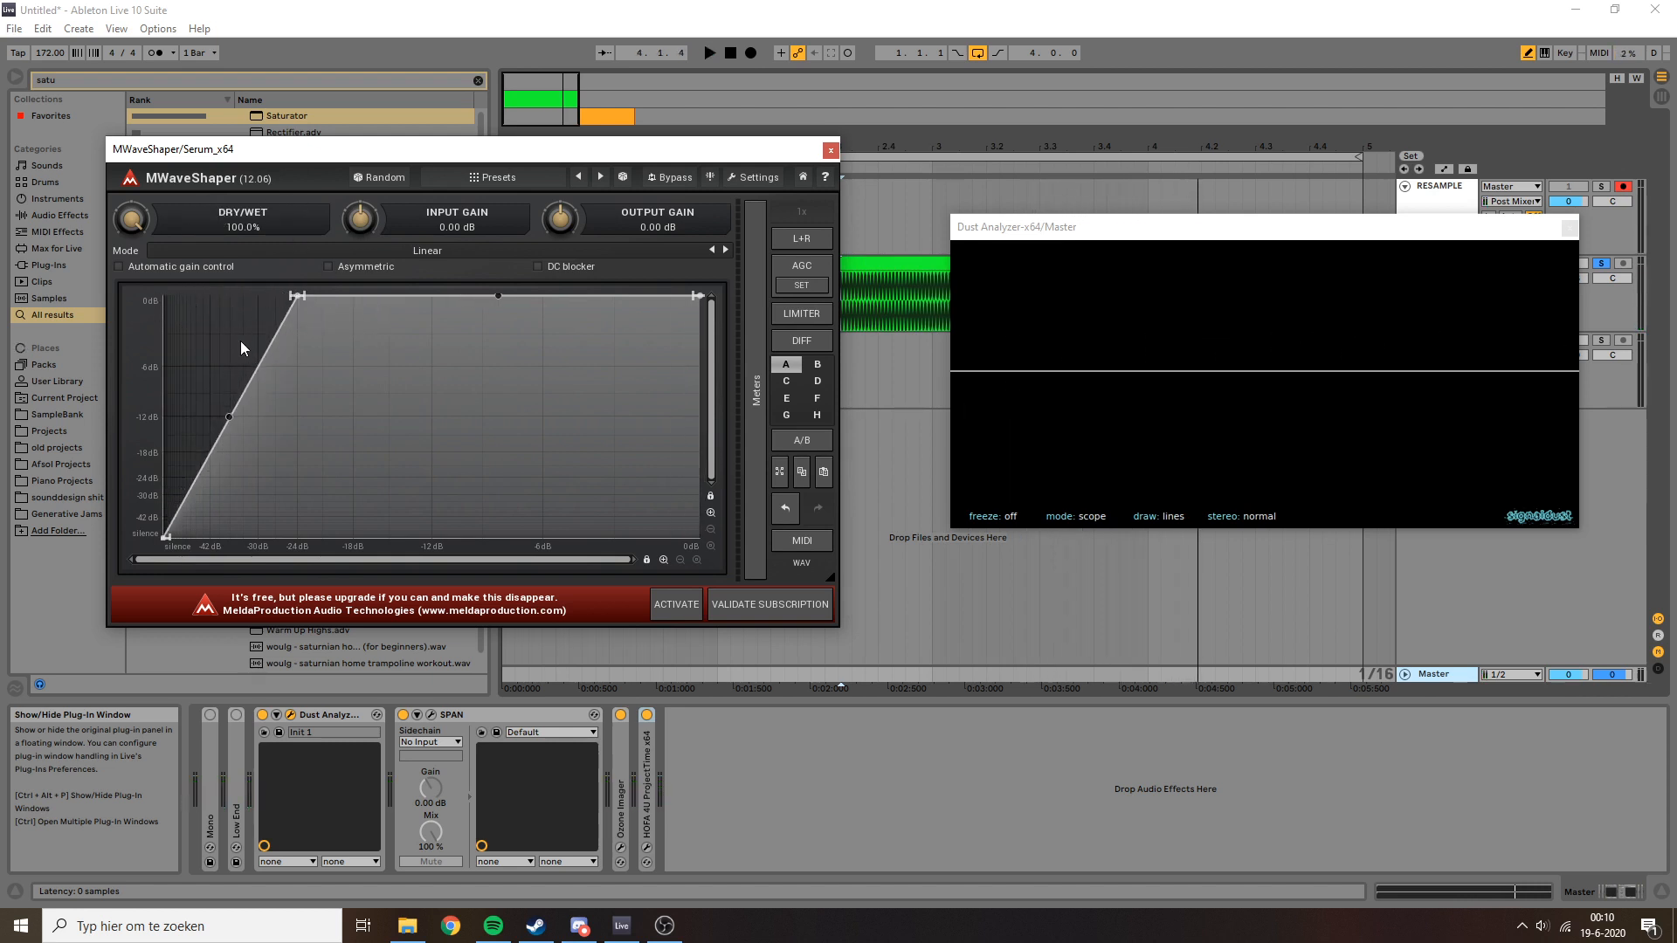
{"action": "left_click_drag", "start_coordinate": [1230, 230], "coordinate": [1191, 224]}
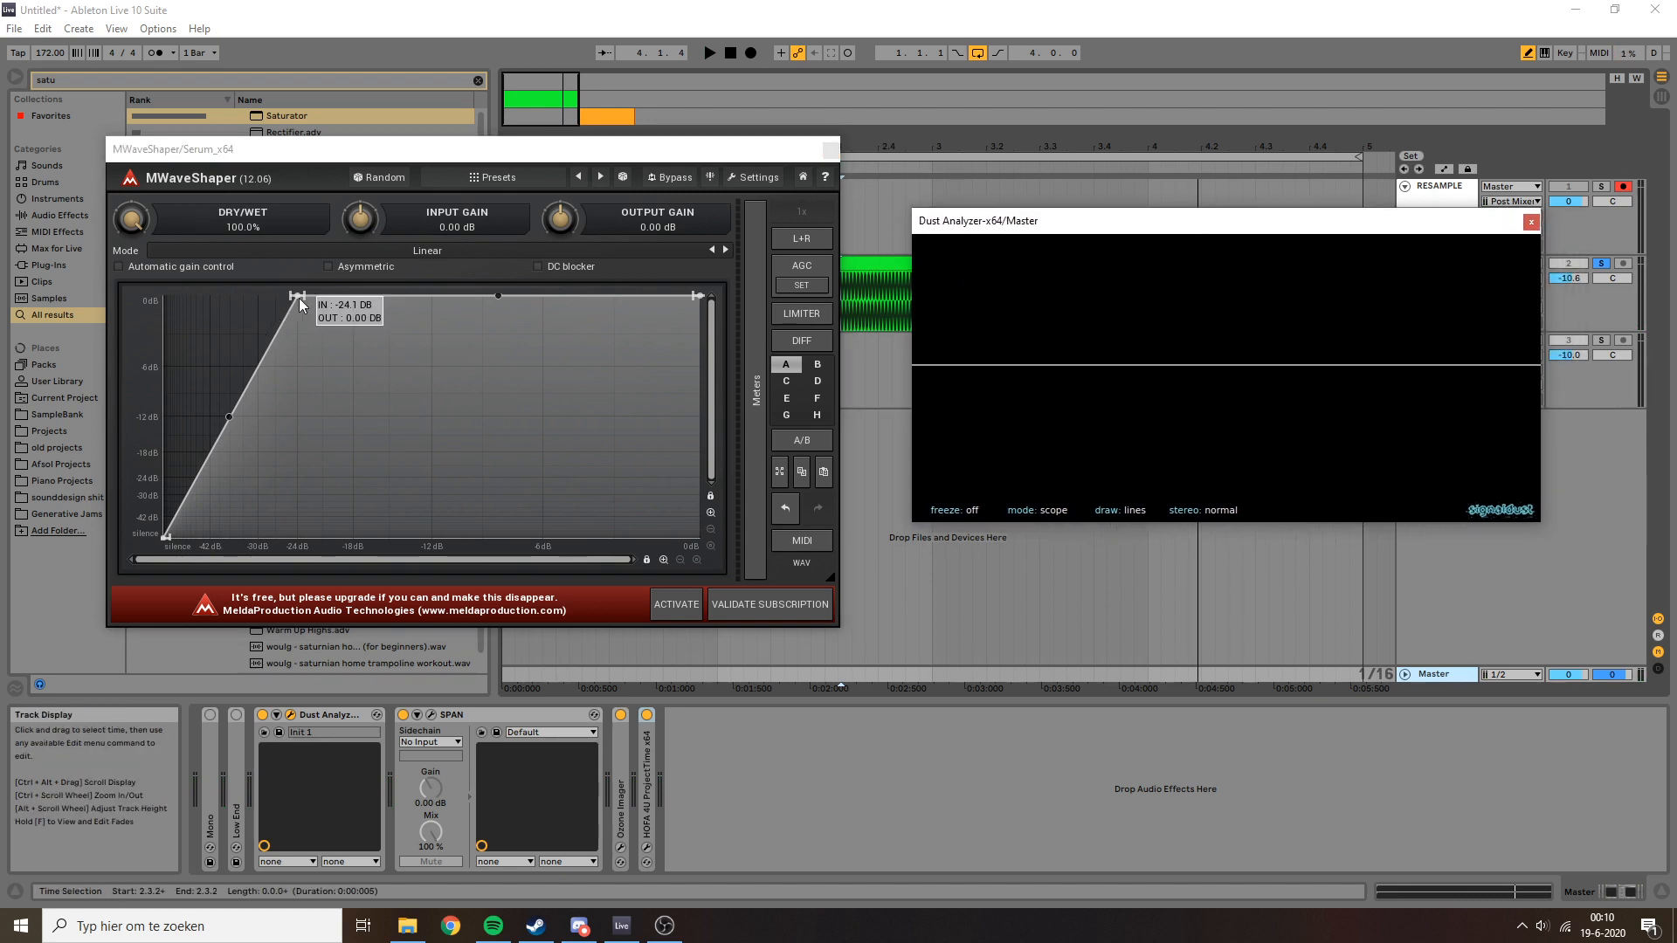
Move the clipping point to -6.96 dB input at 0.00 dB output while auditioning the clip, and delete the point.
{"action": "left_click_drag", "start_coordinate": [297, 295], "coordinate": [356, 296]}
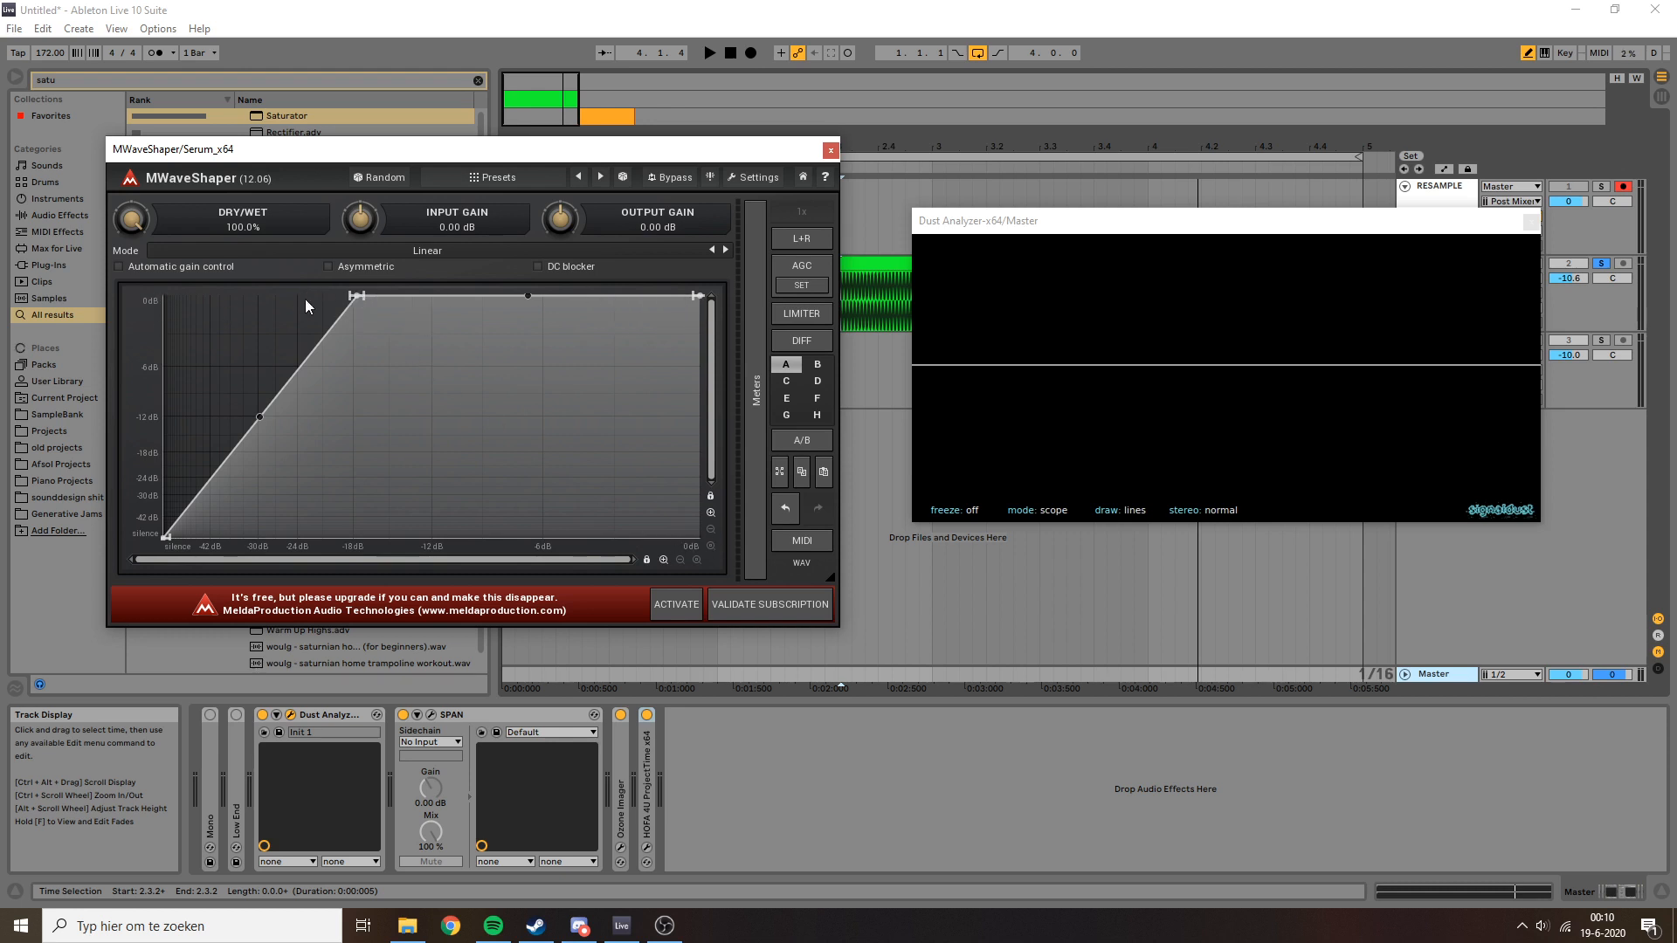
{"action": "key", "text": "space"}
{"action": "left_click_drag", "start_coordinate": [358, 297], "coordinate": [519, 300]}
{"action": "key", "text": "space"}
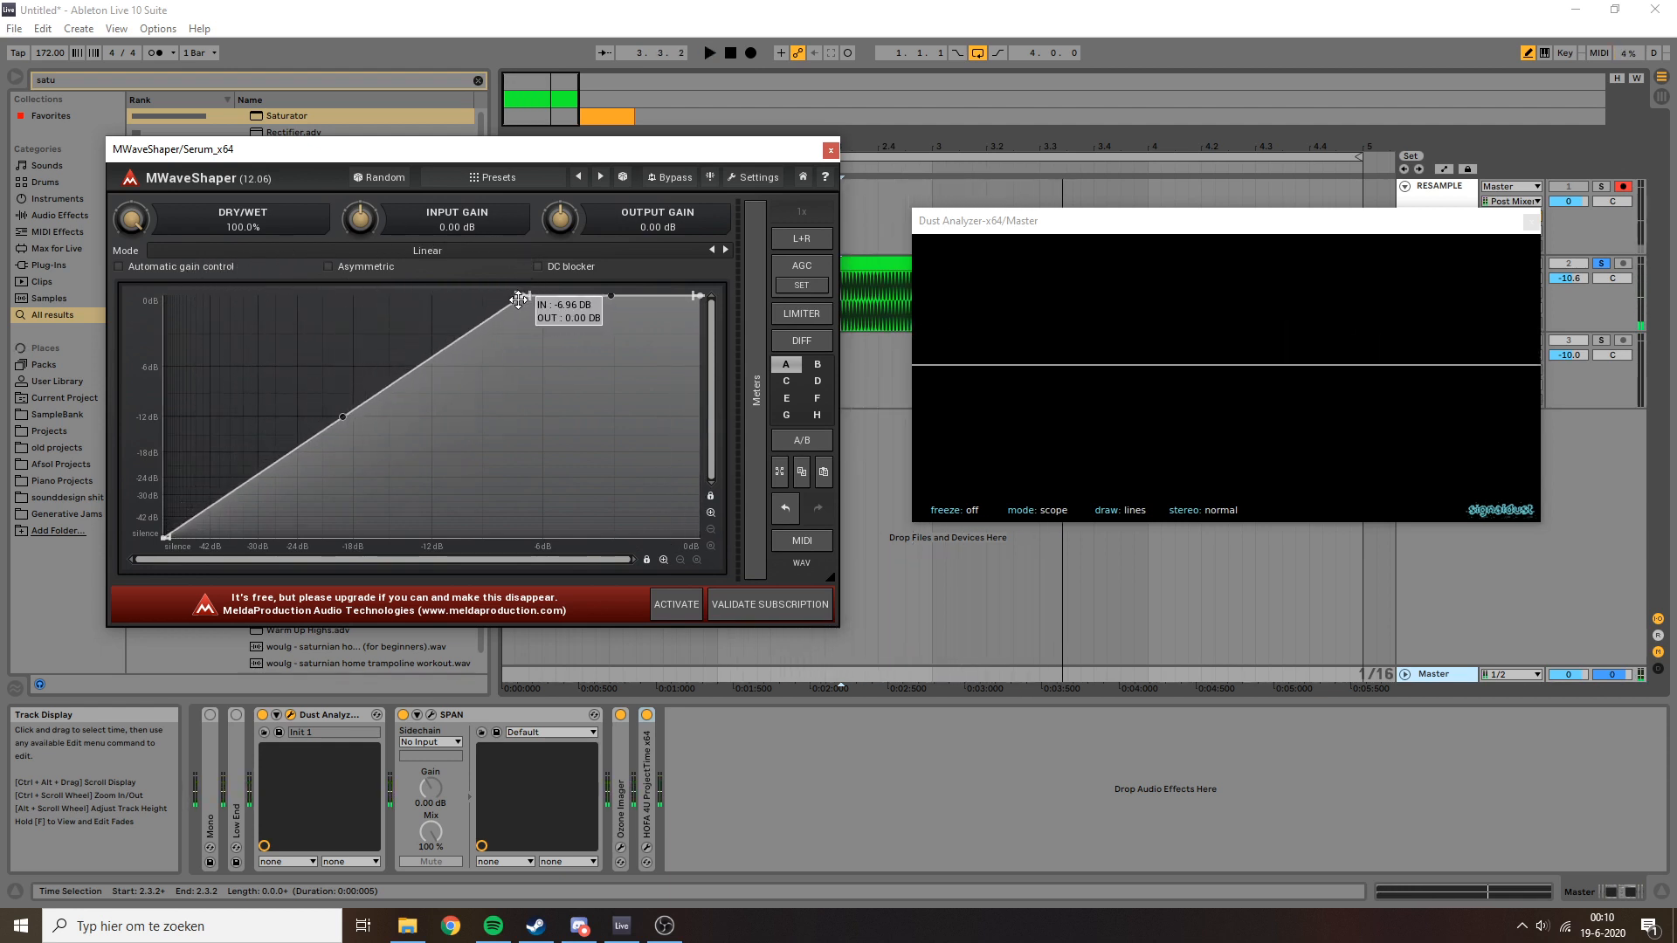
{"action": "double_click", "coordinate": [518, 299]}
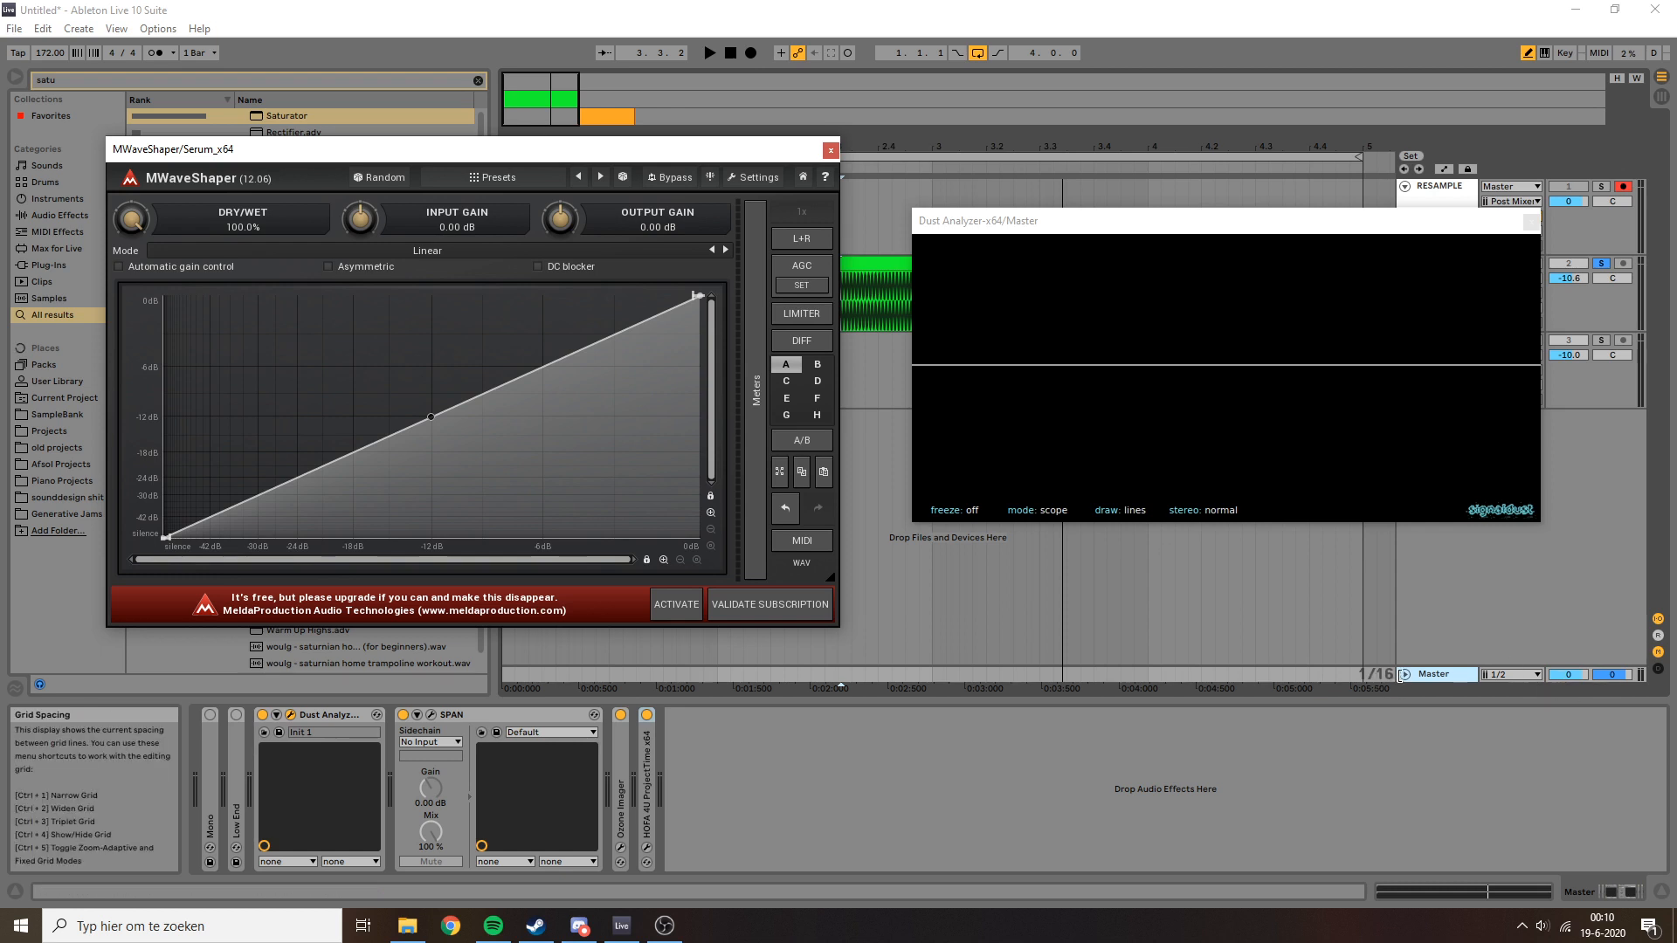
Enlarge the Master track, close Dust Analyzer, and play the clip with the green Serum track's volume at 0 dB.
{"action": "left_click", "coordinate": [1394, 677]}
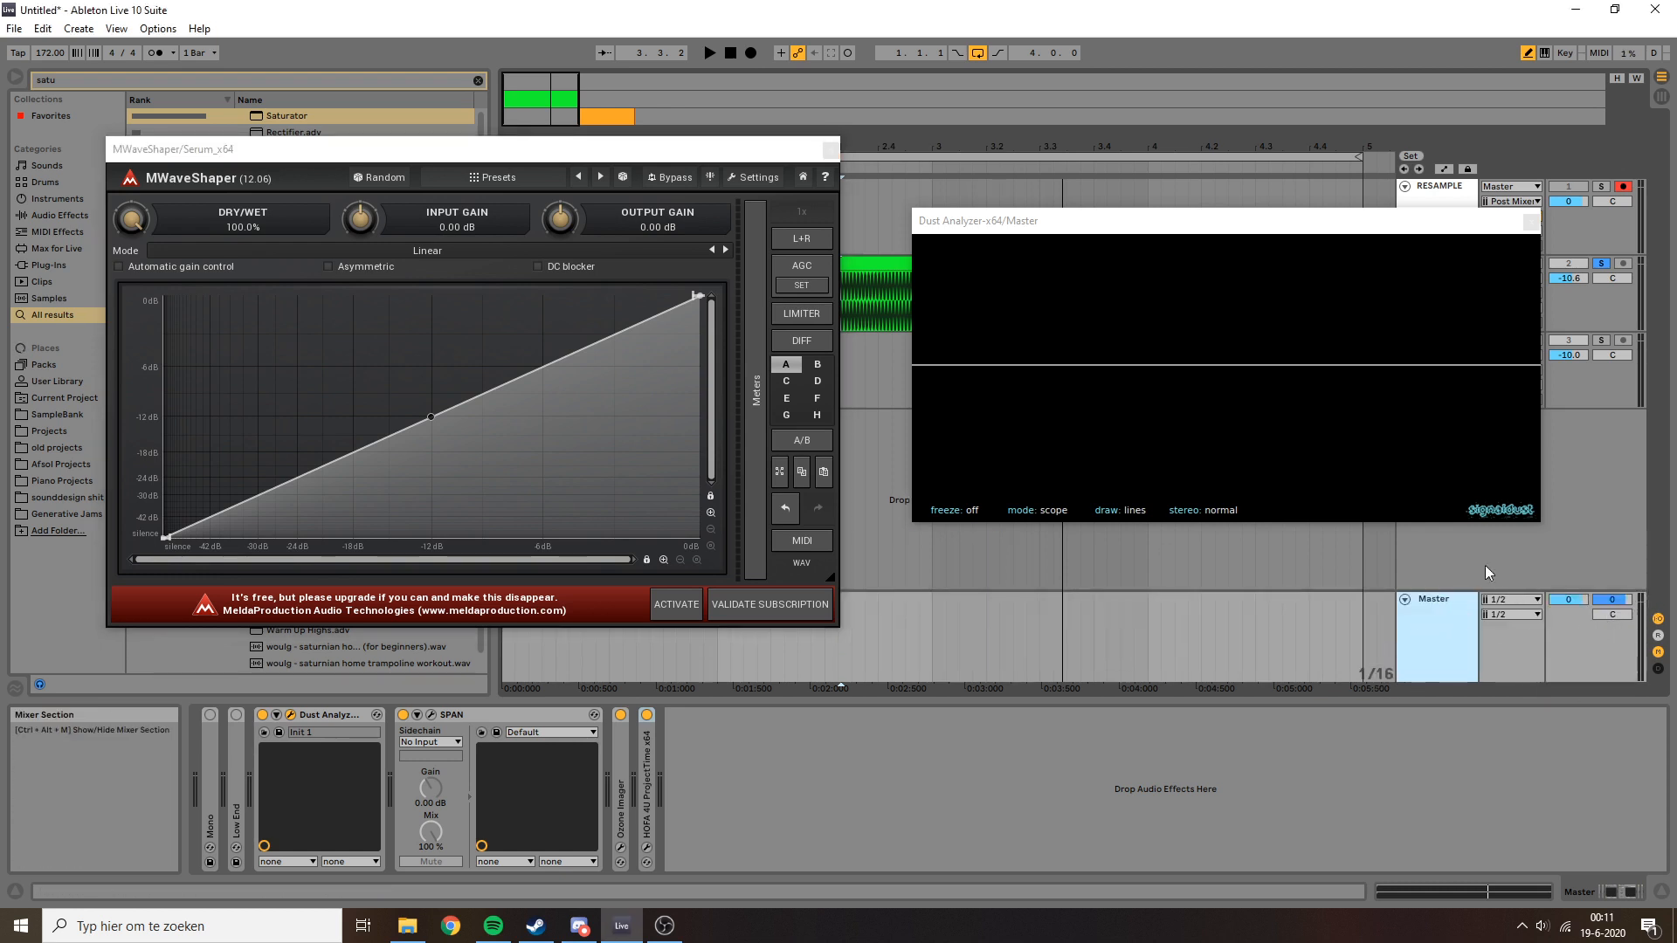
{"action": "left_click", "coordinate": [1531, 221]}
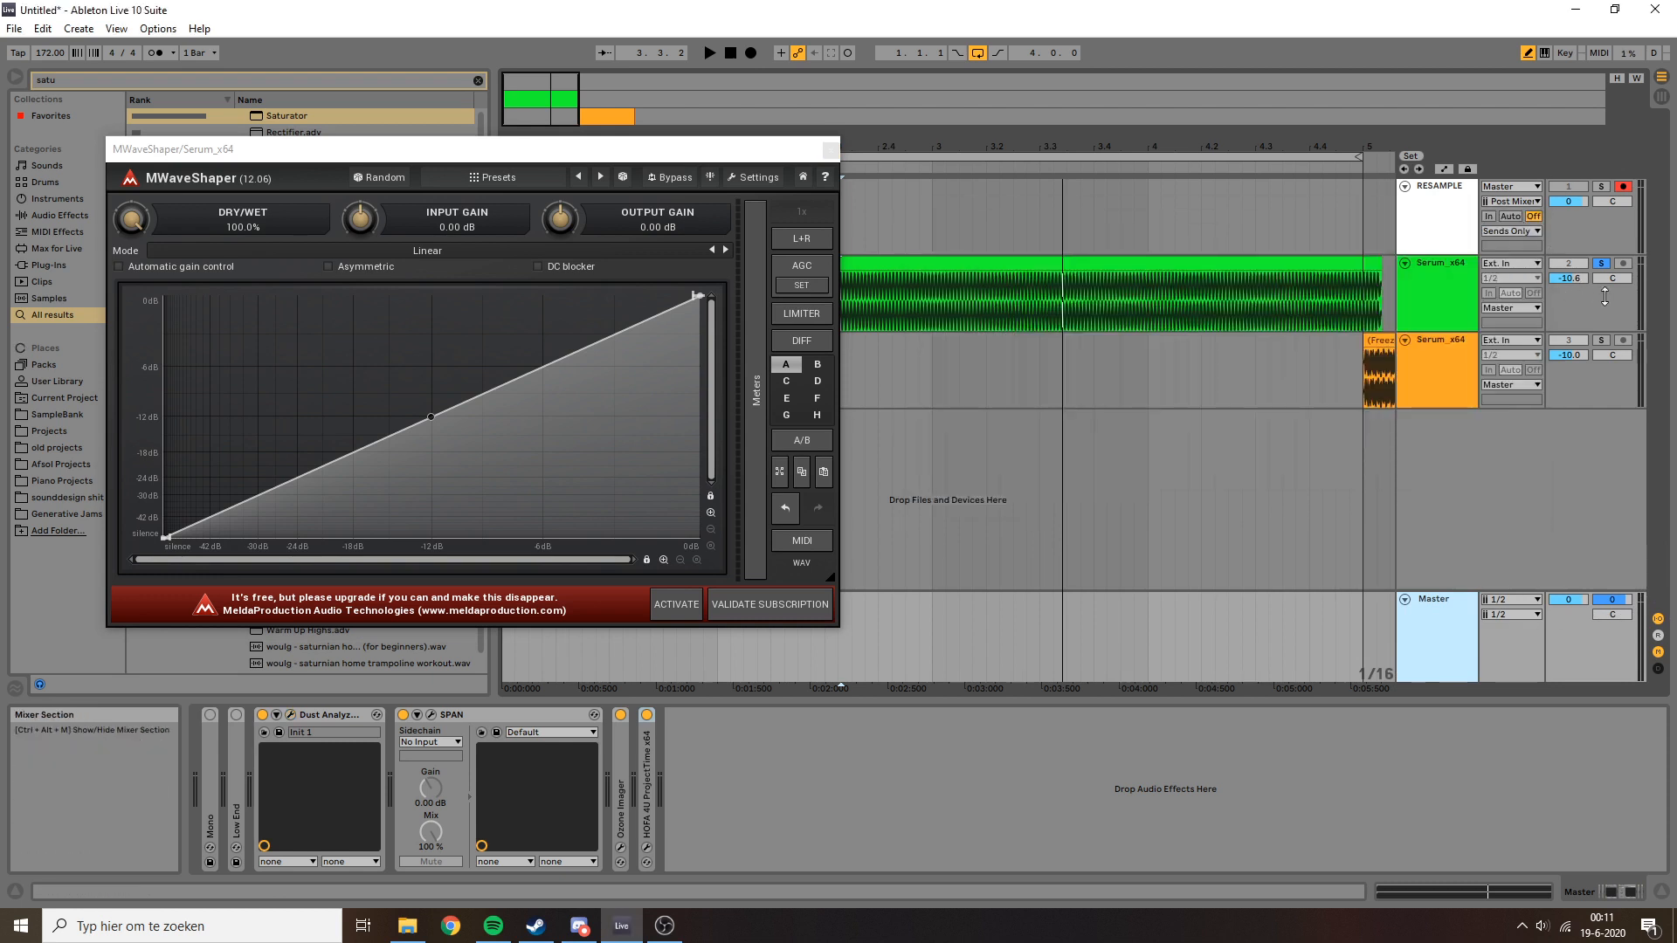
{"action": "double_click", "coordinate": [1573, 279]}
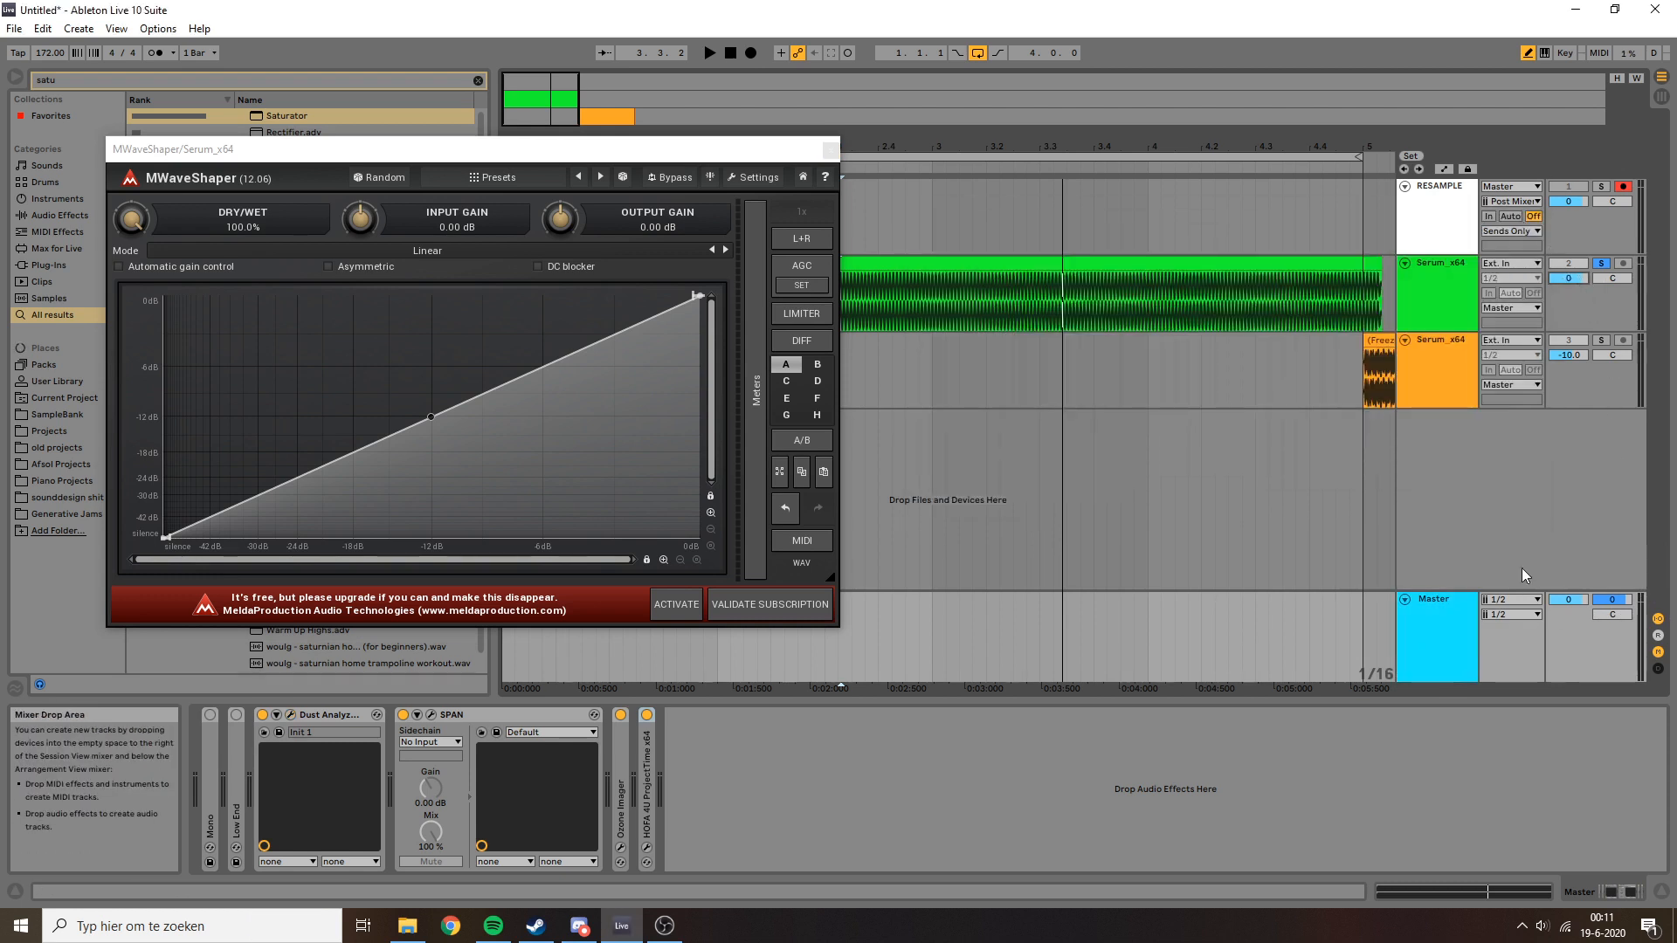
{"action": "key", "text": "space"}
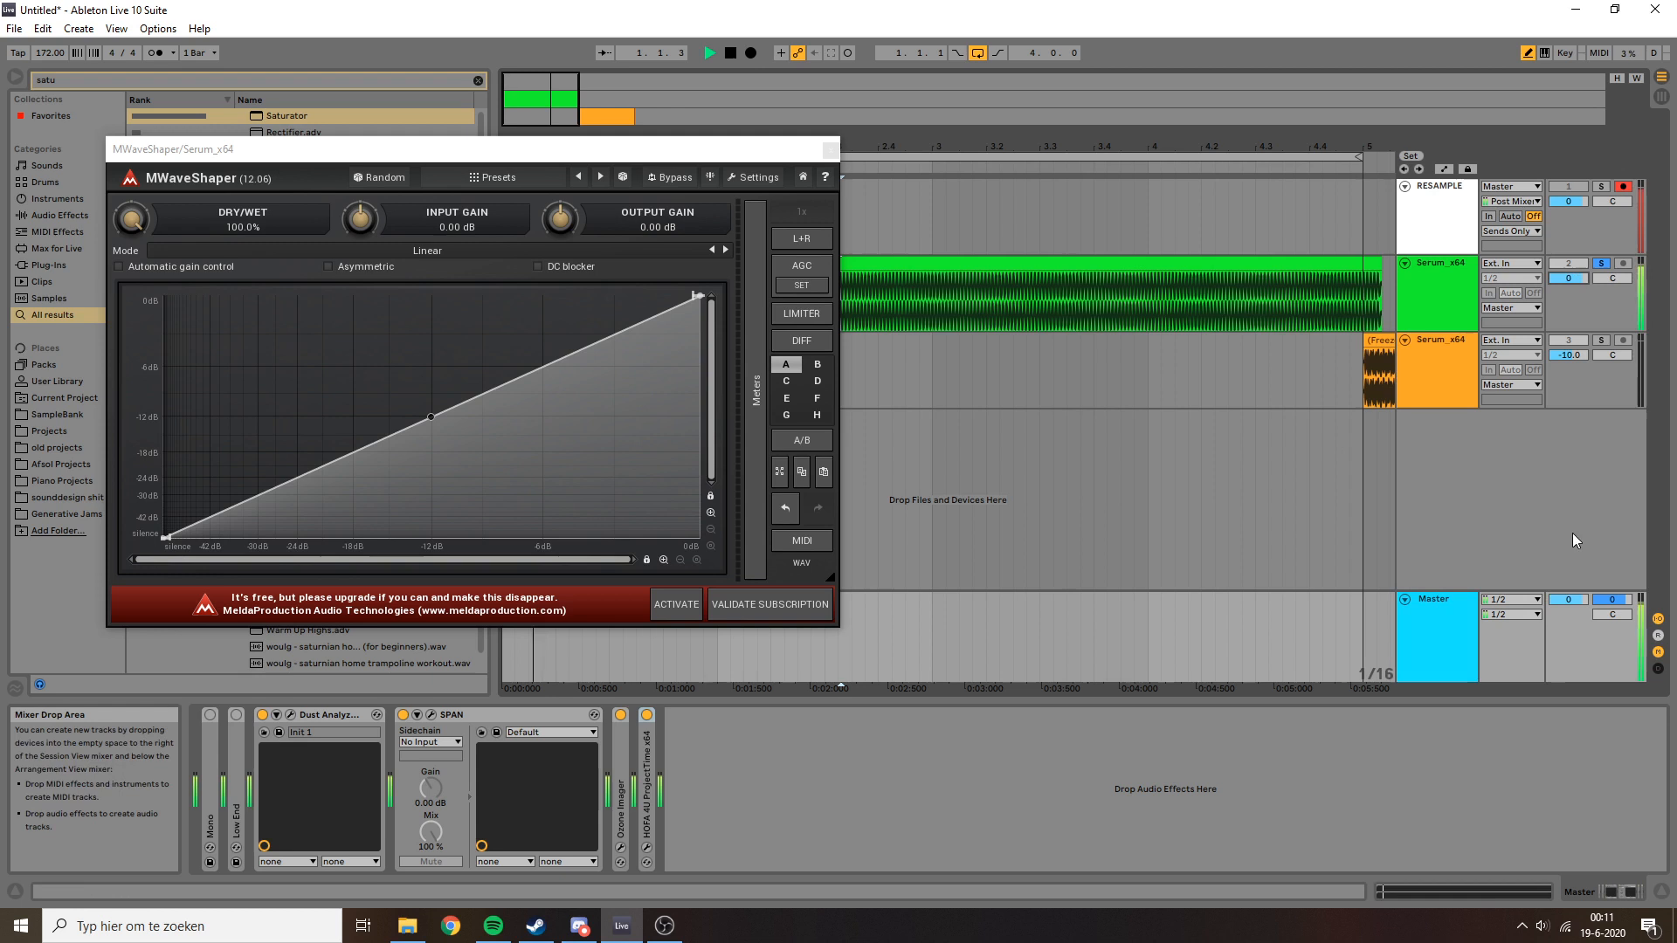
Stop playback and set the green Serum track's volume to -10.0 dB.
{"action": "left_click_drag", "start_coordinate": [1568, 278], "coordinate": [1569, 267]}
{"action": "key", "text": "space"}
{"action": "double_click", "coordinate": [1569, 279]}
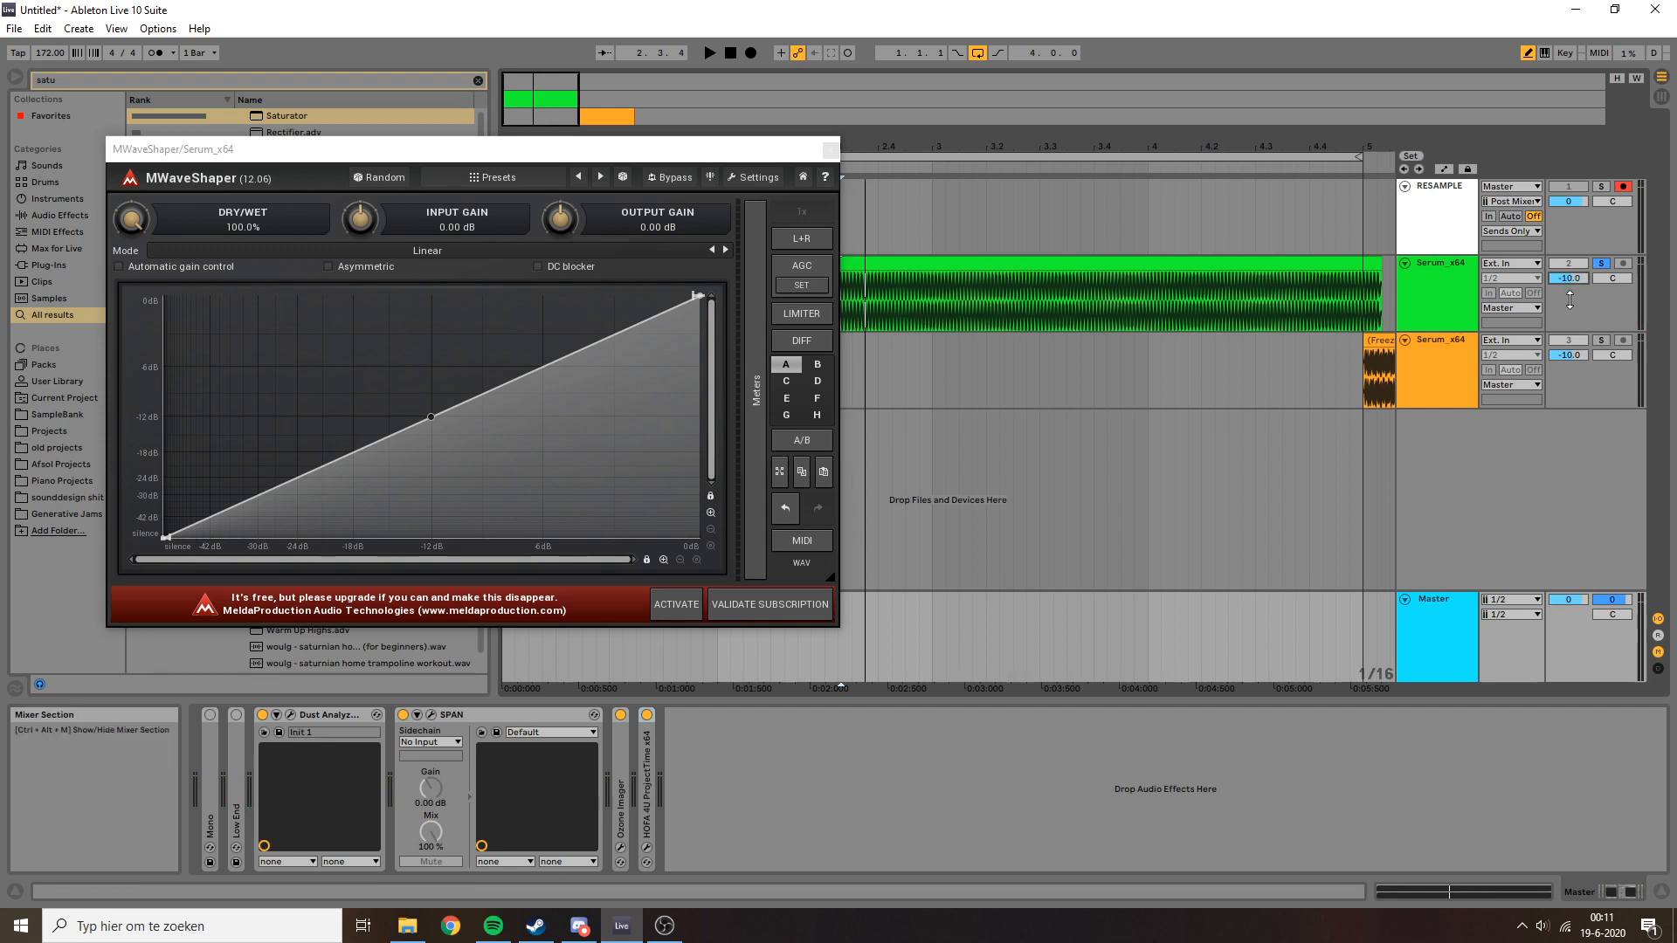
Show the green Serum track's devices with the MWaveShaper window moved aside, and select the track's clip.
{"action": "left_click_drag", "start_coordinate": [606, 160], "coordinate": [644, 153]}
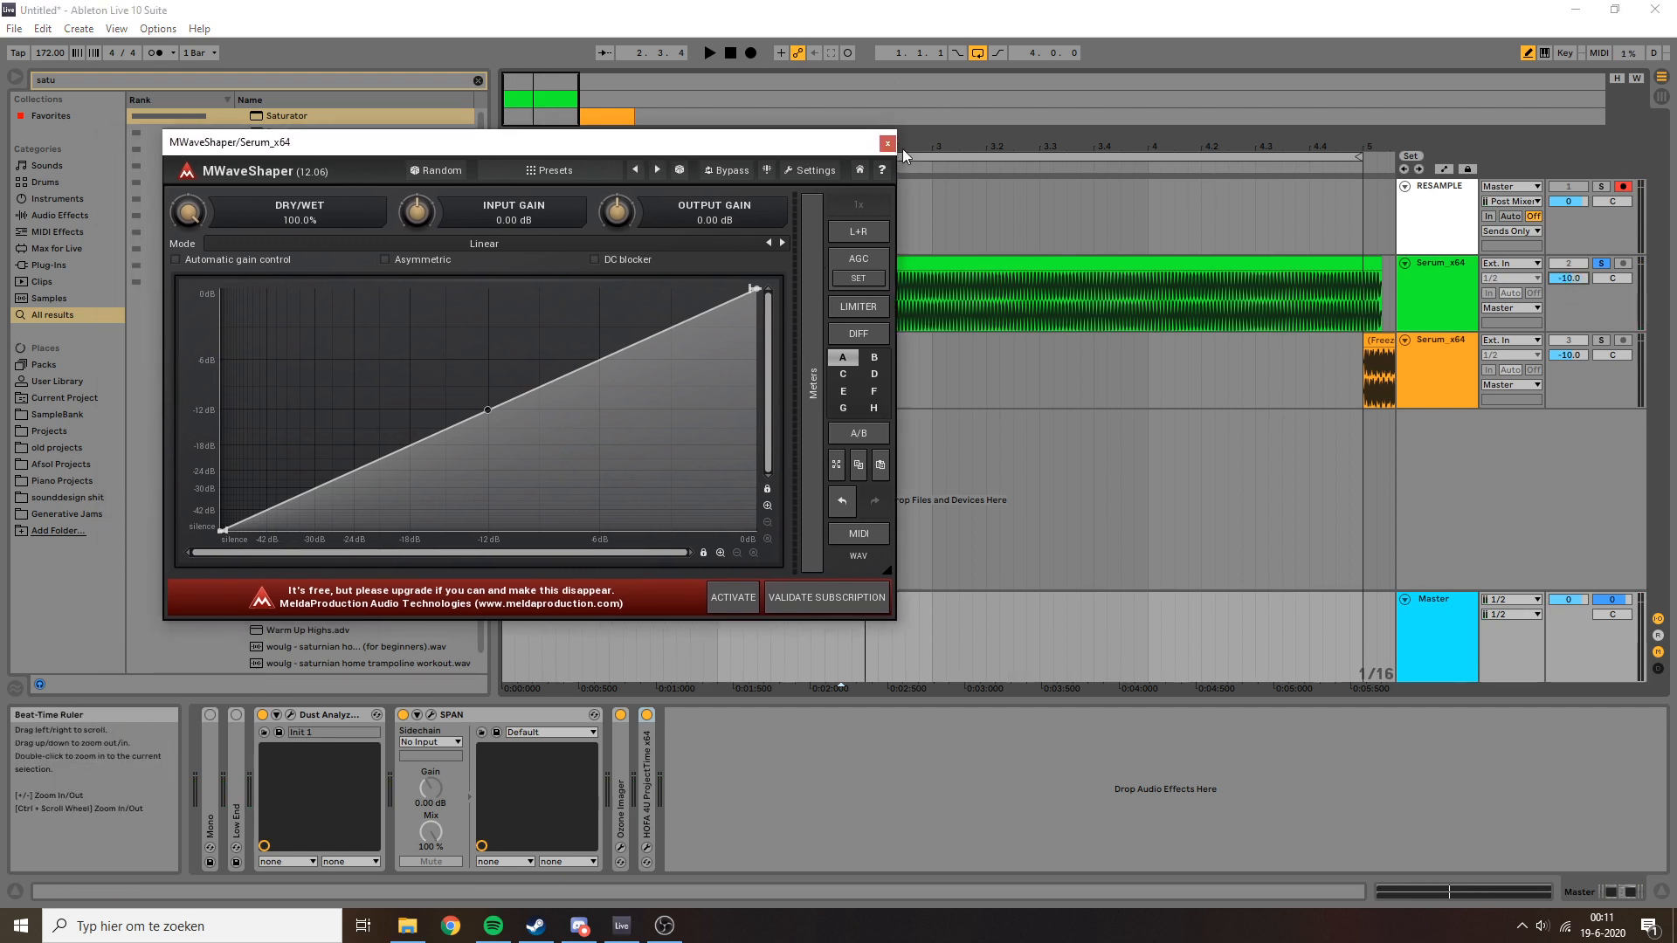
{"action": "left_click", "coordinate": [1463, 263]}
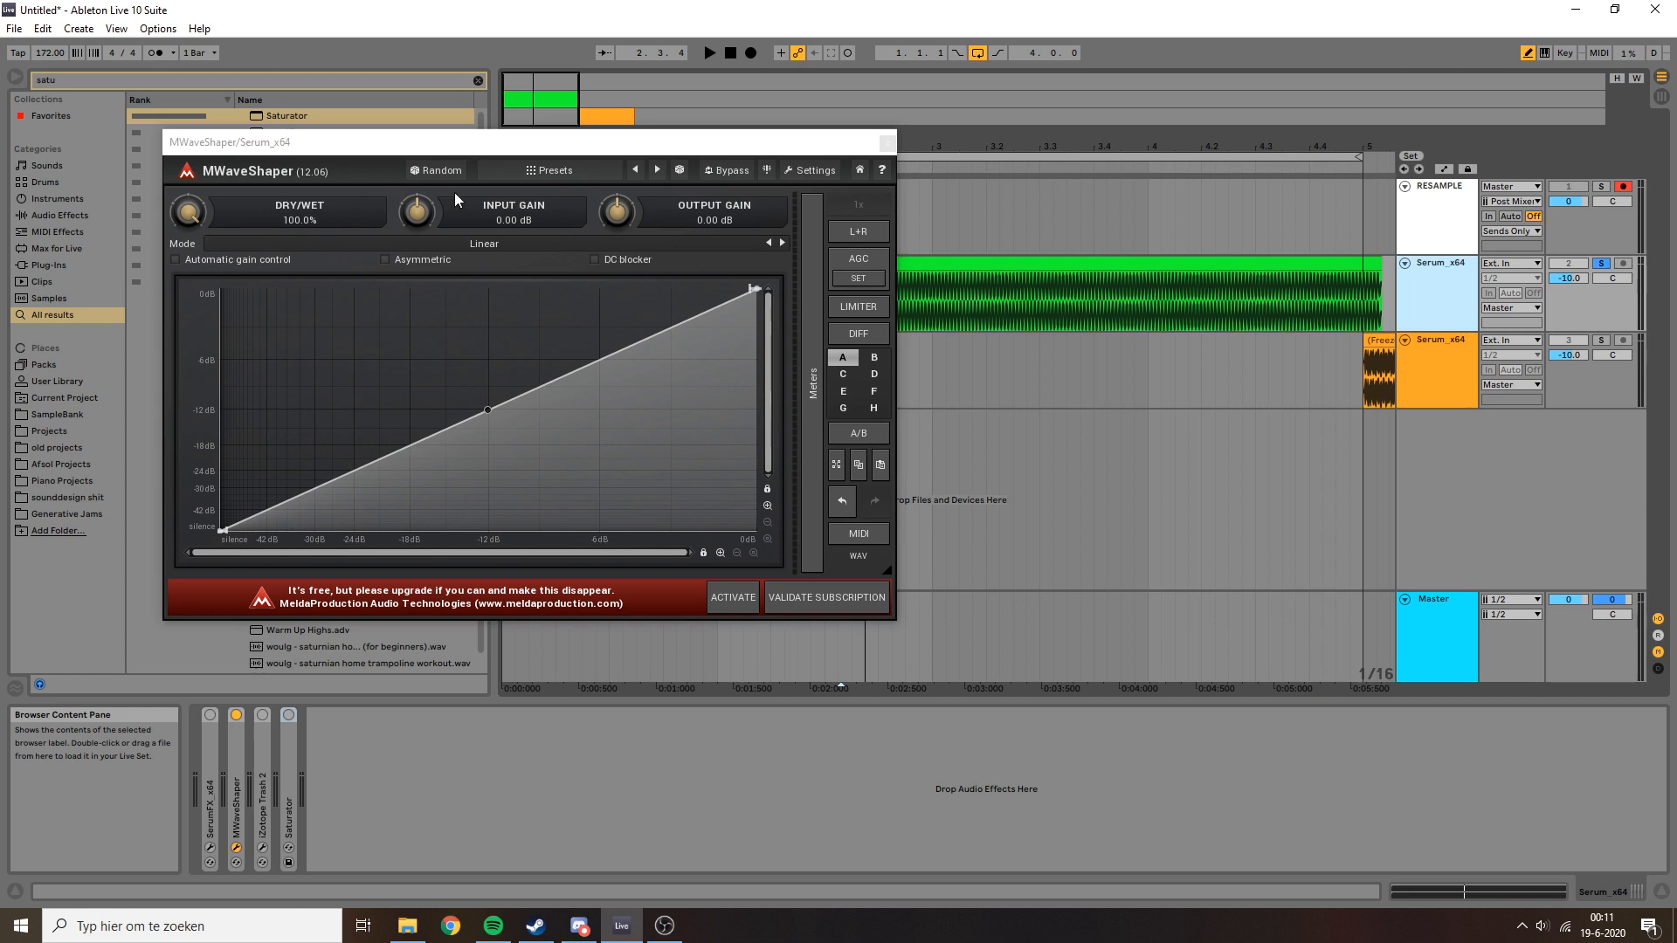
{"action": "left_click_drag", "start_coordinate": [481, 141], "coordinate": [437, 128]}
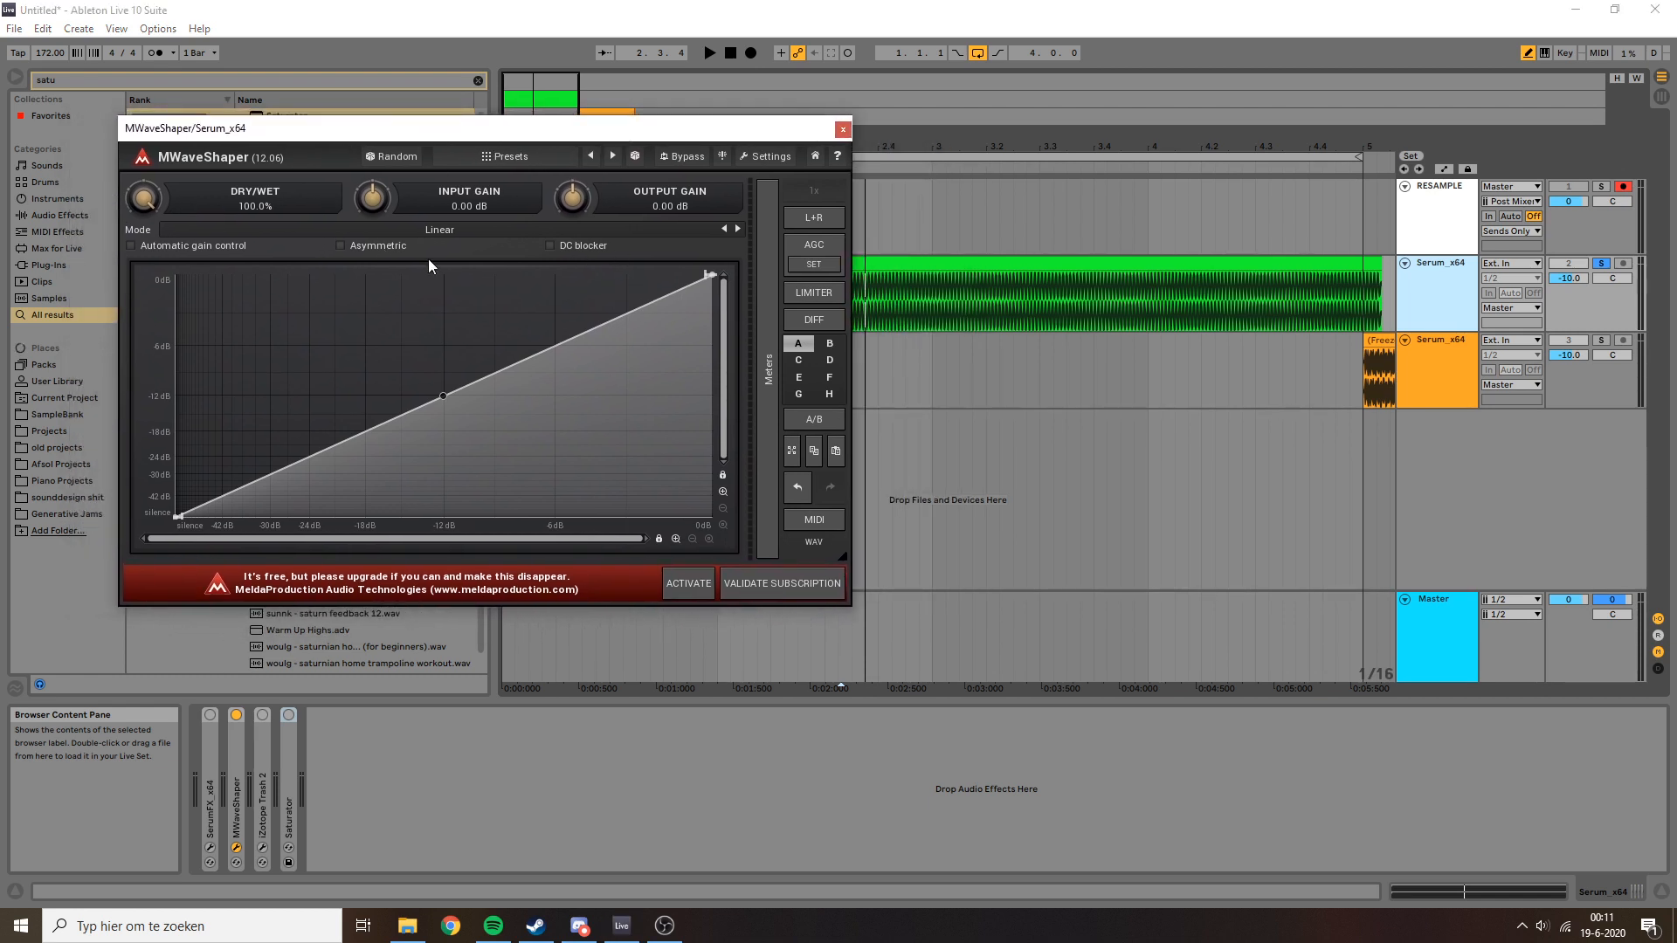
{"action": "left_click", "coordinate": [920, 266]}
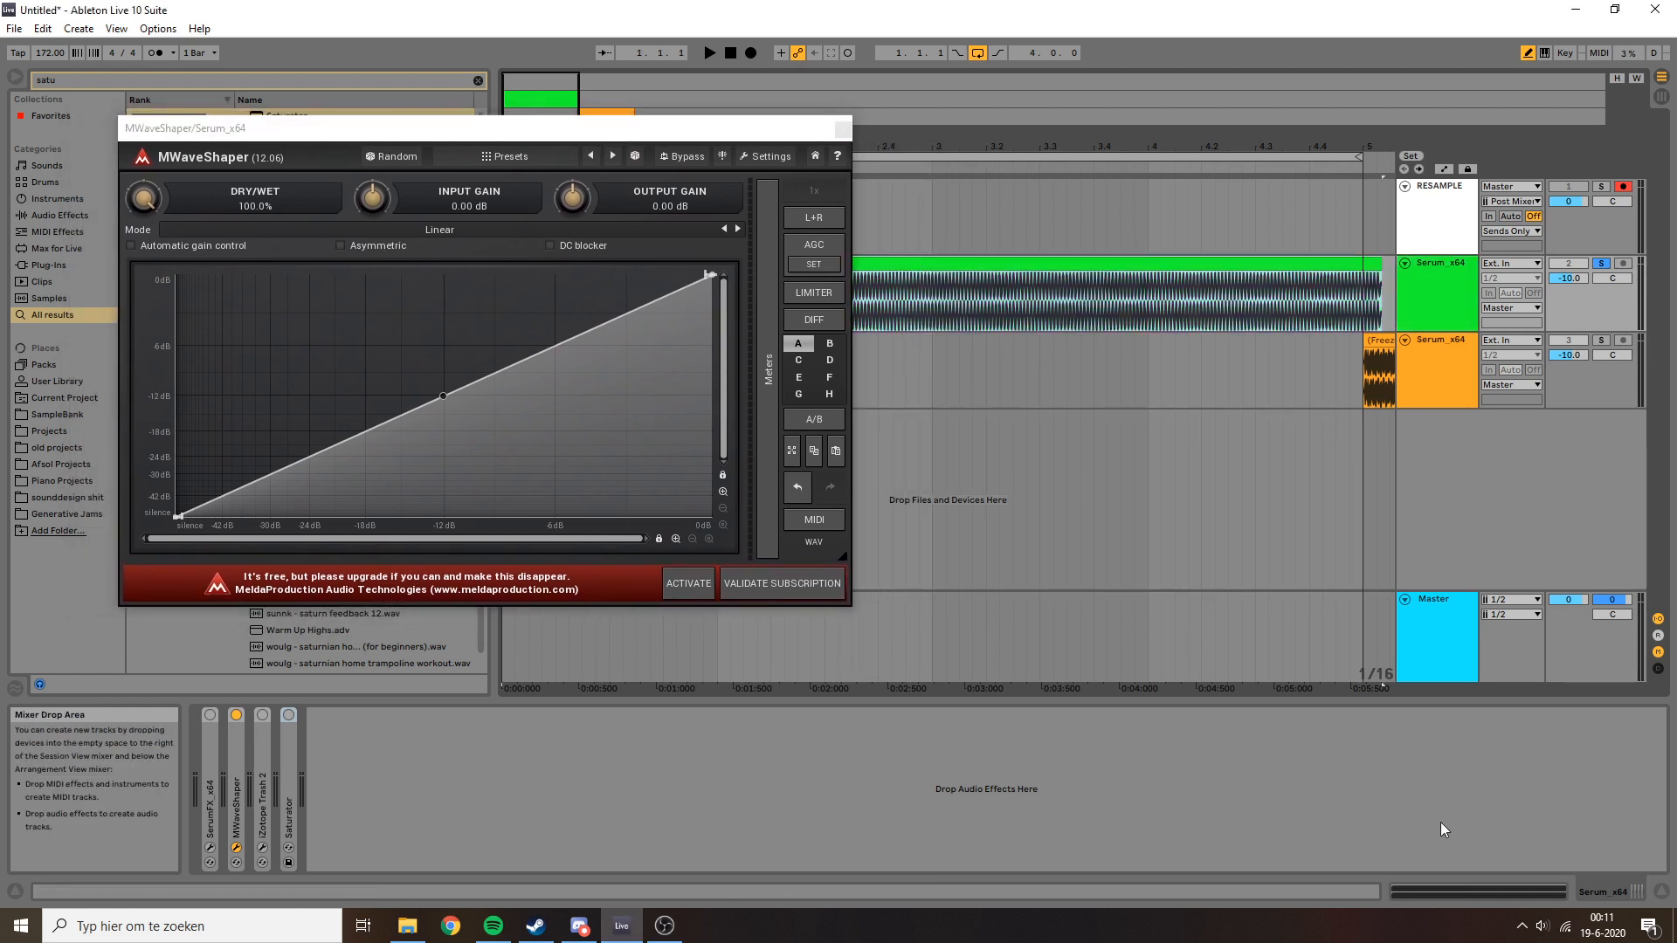
Show the green clip's waveform enlarged to individual cycles, mark a crest, and highlight one lower half-cycle.
{"action": "left_click", "coordinate": [1462, 891]}
{"action": "left_click_drag", "start_coordinate": [1056, 370], "coordinate": [1006, 426]}
{"action": "left_click", "coordinate": [980, 416]}
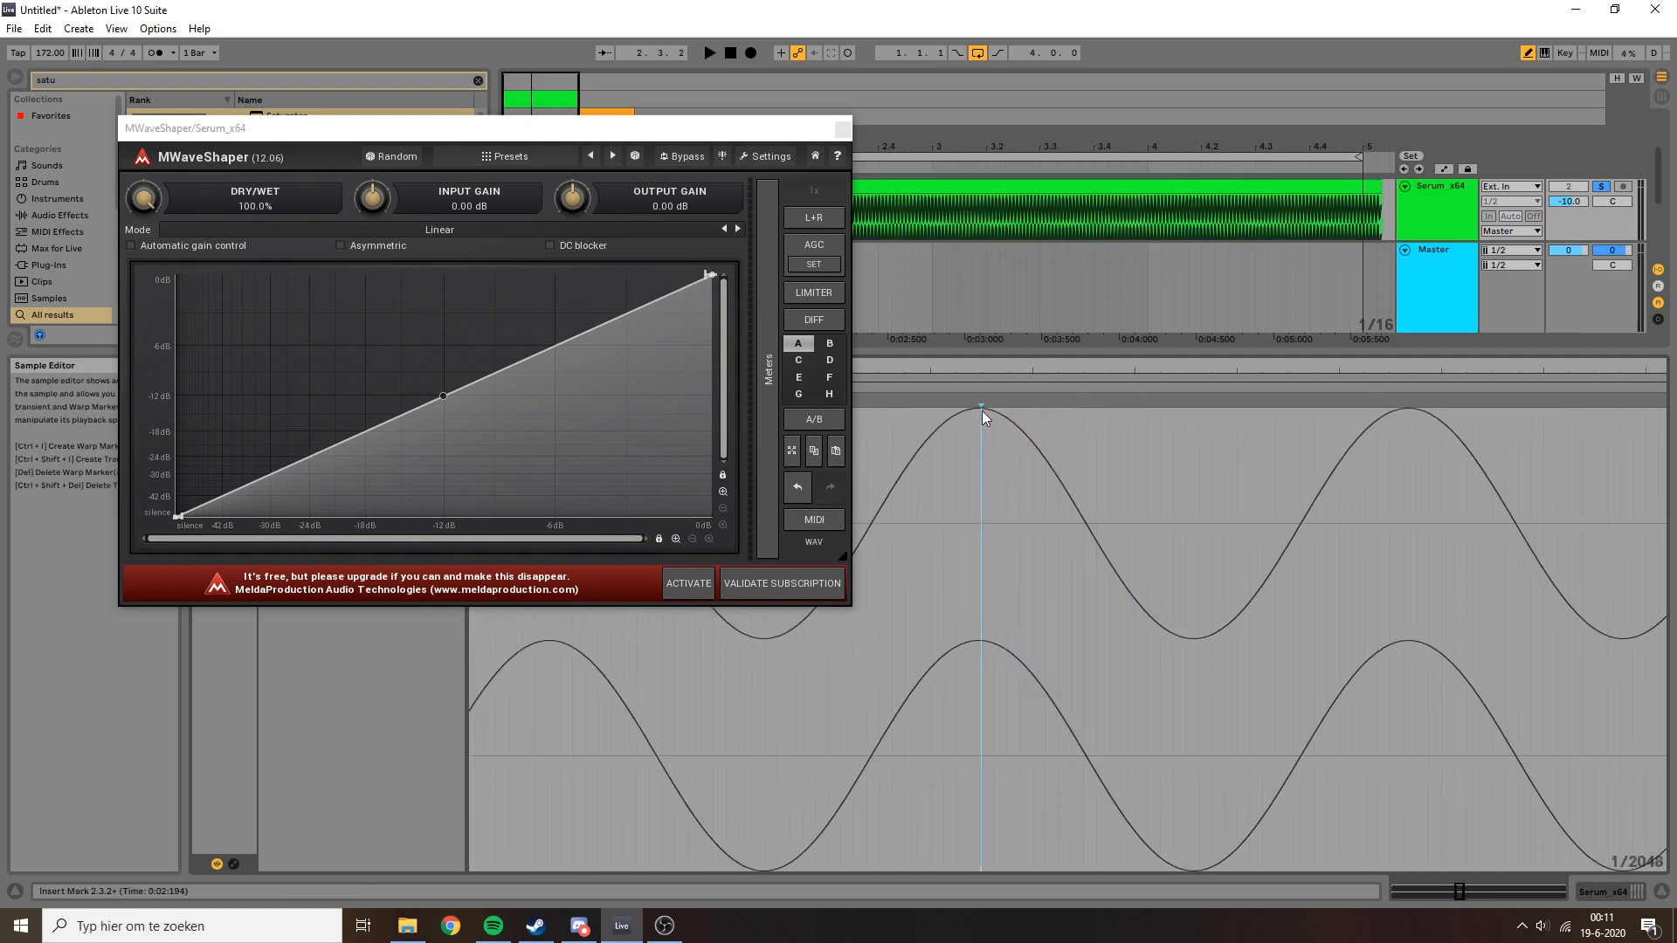
{"action": "left_click", "coordinate": [955, 430]}
{"action": "mouse_move", "coordinate": [868, 516]}
{"action": "left_mouse_down"}
{"action": "mouse_move", "coordinate": [947, 504]}
{"action": "mouse_move", "coordinate": [1306, 538]}
{"action": "left_mouse_up"}
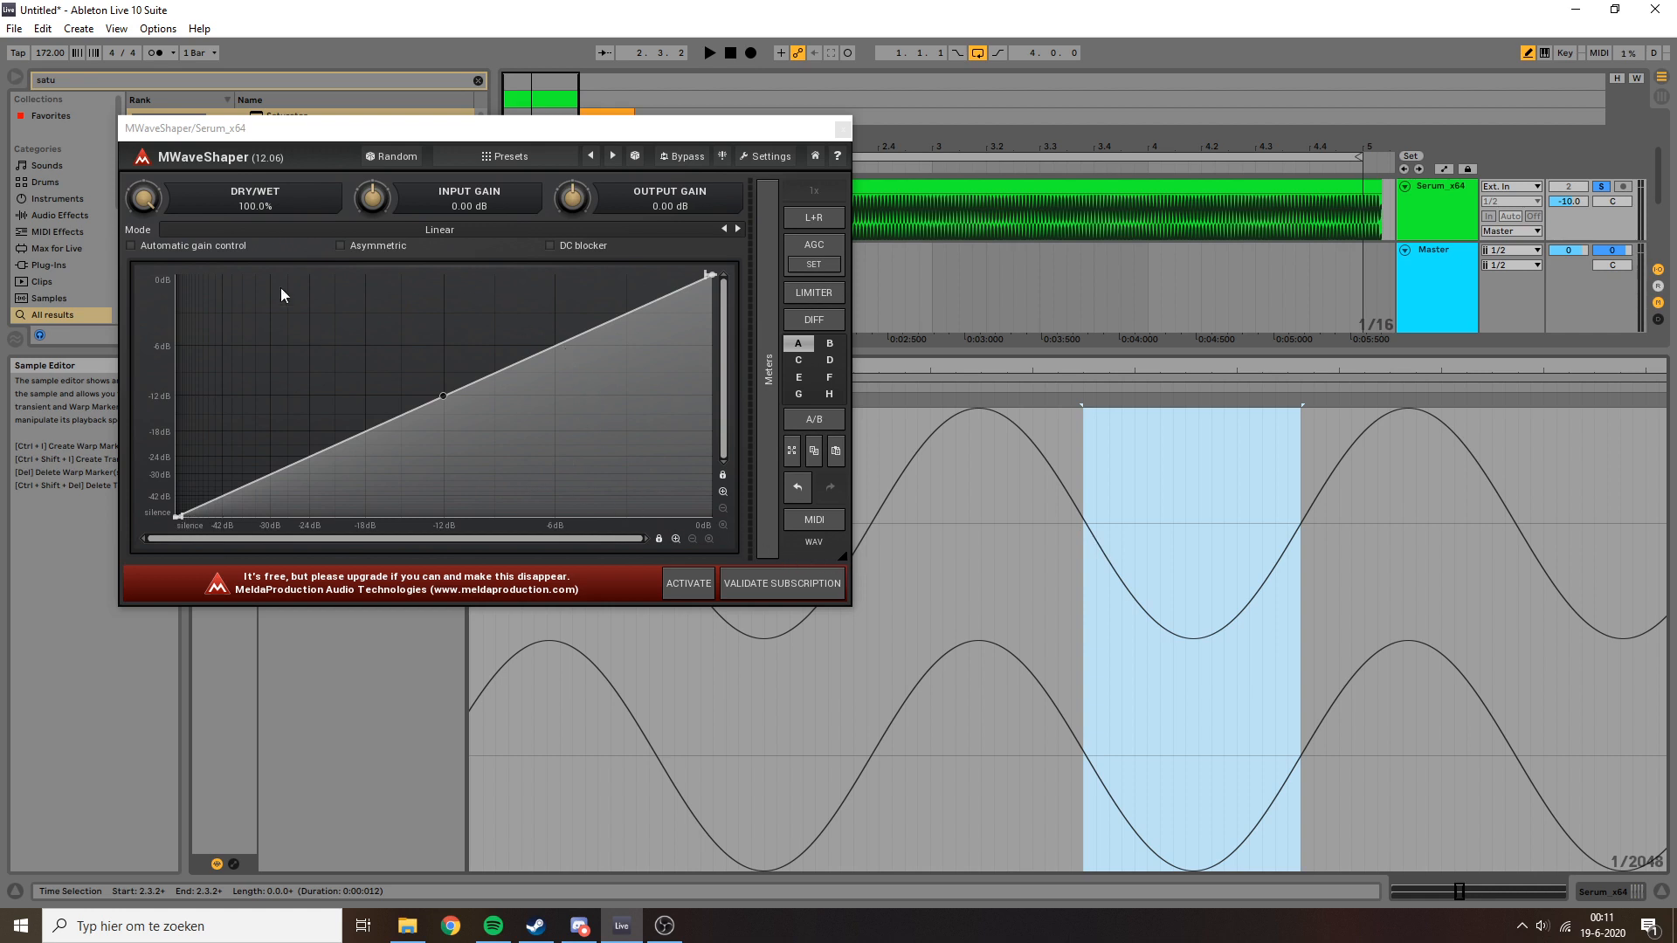
{"action": "left_click_drag", "start_coordinate": [466, 136], "coordinate": [454, 121]}
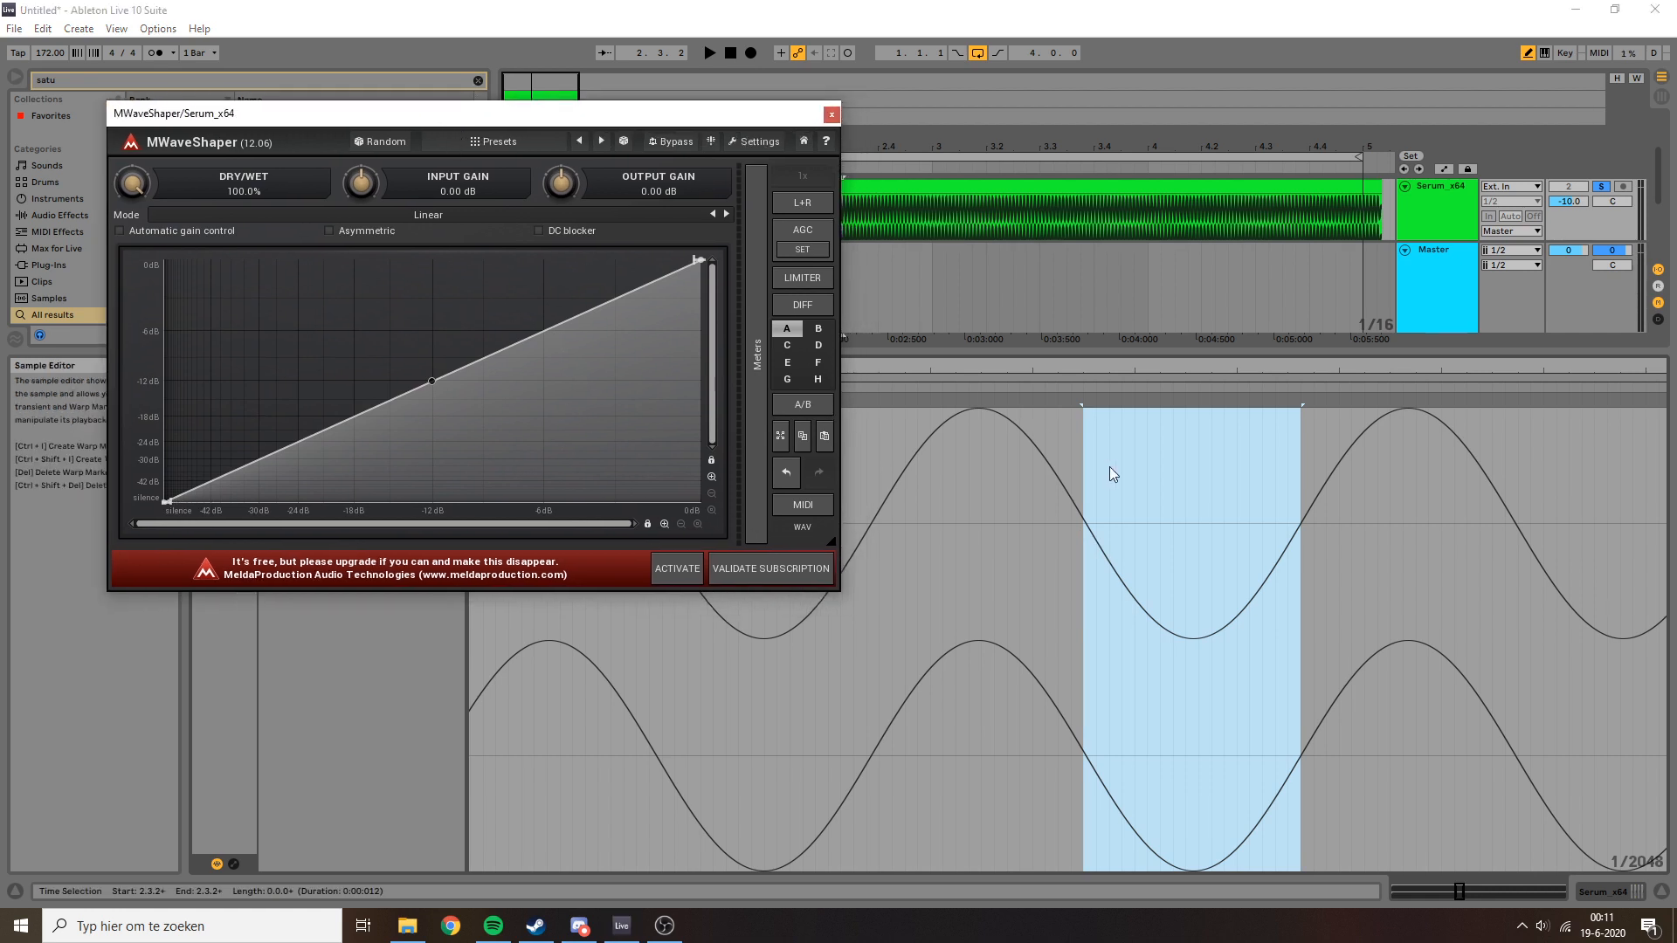
{"action": "left_click_drag", "start_coordinate": [868, 510], "coordinate": [1284, 578]}
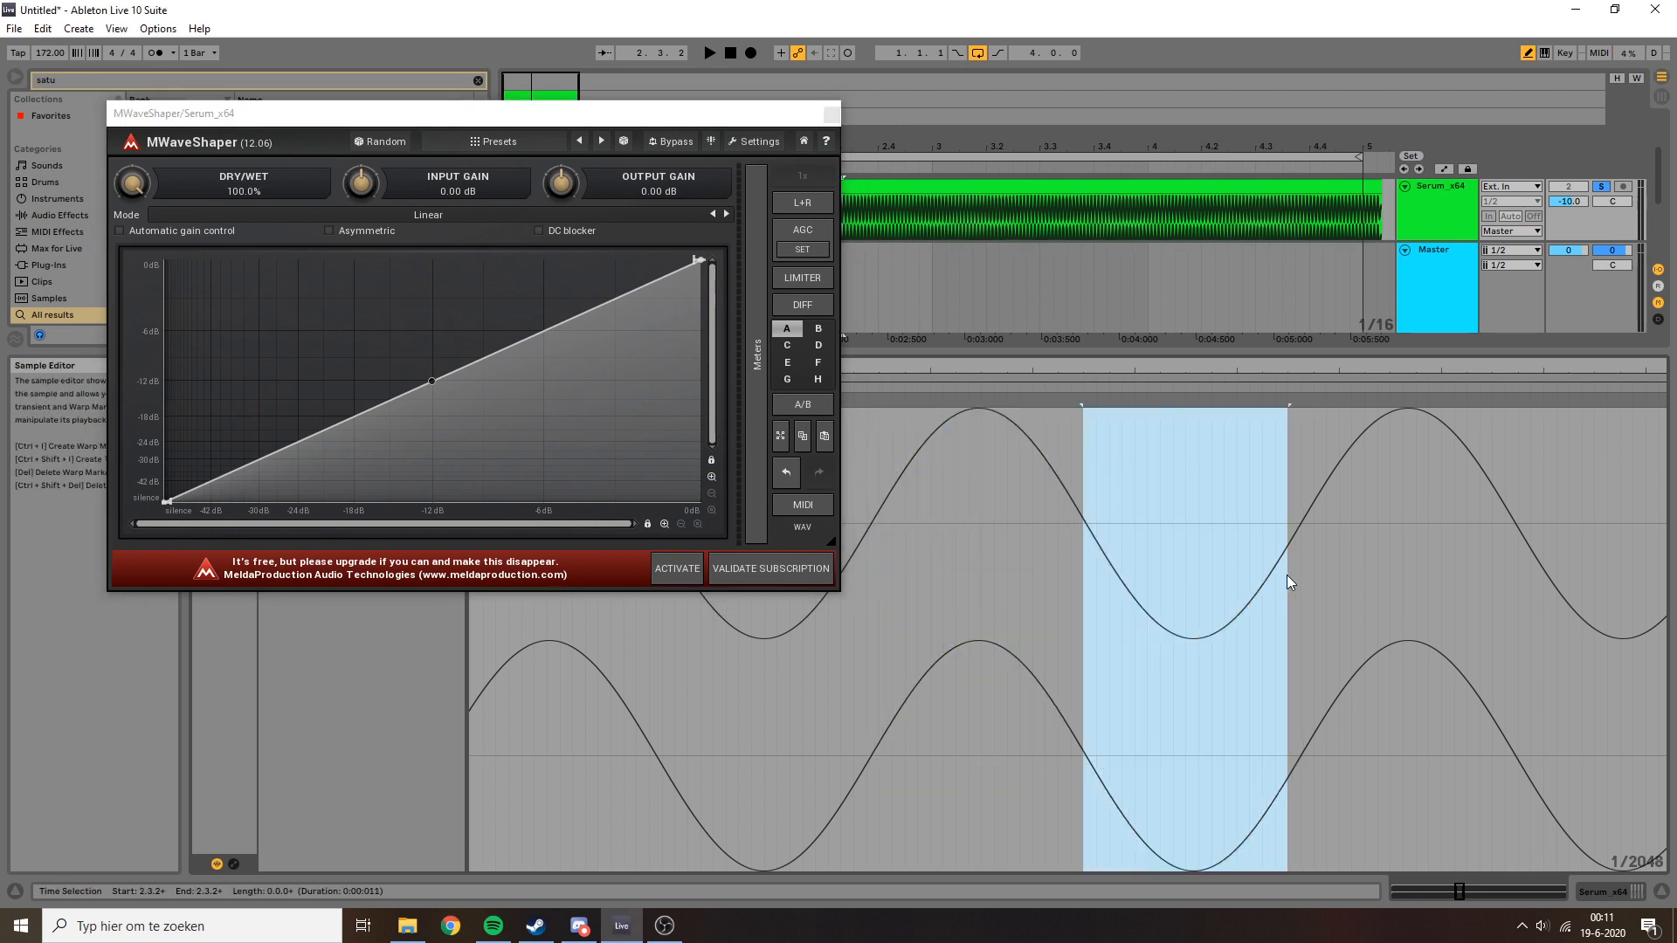
Turn on Asymmetric mode in MWaveShaper, and highlight a crest and a trough of the sine wave for comparison.
{"action": "left_click", "coordinate": [329, 231]}
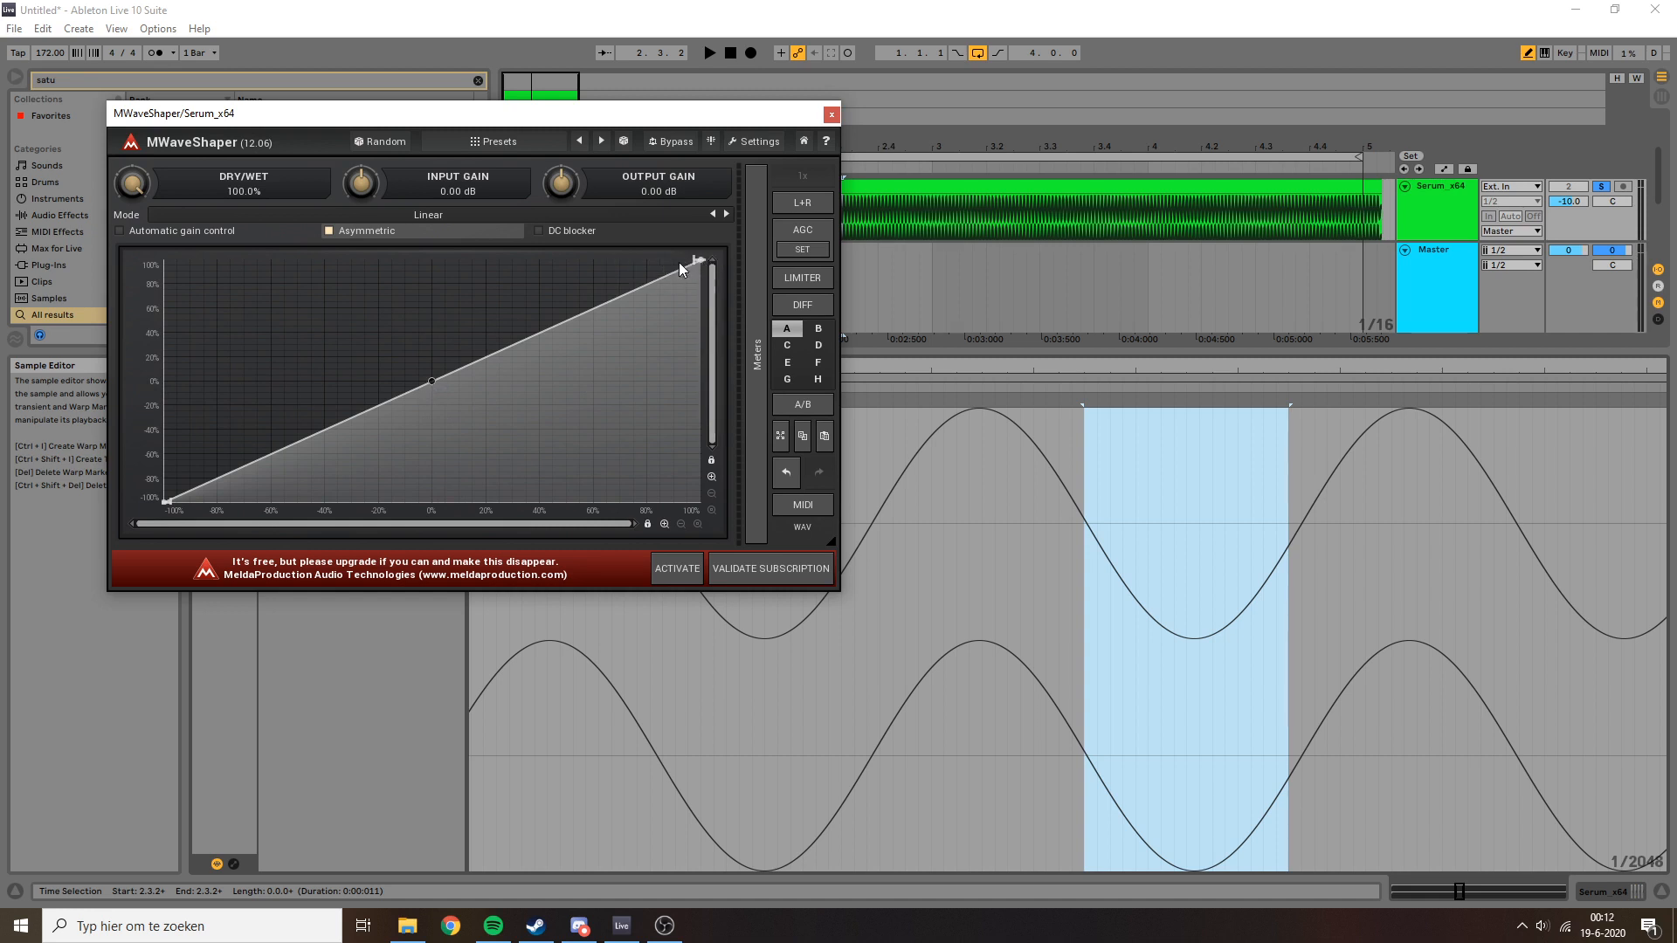
{"action": "left_click_drag", "start_coordinate": [967, 409], "coordinate": [989, 407]}
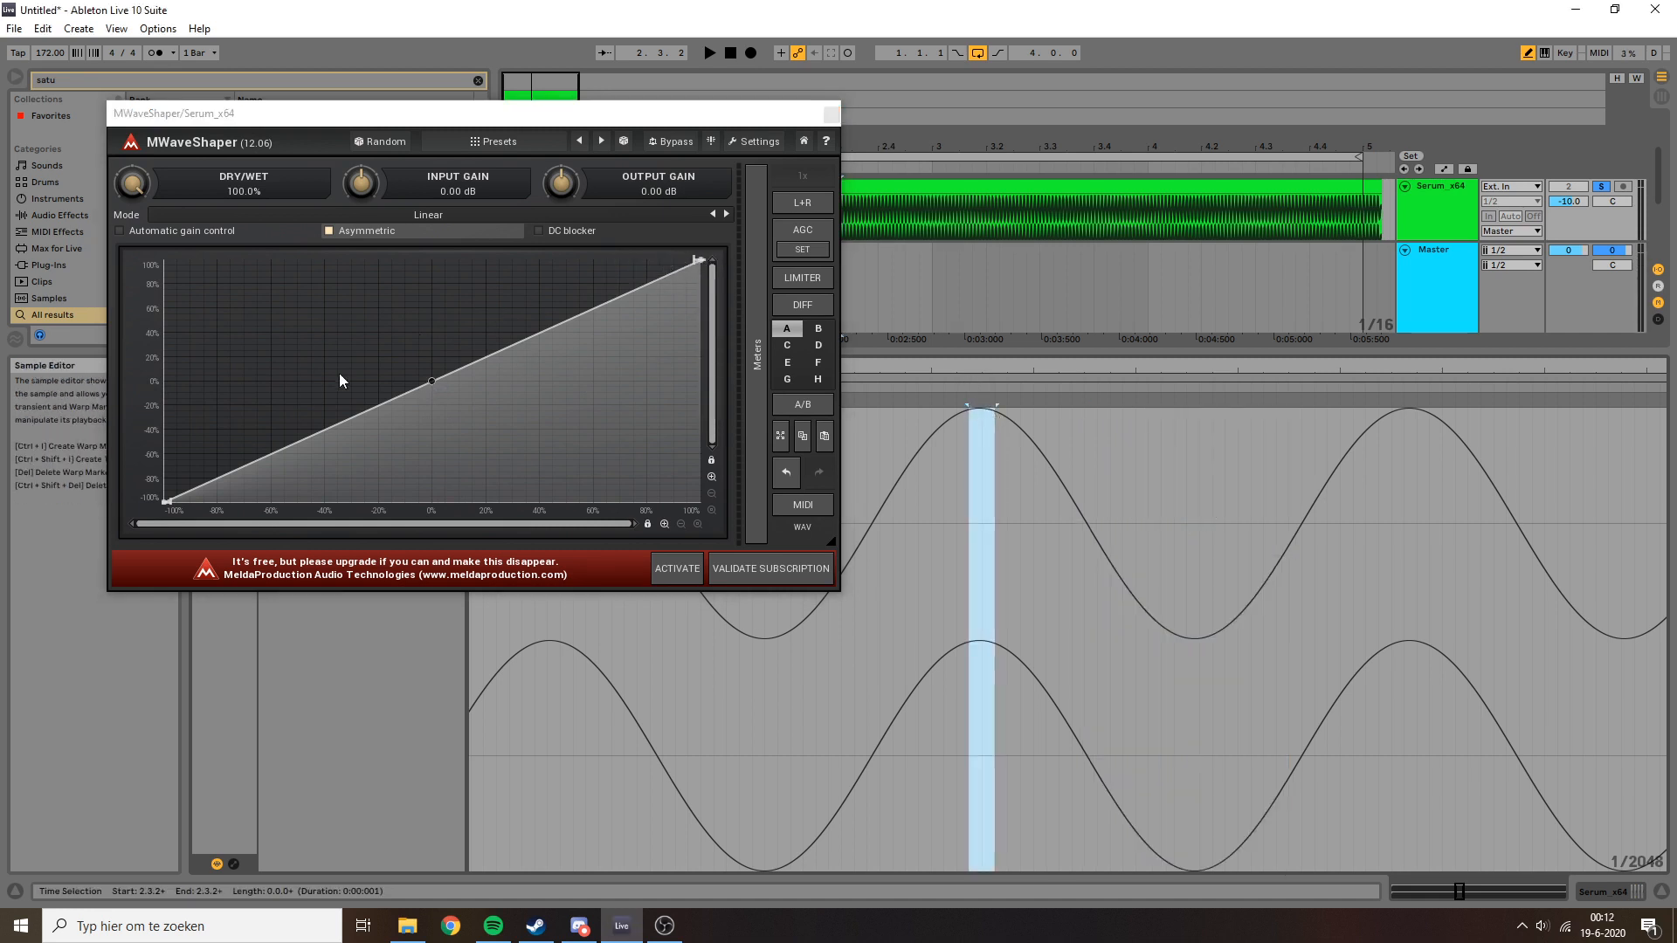
{"action": "left_click", "coordinate": [1205, 646]}
{"action": "left_click_drag", "start_coordinate": [1186, 580], "coordinate": [1217, 612]}
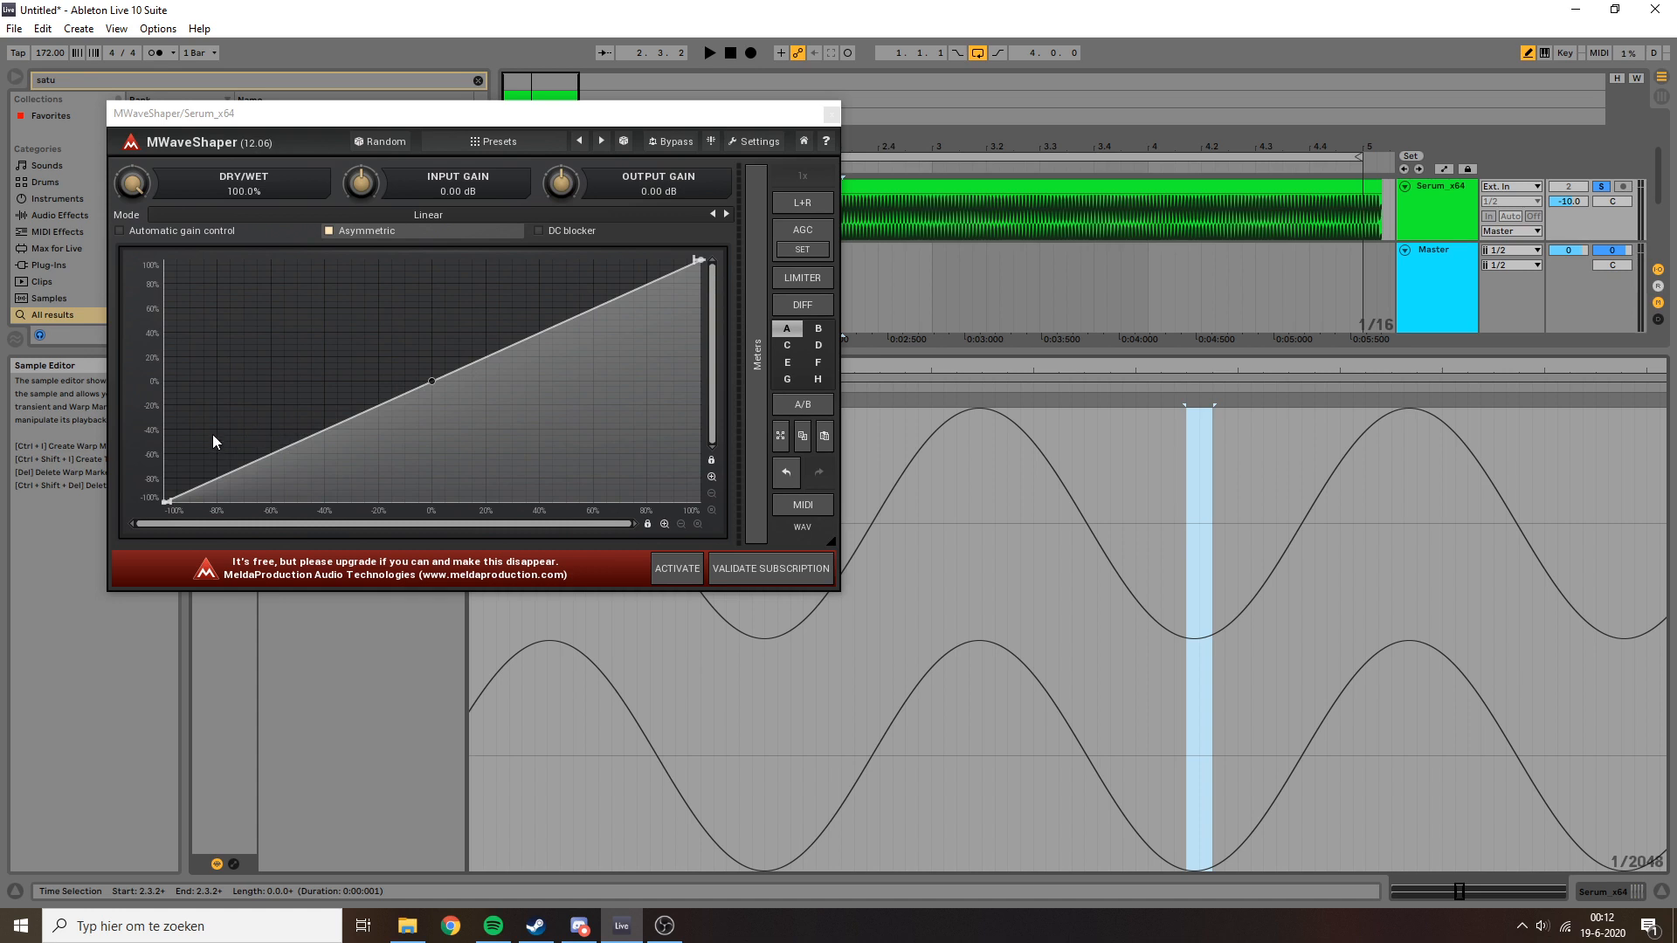
Try MWaveShaper's DC blocker on and off, and close the plug-in window.
{"action": "left_click", "coordinate": [559, 234]}
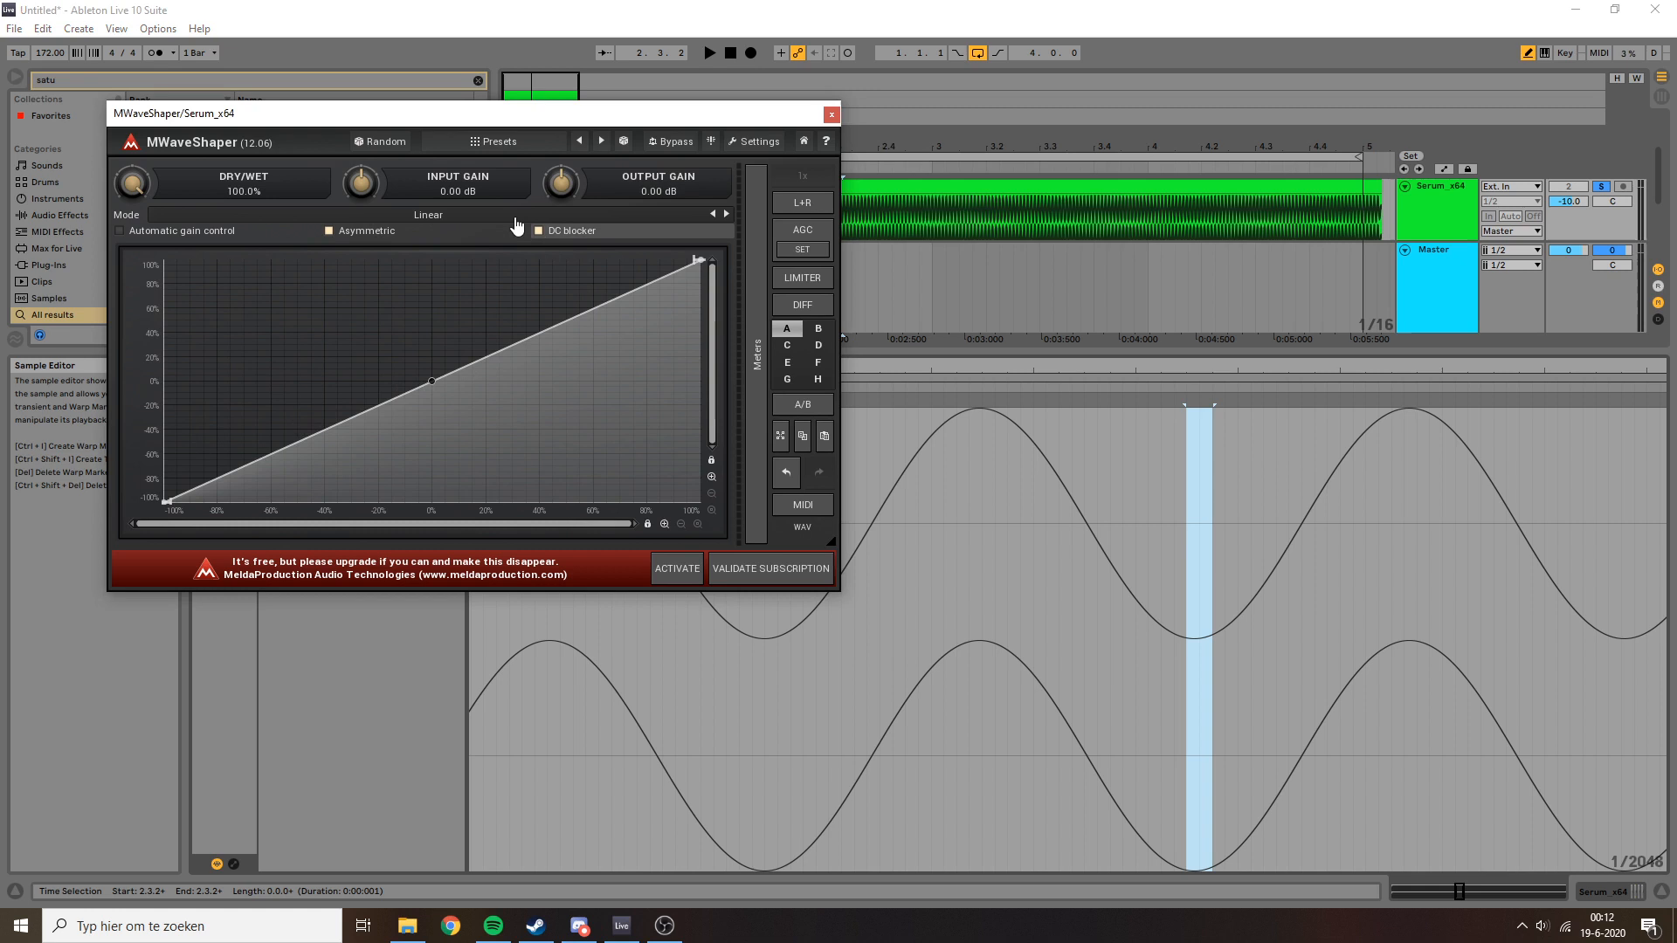
{"action": "left_click", "coordinate": [564, 233]}
{"action": "left_click", "coordinate": [831, 116]}
On the green Serum track, deactivate MWaveShaper, activate and expand Saturator, and audition the clip with Drive at 0.00 dB.
{"action": "left_click", "coordinate": [1448, 218]}
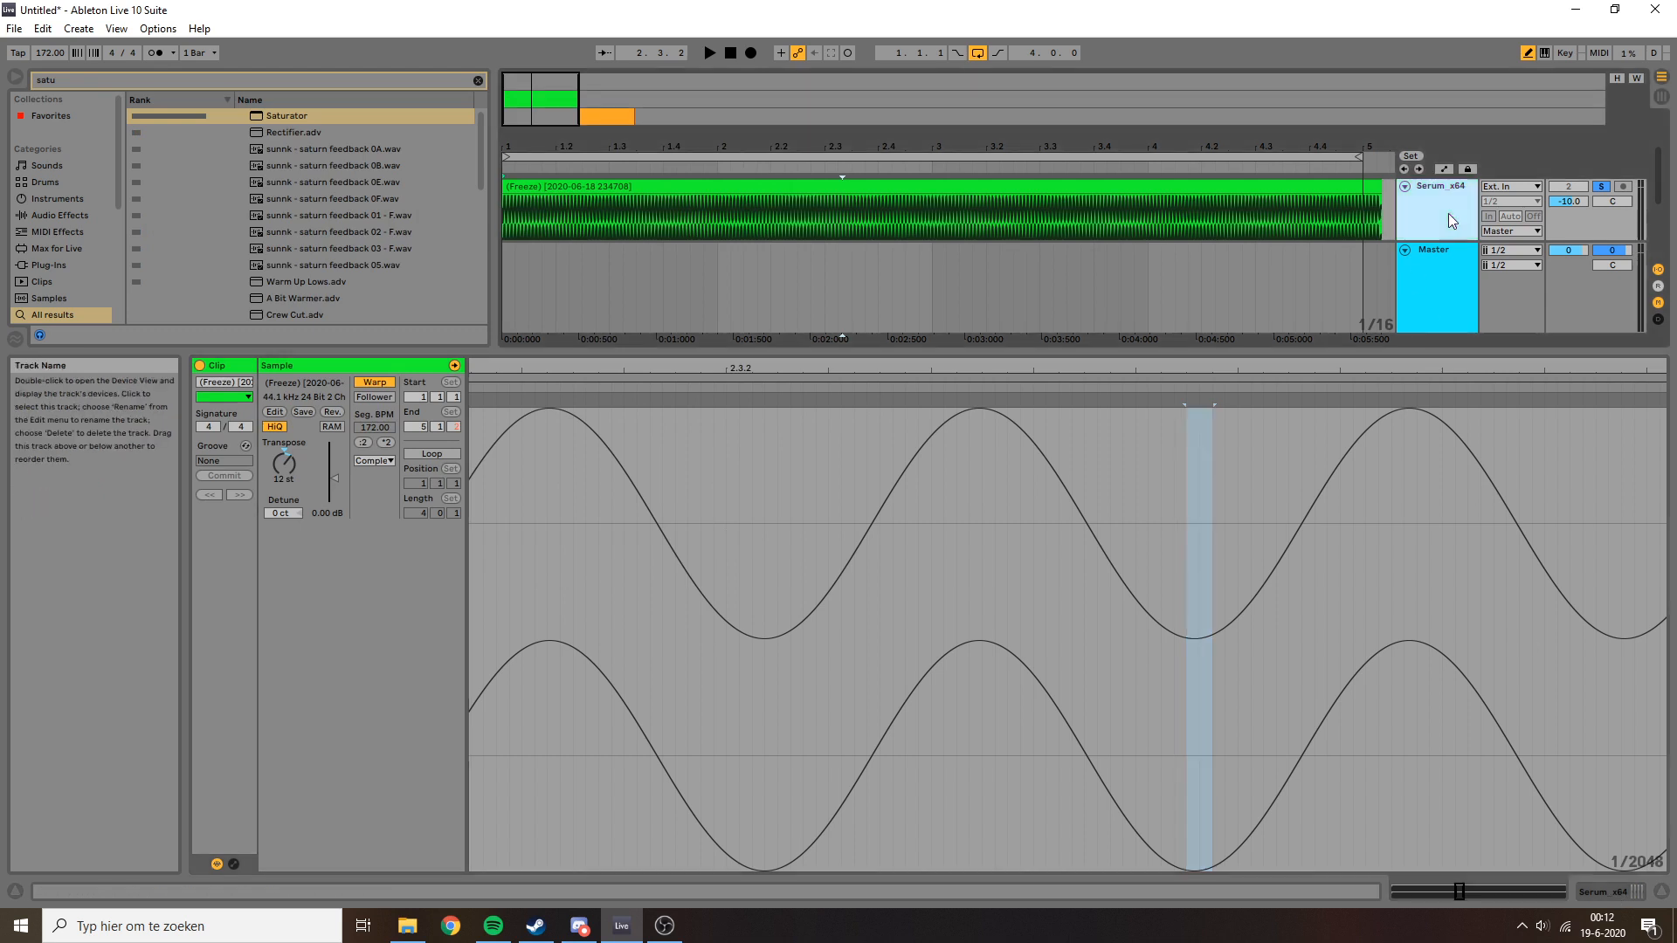
{"action": "left_click", "coordinate": [1404, 250]}
{"action": "left_click", "coordinate": [1608, 892]}
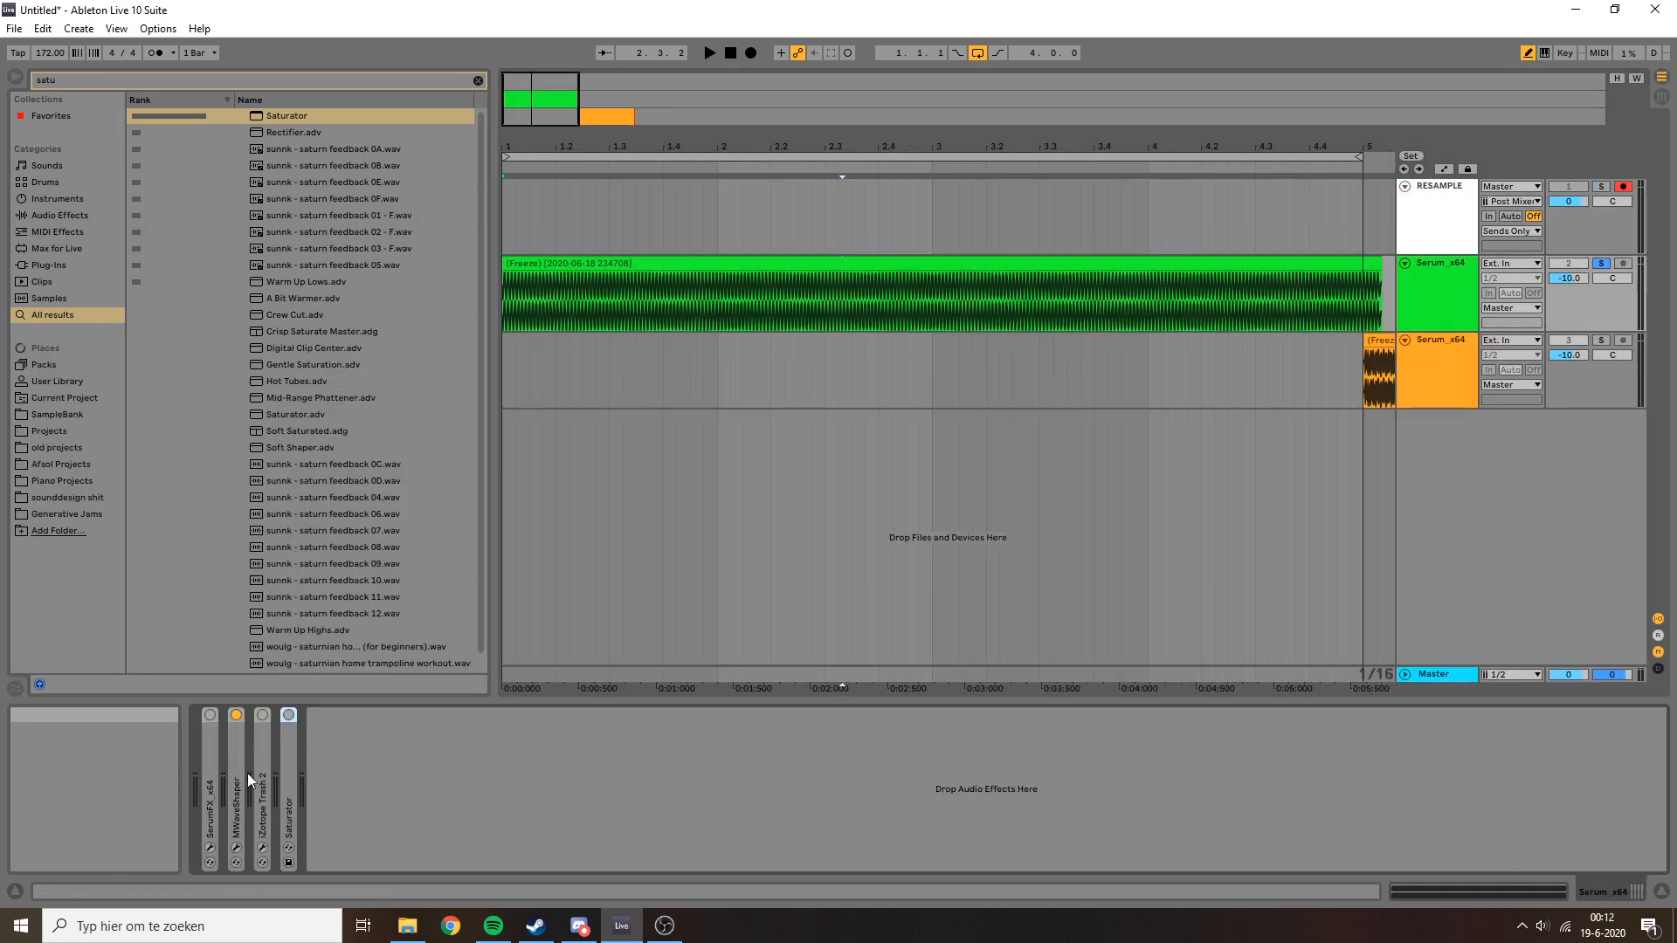
{"action": "double_click", "coordinate": [281, 782]}
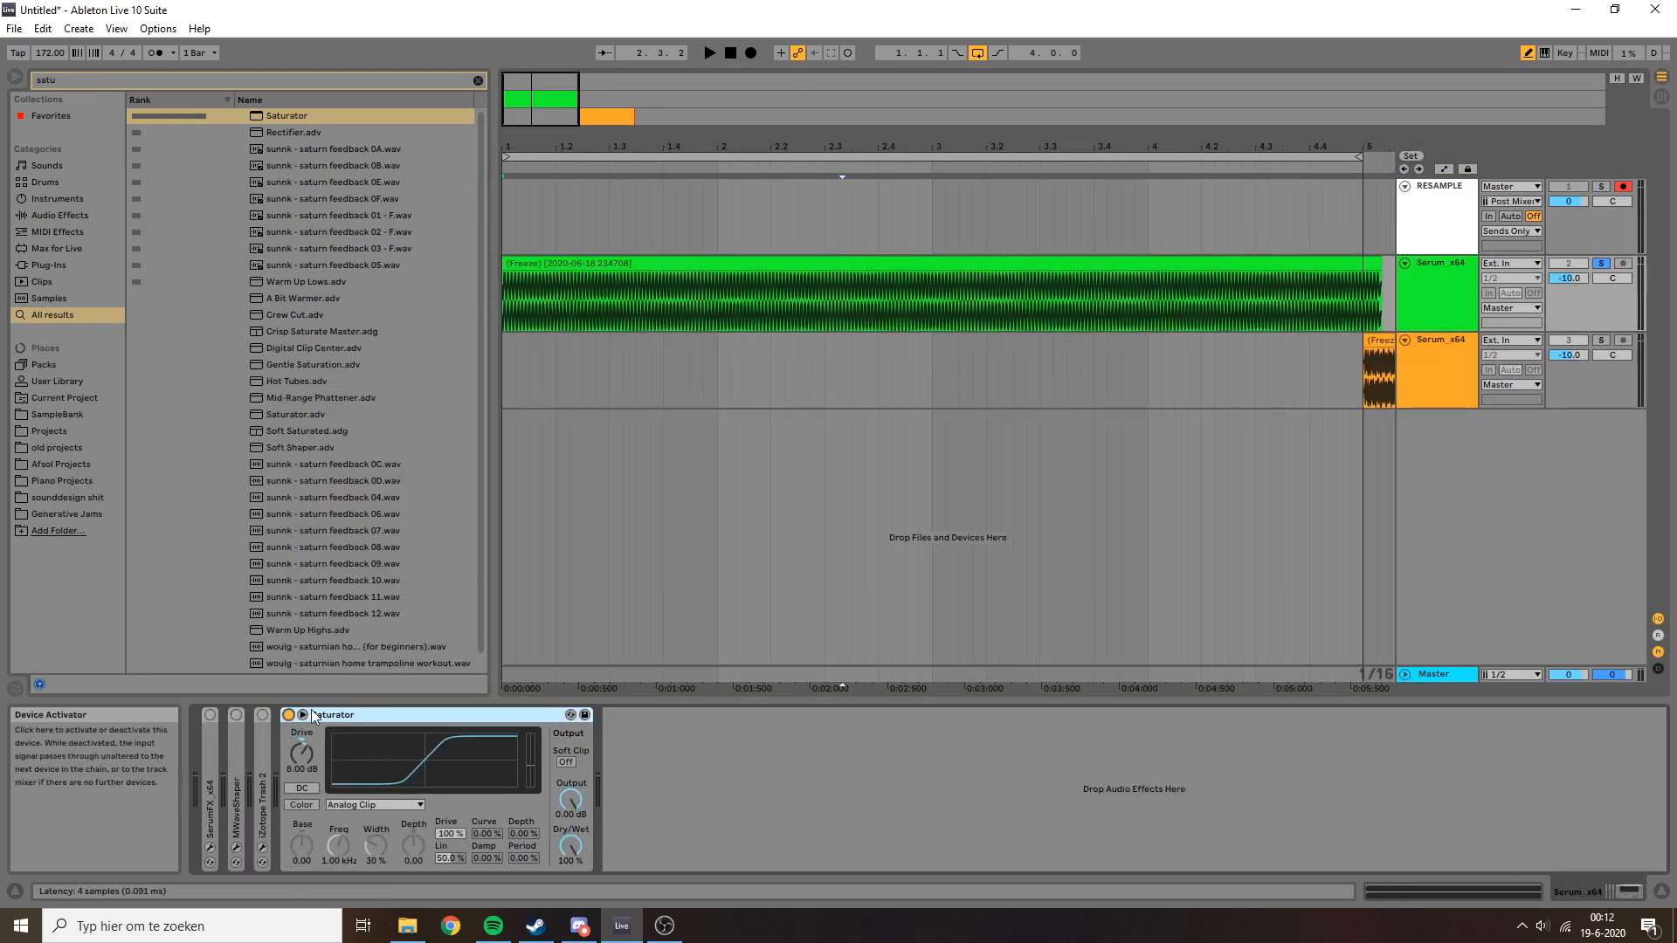
{"action": "double_click", "coordinate": [305, 752]}
{"action": "key", "text": "space"}
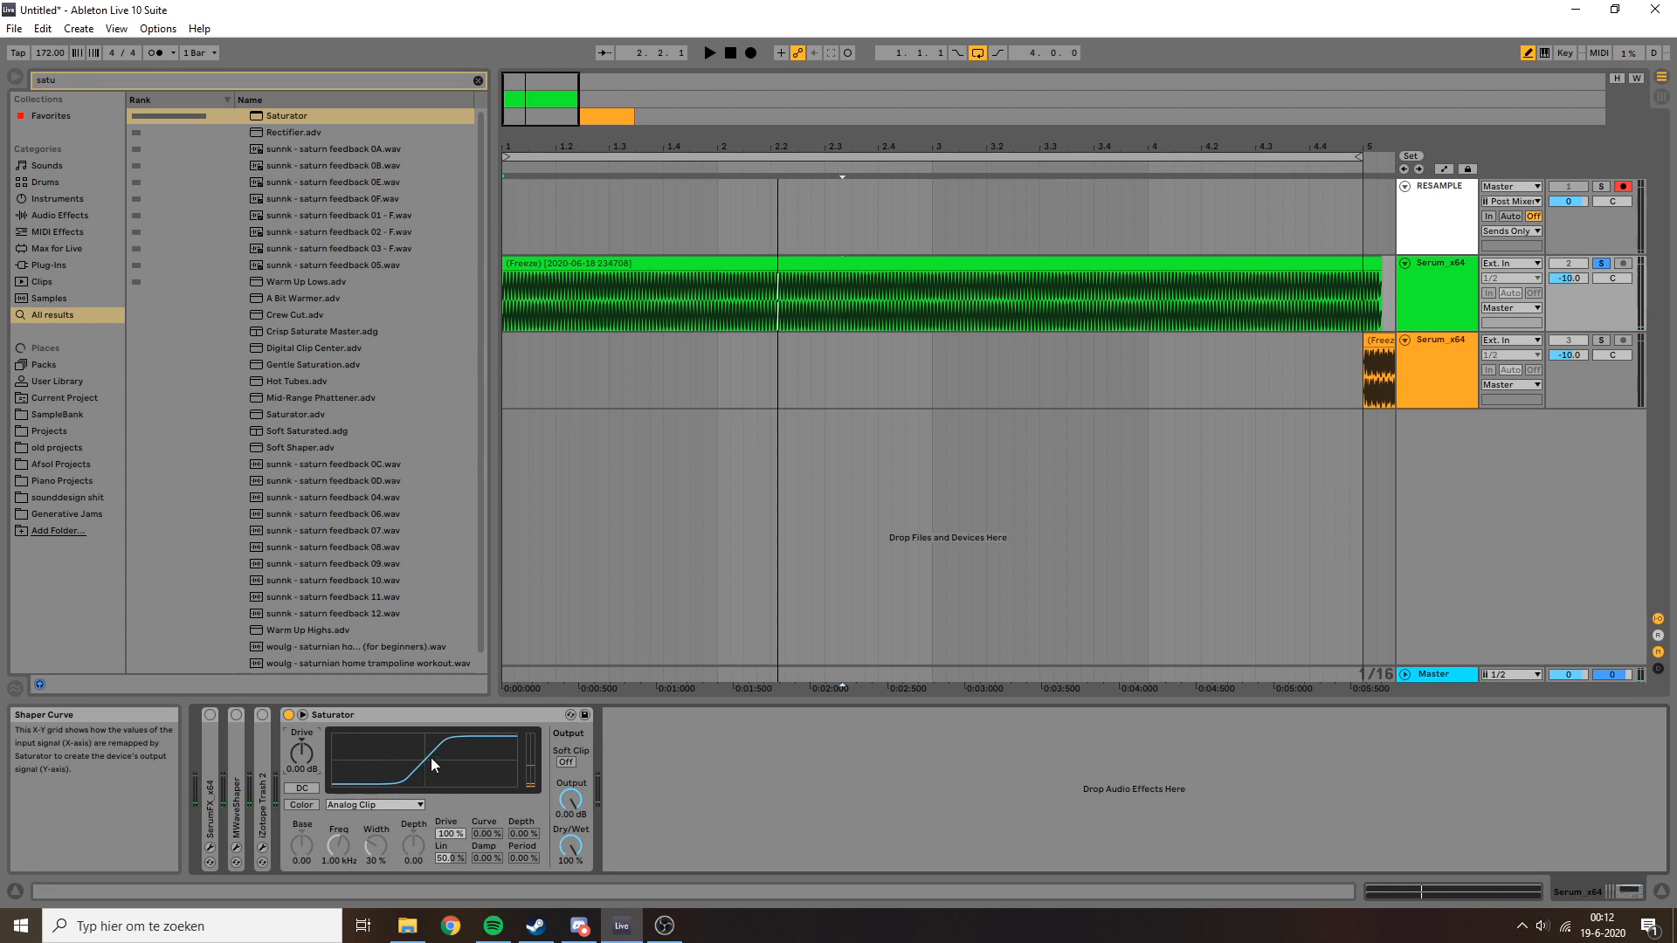
Add two points to MWaveShaper's curve, near -43% input at 35% output and near 0% input at -40% output, and close it.
{"action": "left_click", "coordinate": [236, 847]}
{"action": "double_click", "coordinate": [517, 332]}
{"action": "left_click_drag", "start_coordinate": [516, 332], "coordinate": [315, 339]}
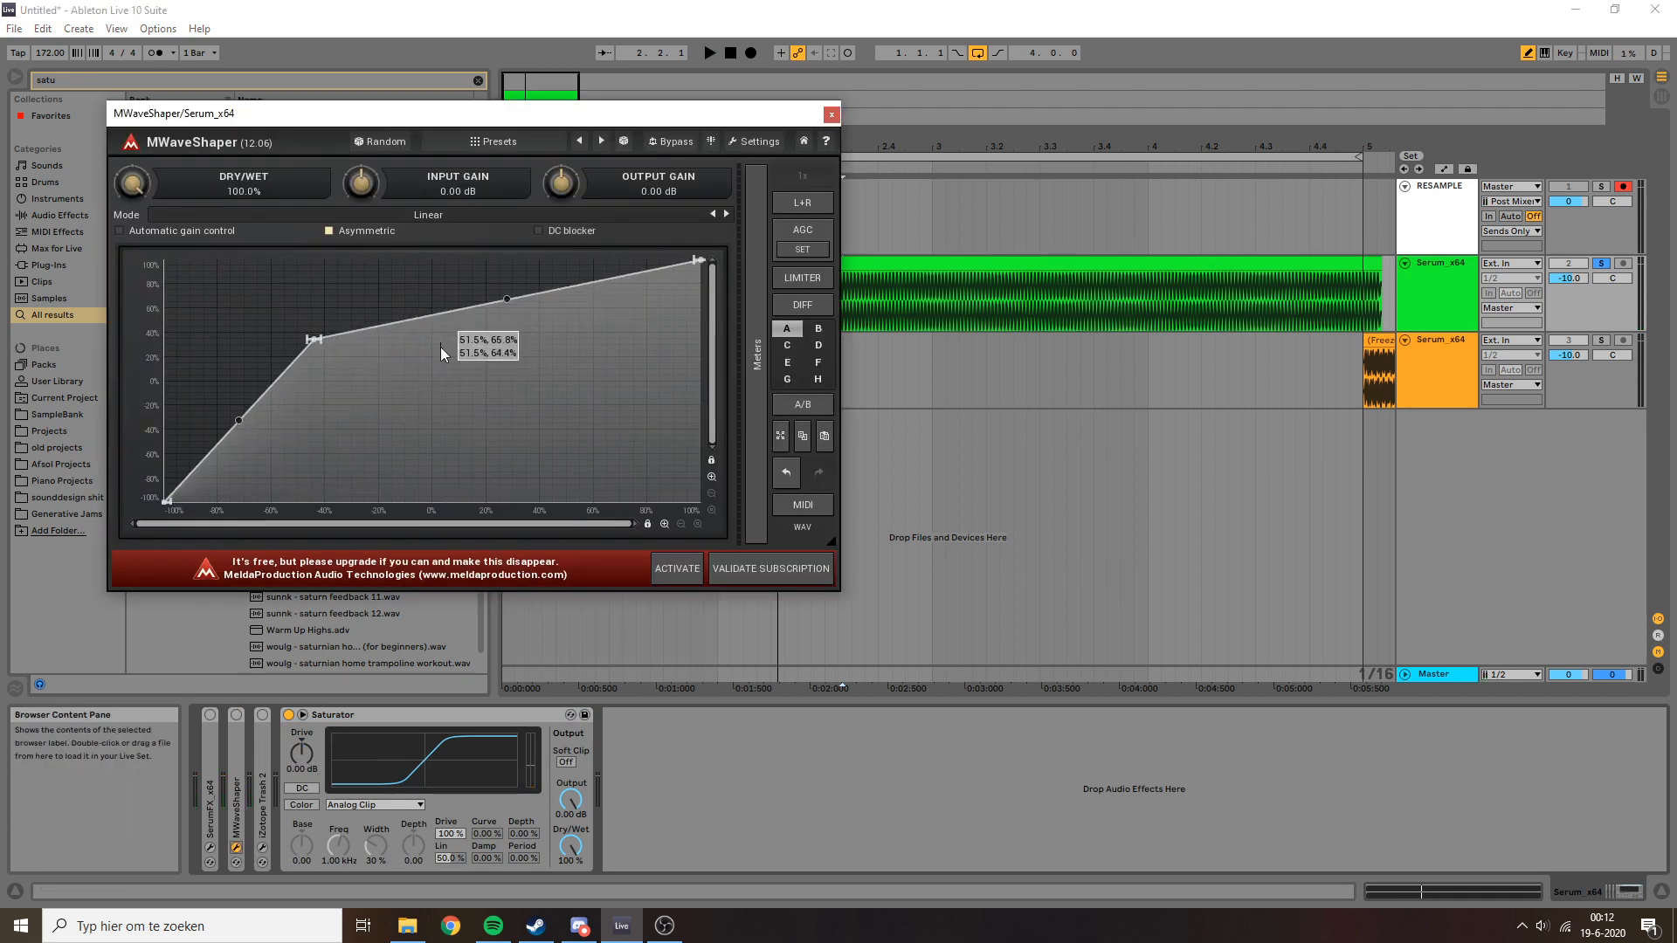
{"action": "double_click", "coordinate": [412, 409]}
{"action": "left_click_drag", "start_coordinate": [412, 409], "coordinate": [437, 430]}
{"action": "left_click", "coordinate": [832, 115]}
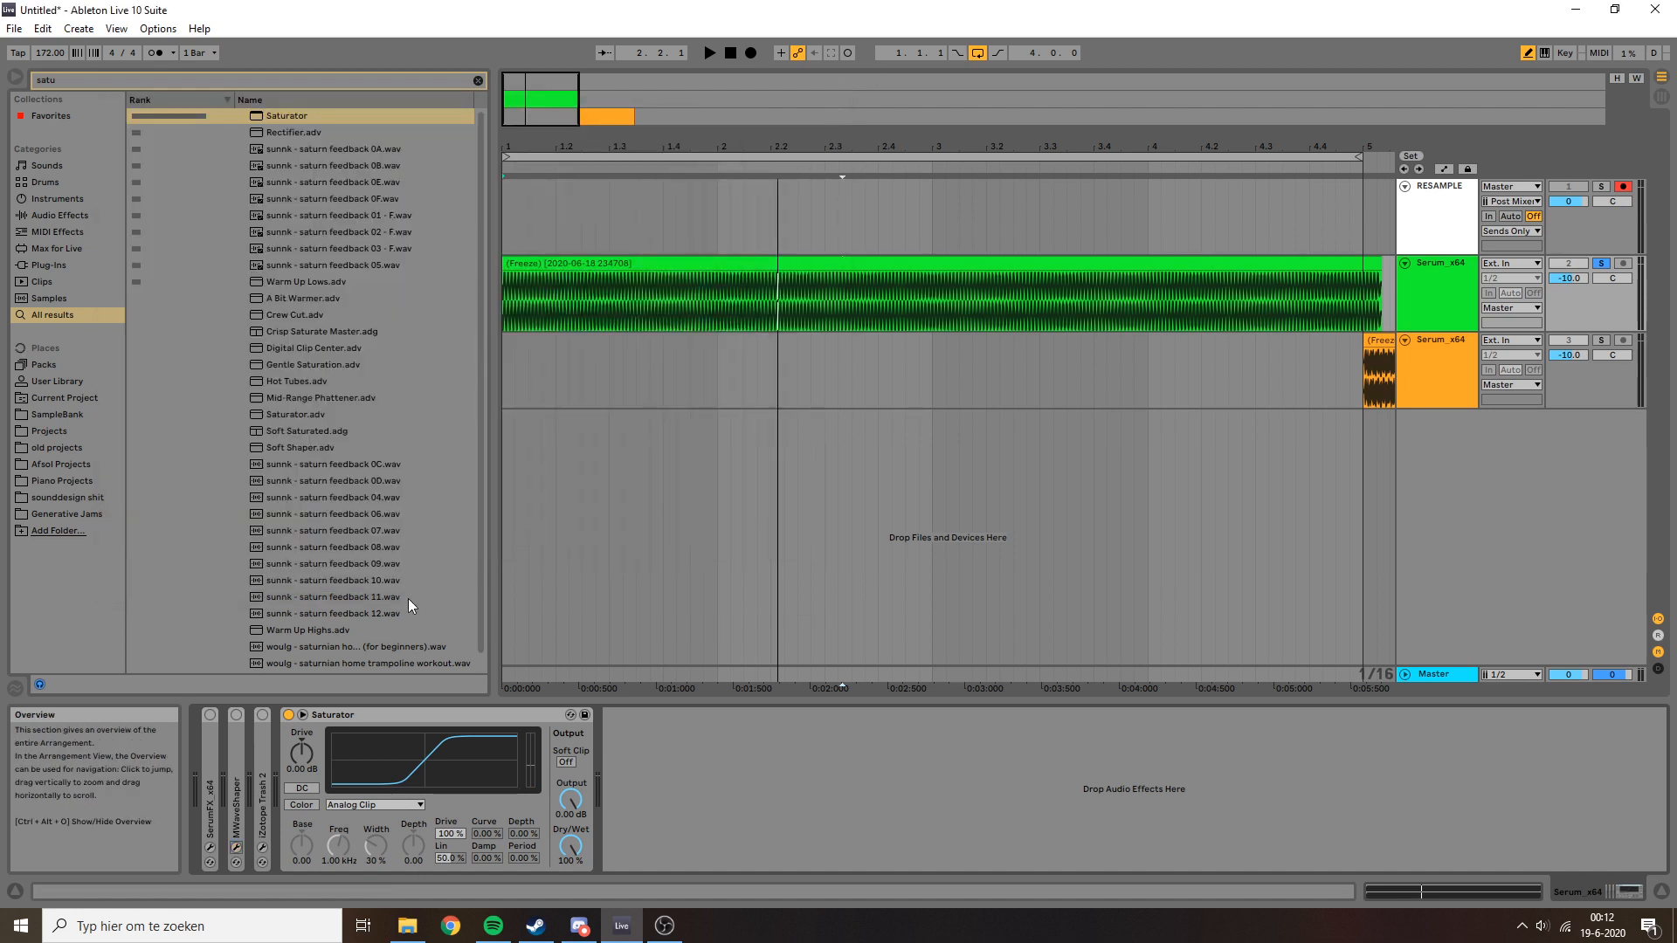
Switch Saturator's curve type to Medium Curve and on to Hard Curve, and audition the clip.
{"action": "left_click", "coordinate": [368, 799]}
{"action": "left_click", "coordinate": [359, 835]}
{"action": "left_click", "coordinate": [369, 808]}
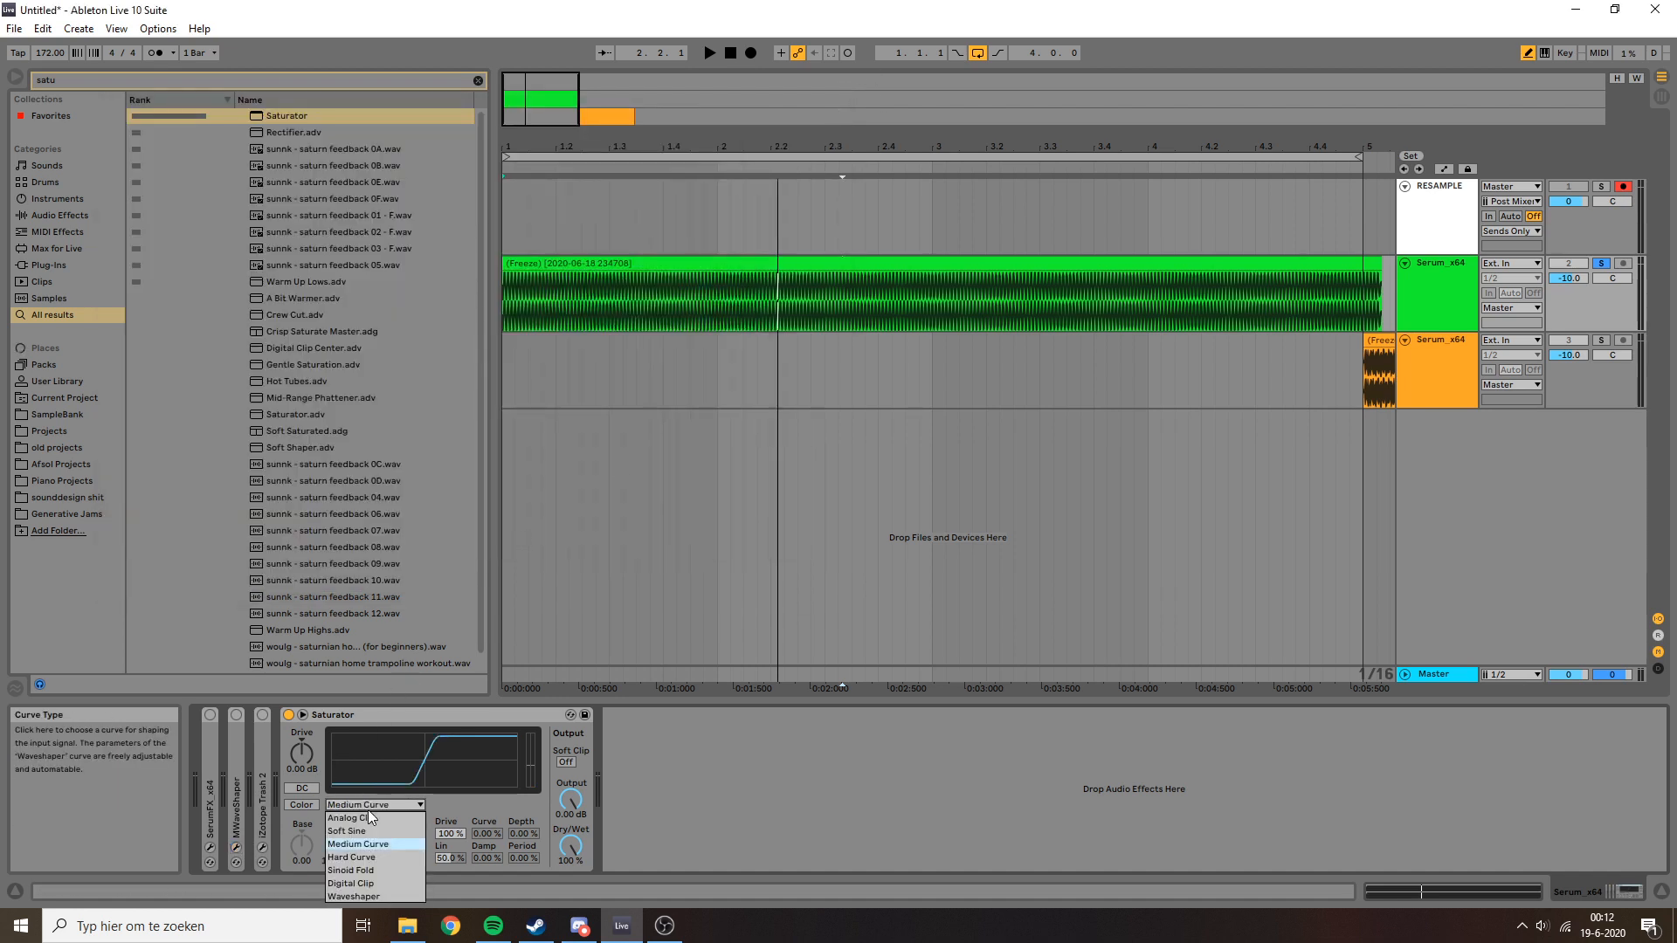
{"action": "left_click", "coordinate": [367, 858]}
{"action": "key", "text": "space"}
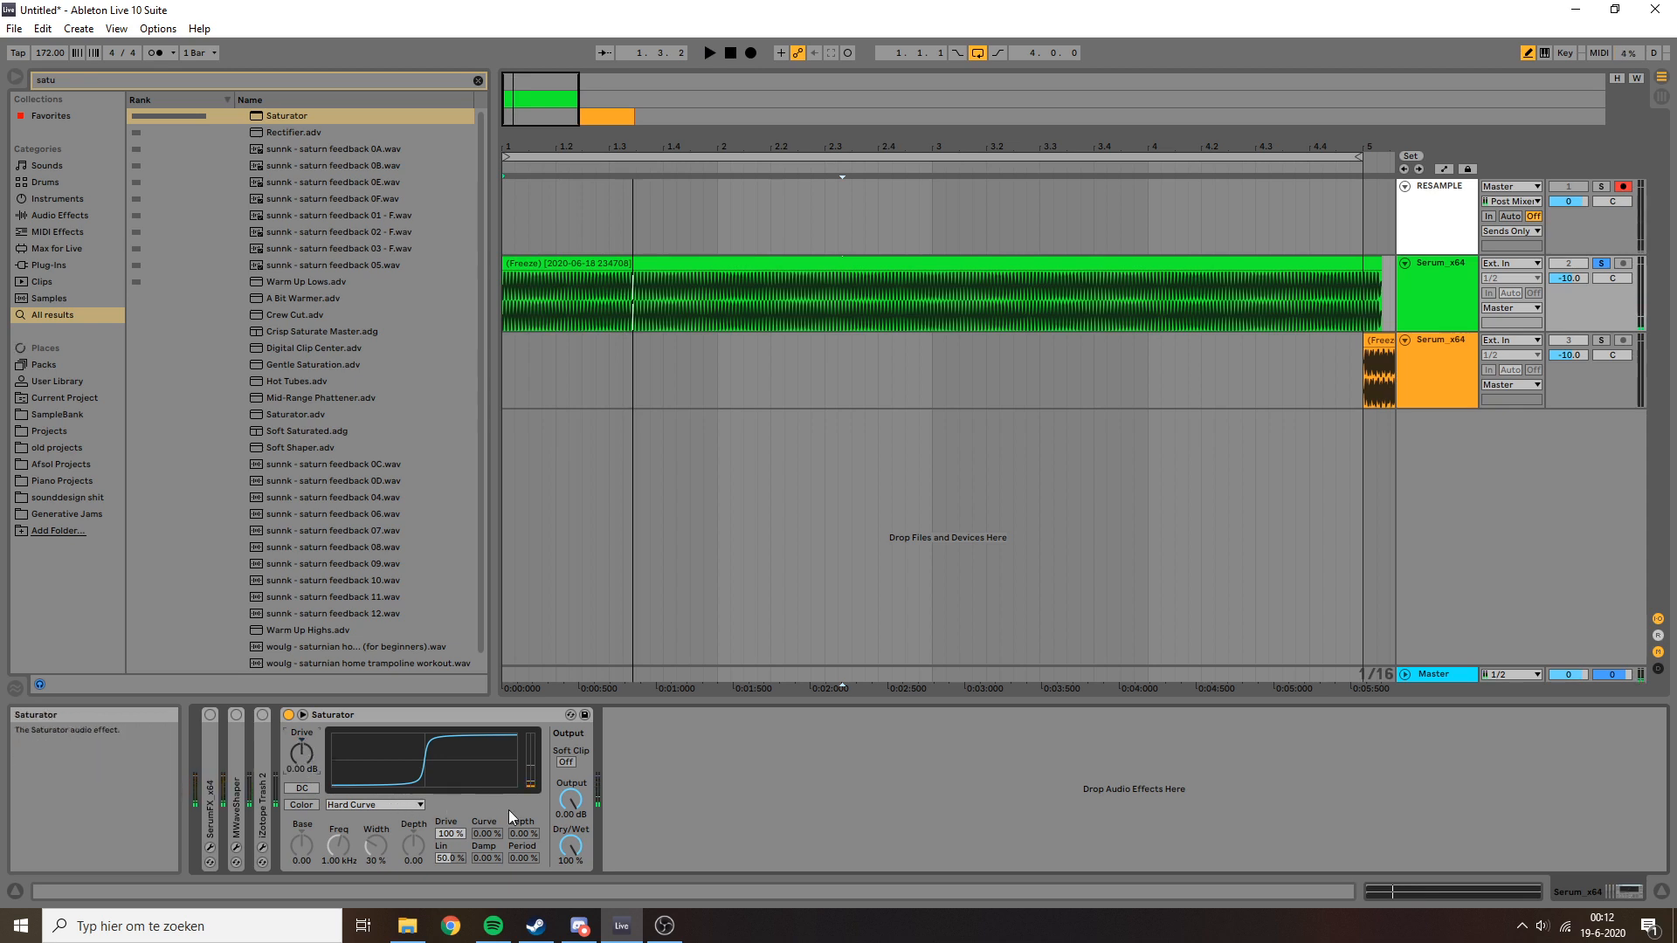
Set Saturator's curve type to Analog Clip.
{"action": "left_click", "coordinate": [406, 805]}
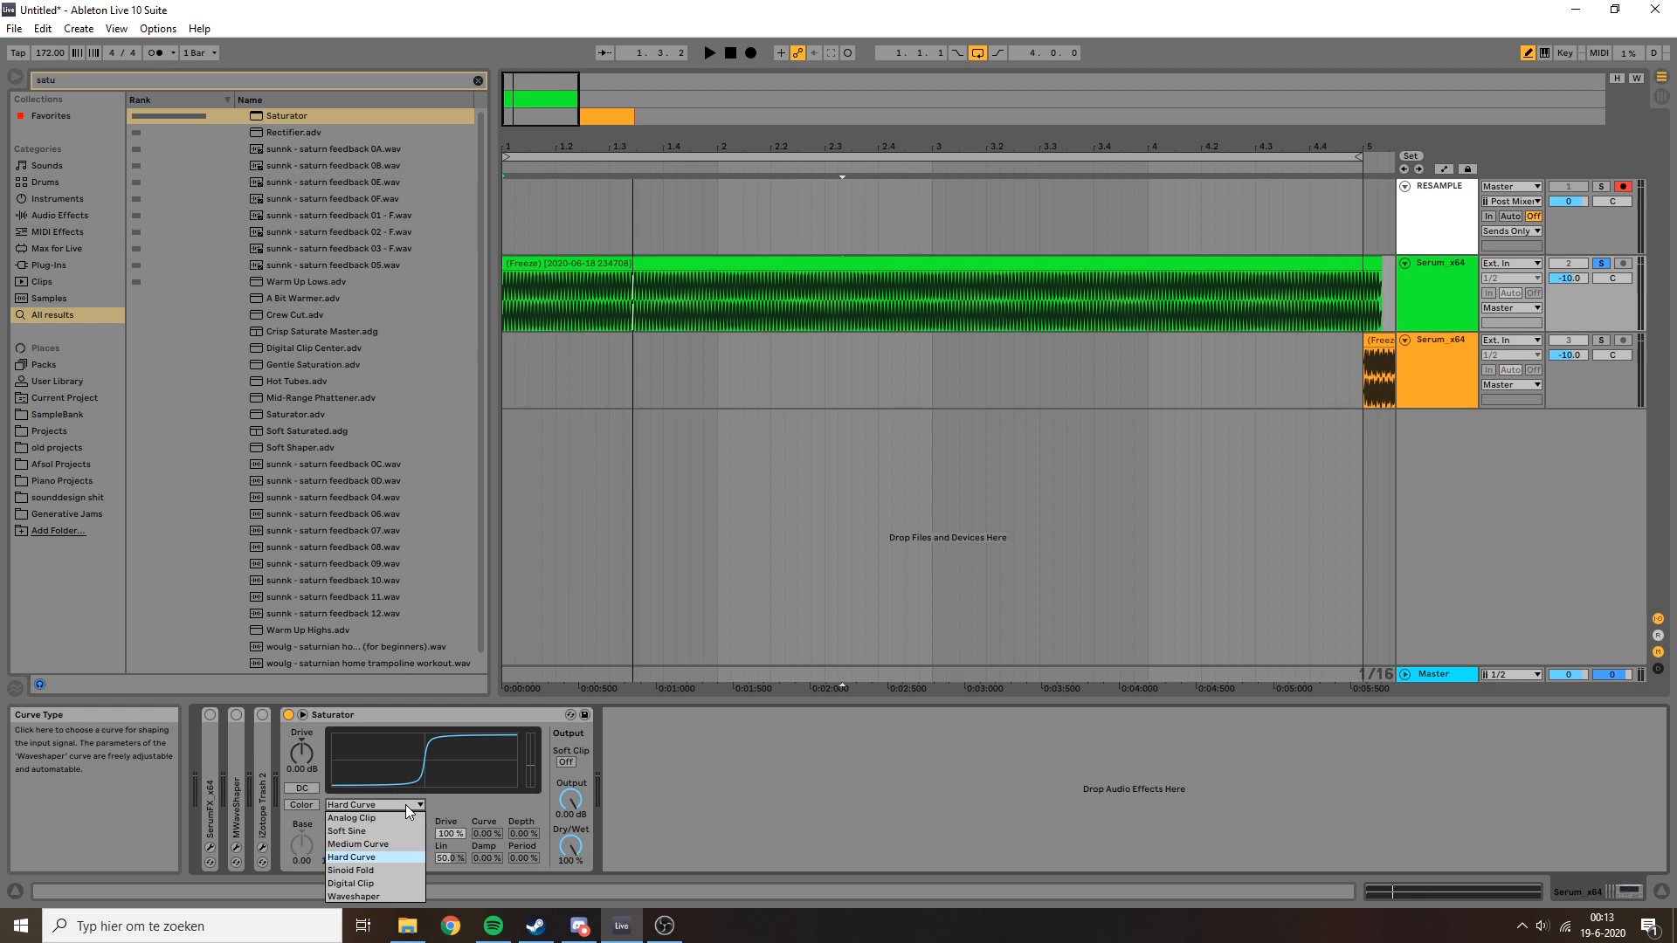
{"action": "left_click", "coordinate": [460, 806]}
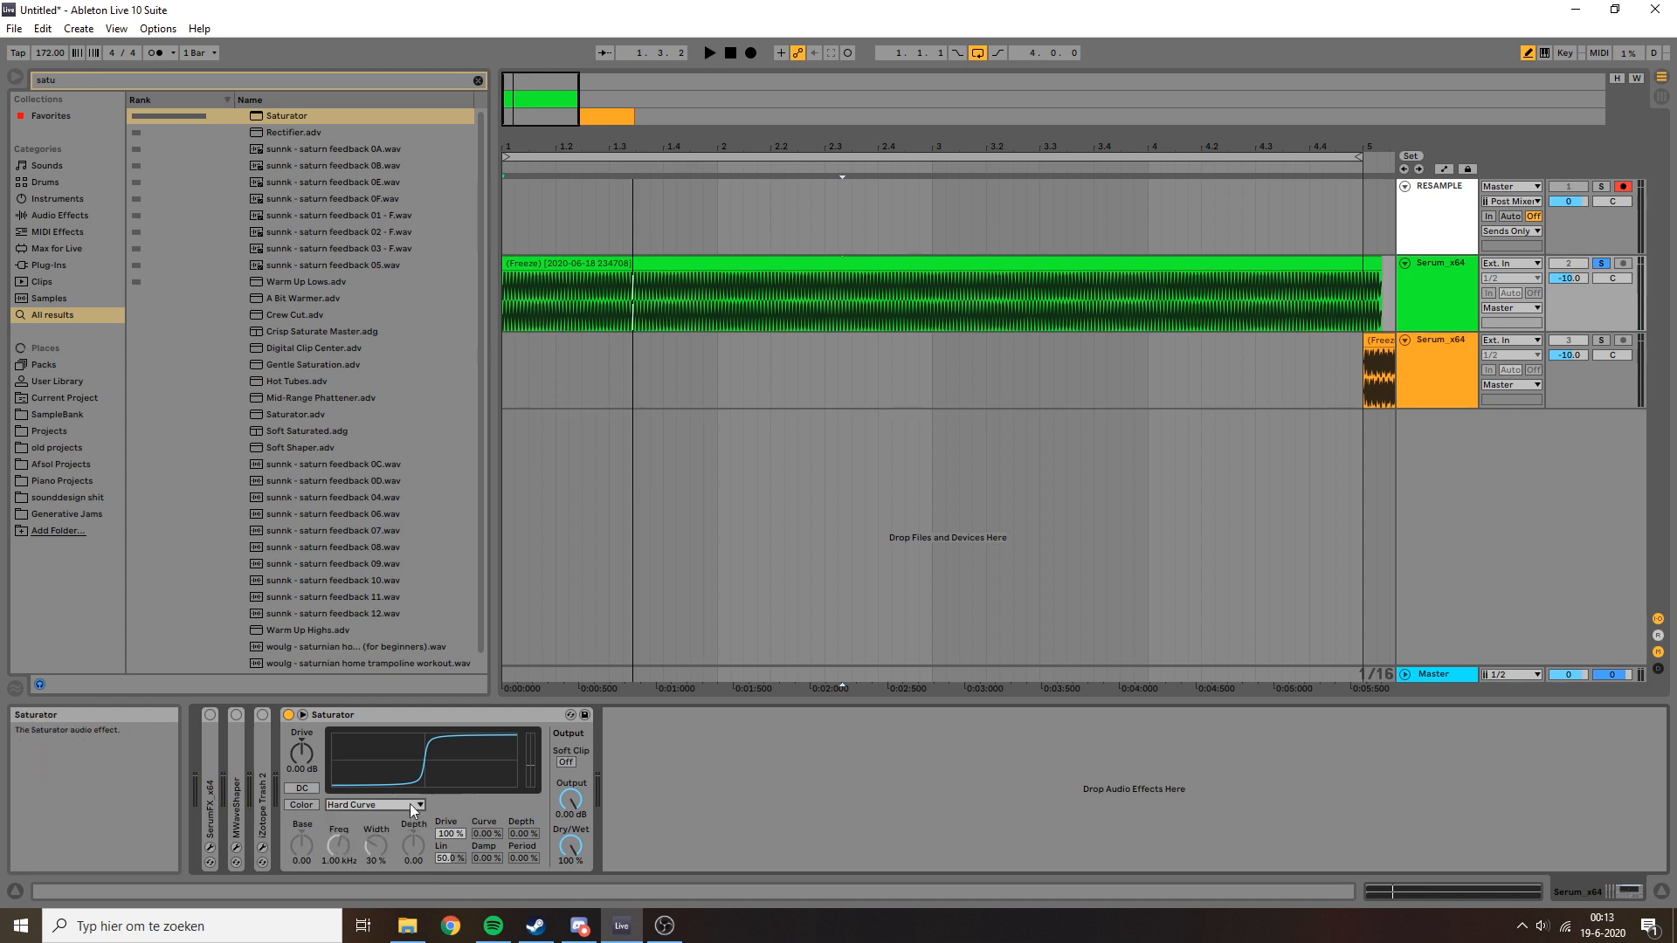
{"action": "left_click", "coordinate": [398, 805]}
{"action": "left_click", "coordinate": [390, 820]}
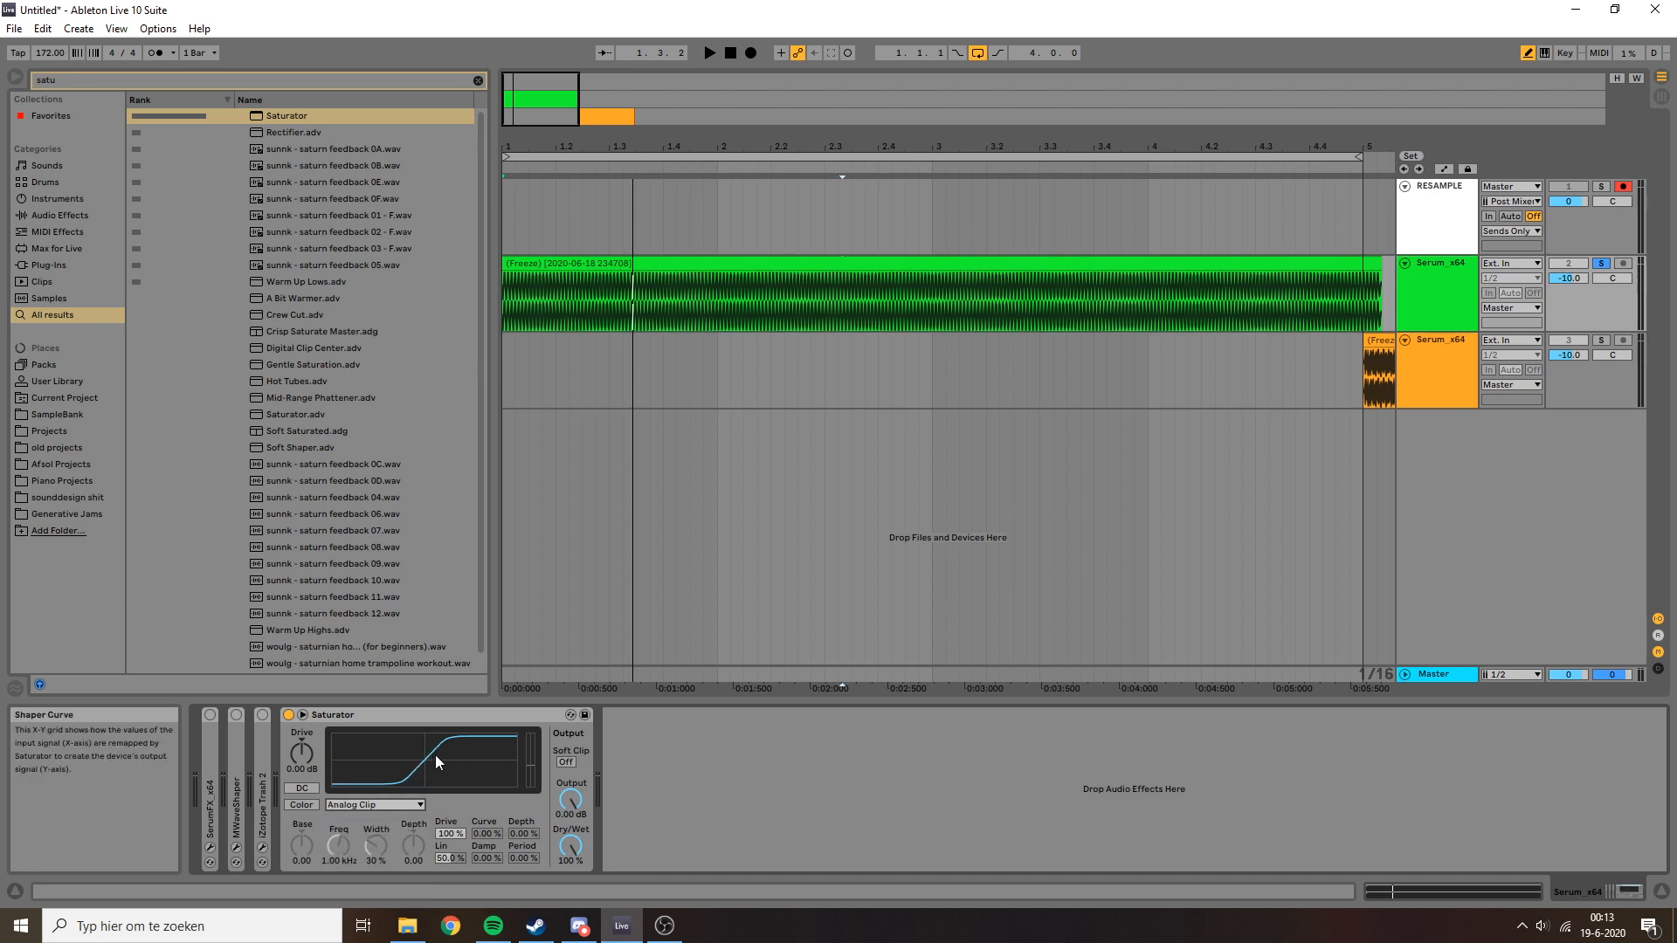
In MWaveShaper, try smoothing the first point, raise the lower point to 100% output near -45% input, and move the first point to about 42% output.
{"action": "left_click", "coordinate": [236, 847]}
{"action": "left_click_drag", "start_coordinate": [323, 343], "coordinate": [367, 337]}
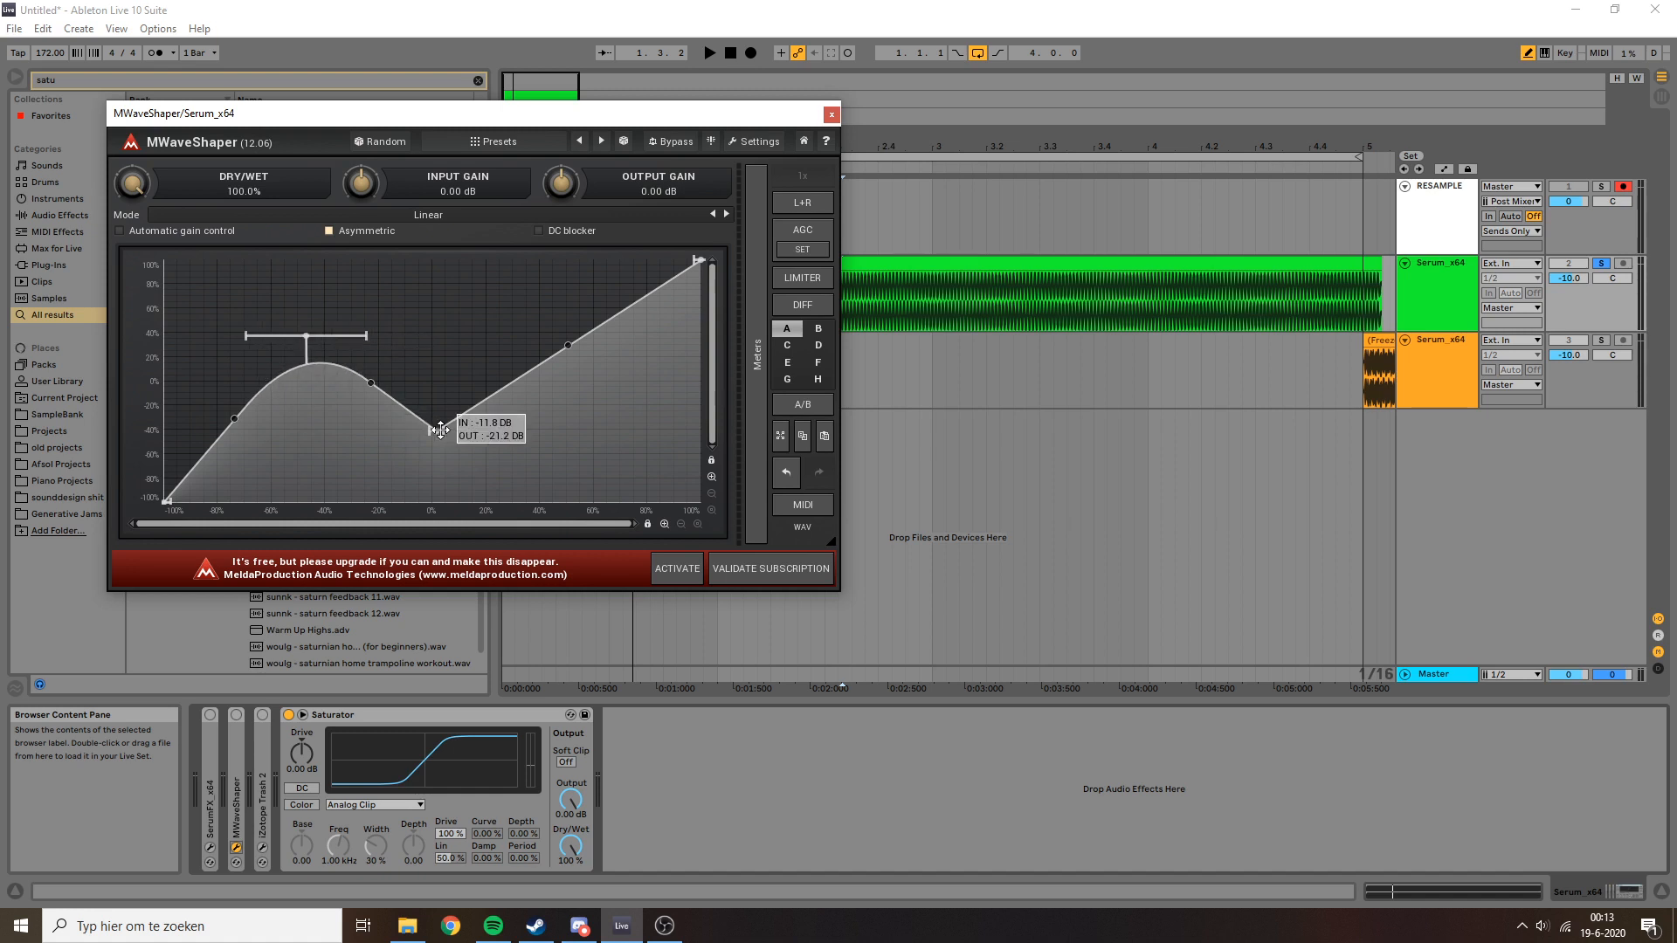
{"action": "left_click_drag", "start_coordinate": [441, 430], "coordinate": [311, 229]}
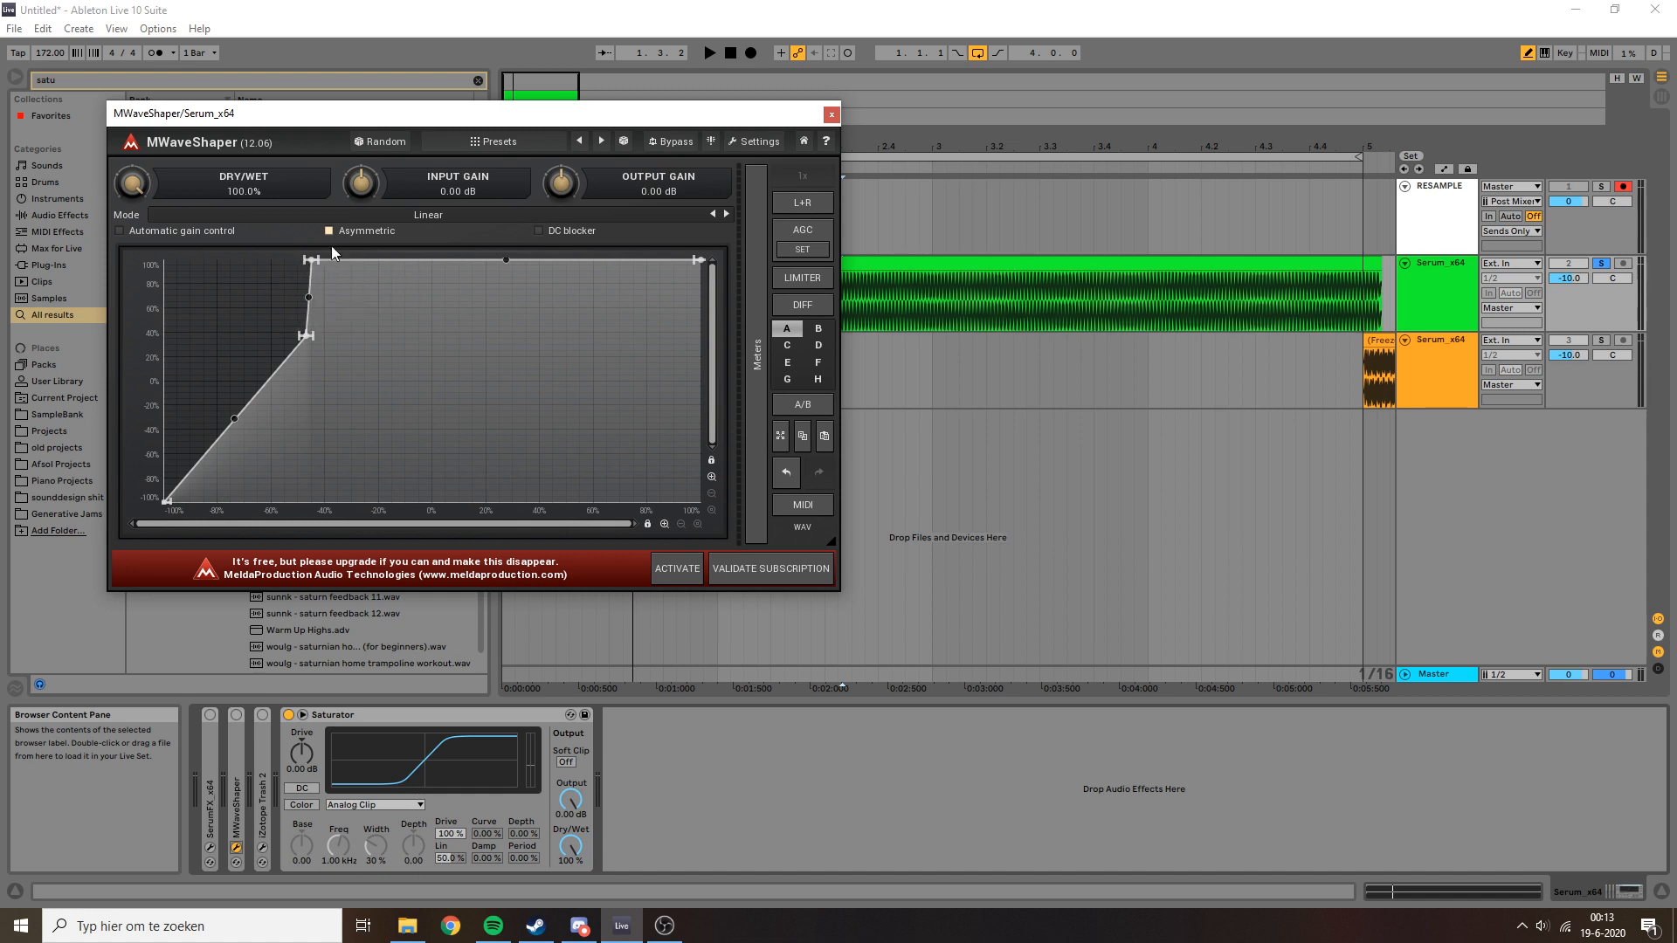
{"action": "left_click_drag", "start_coordinate": [306, 333], "coordinate": [293, 330]}
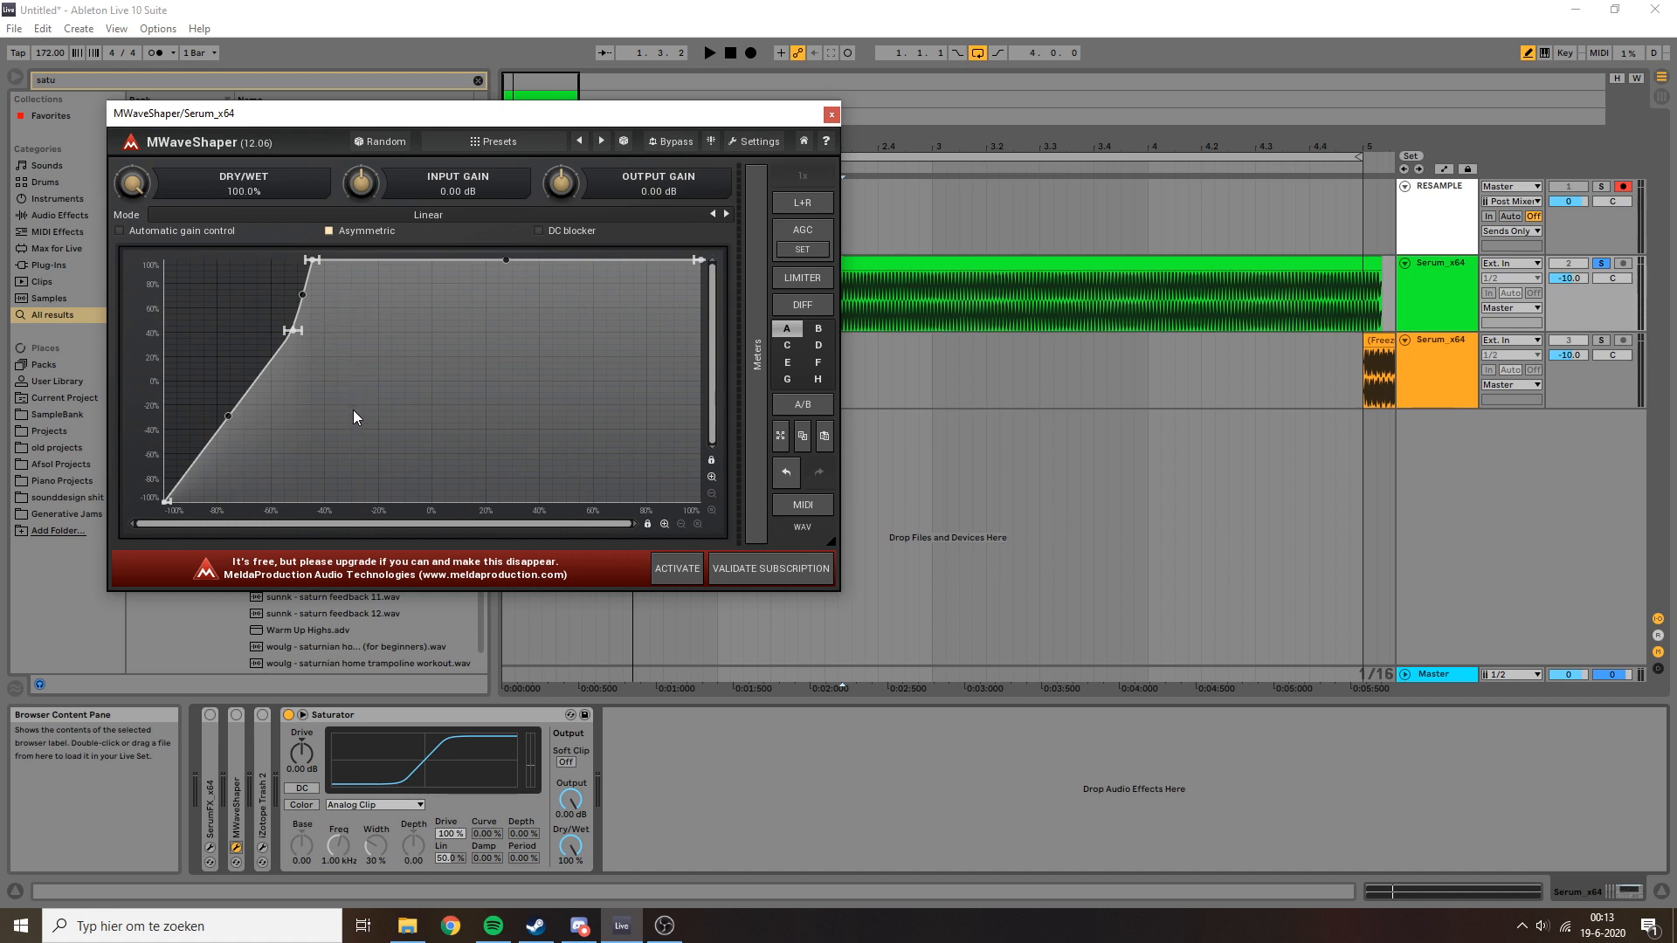
{"action": "left_click", "coordinate": [831, 115]}
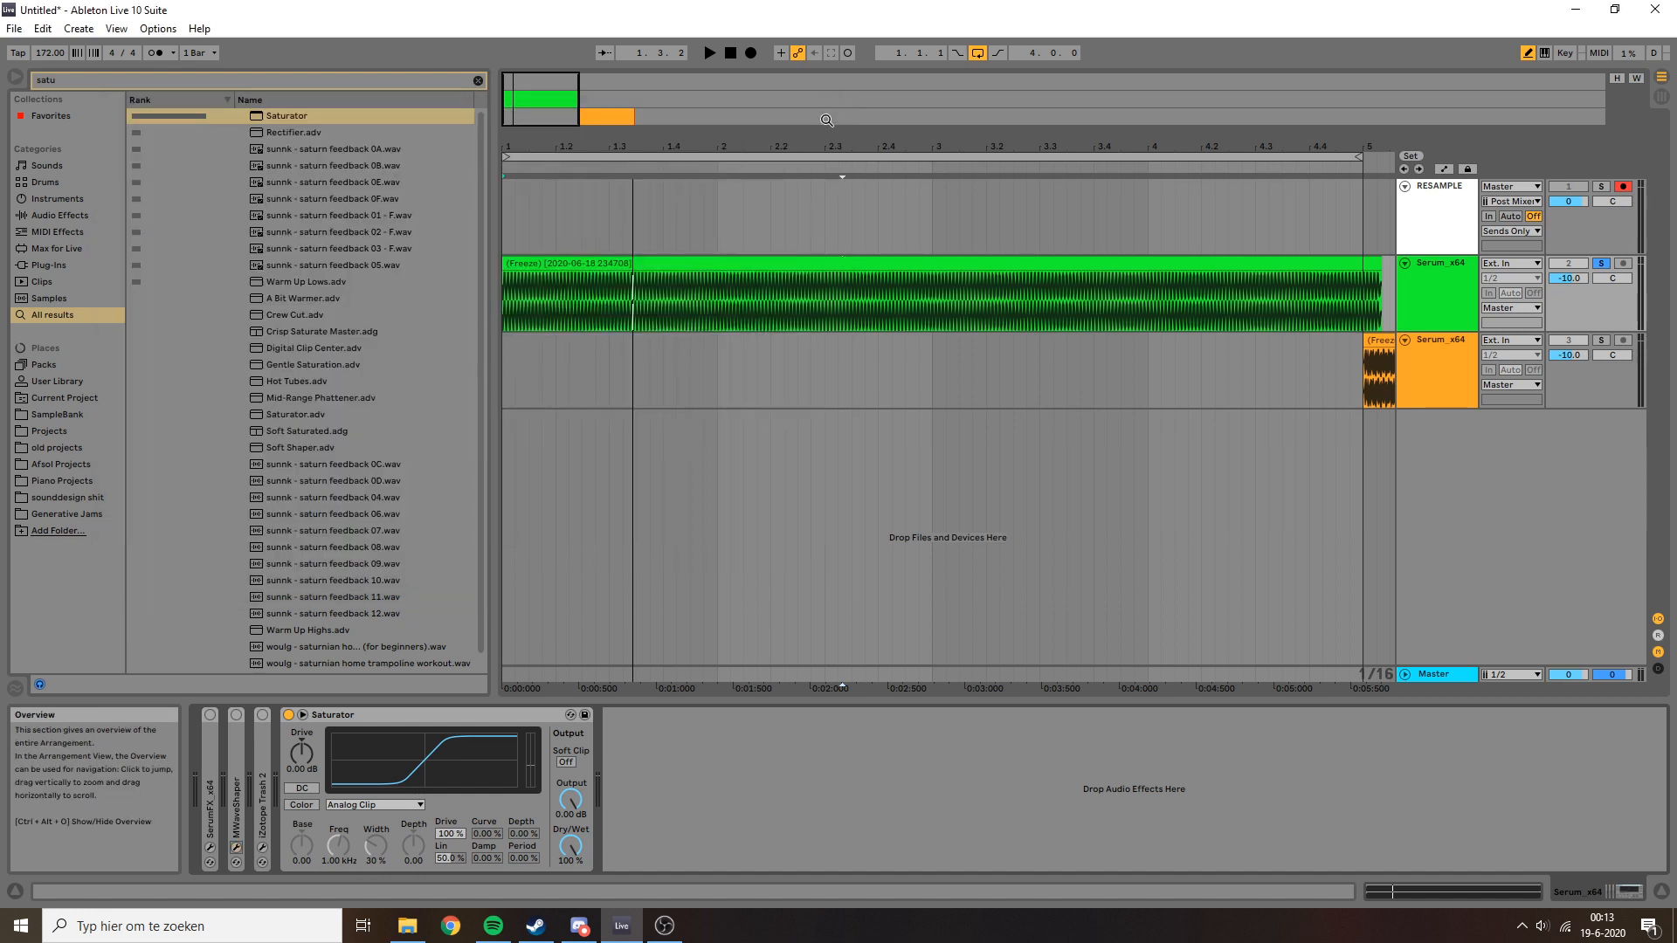
Switch Saturator's curve type to Soft Sine and on to Sinoid Fold.
{"action": "left_click", "coordinate": [384, 805]}
{"action": "left_click", "coordinate": [382, 828]}
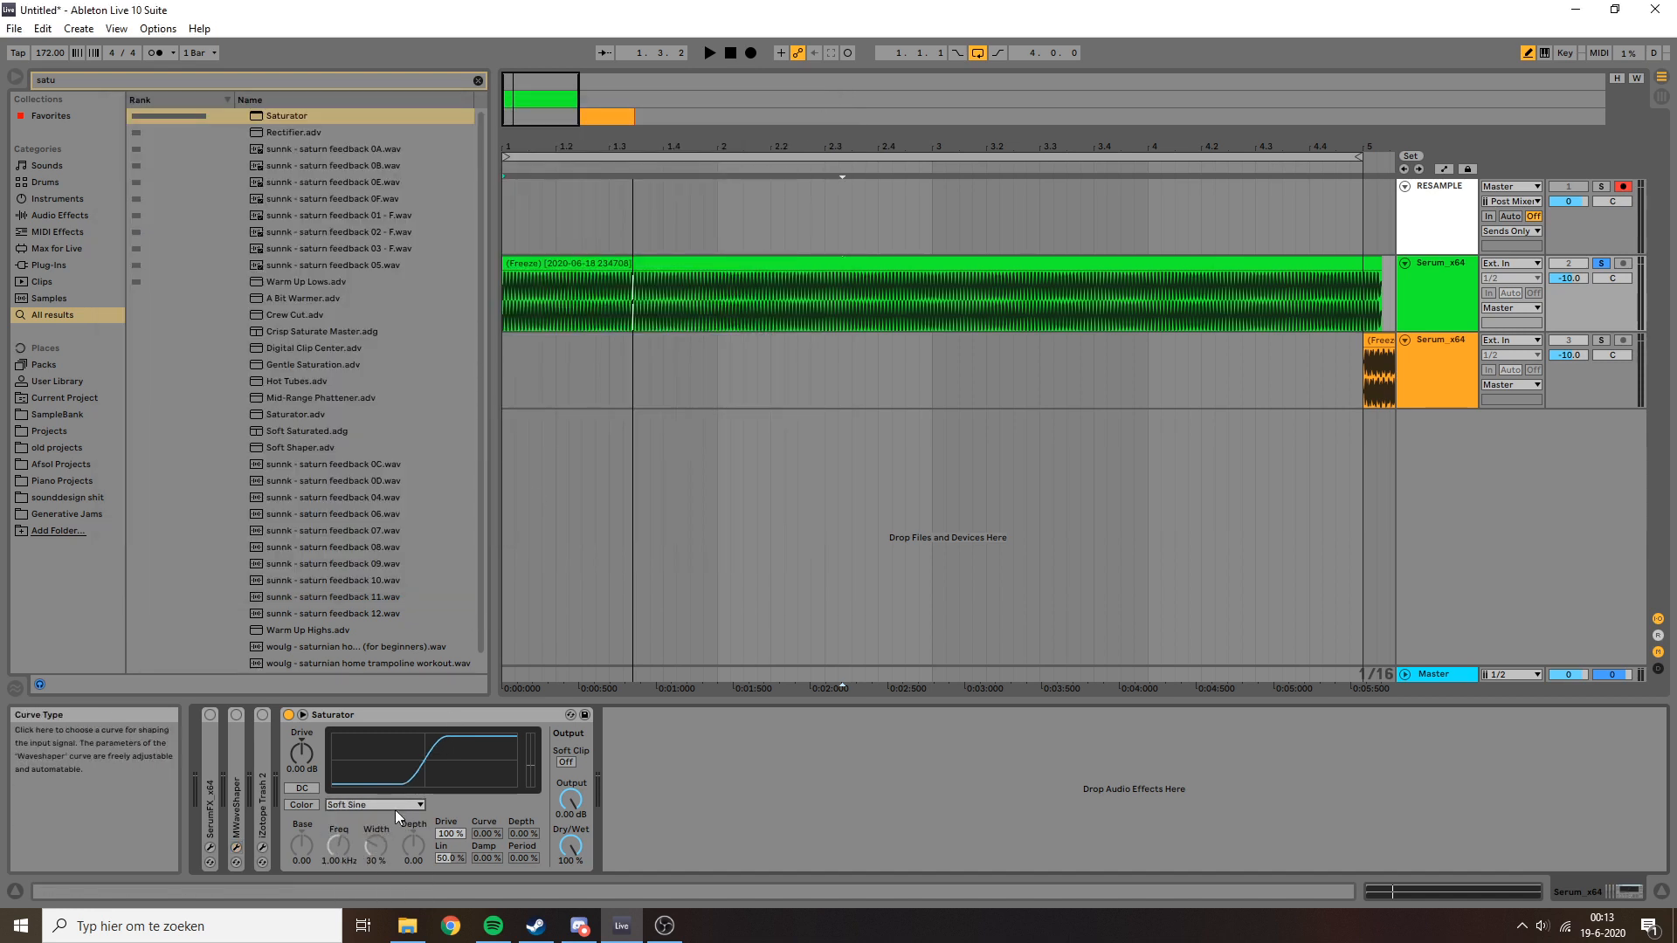
{"action": "left_click", "coordinate": [392, 808]}
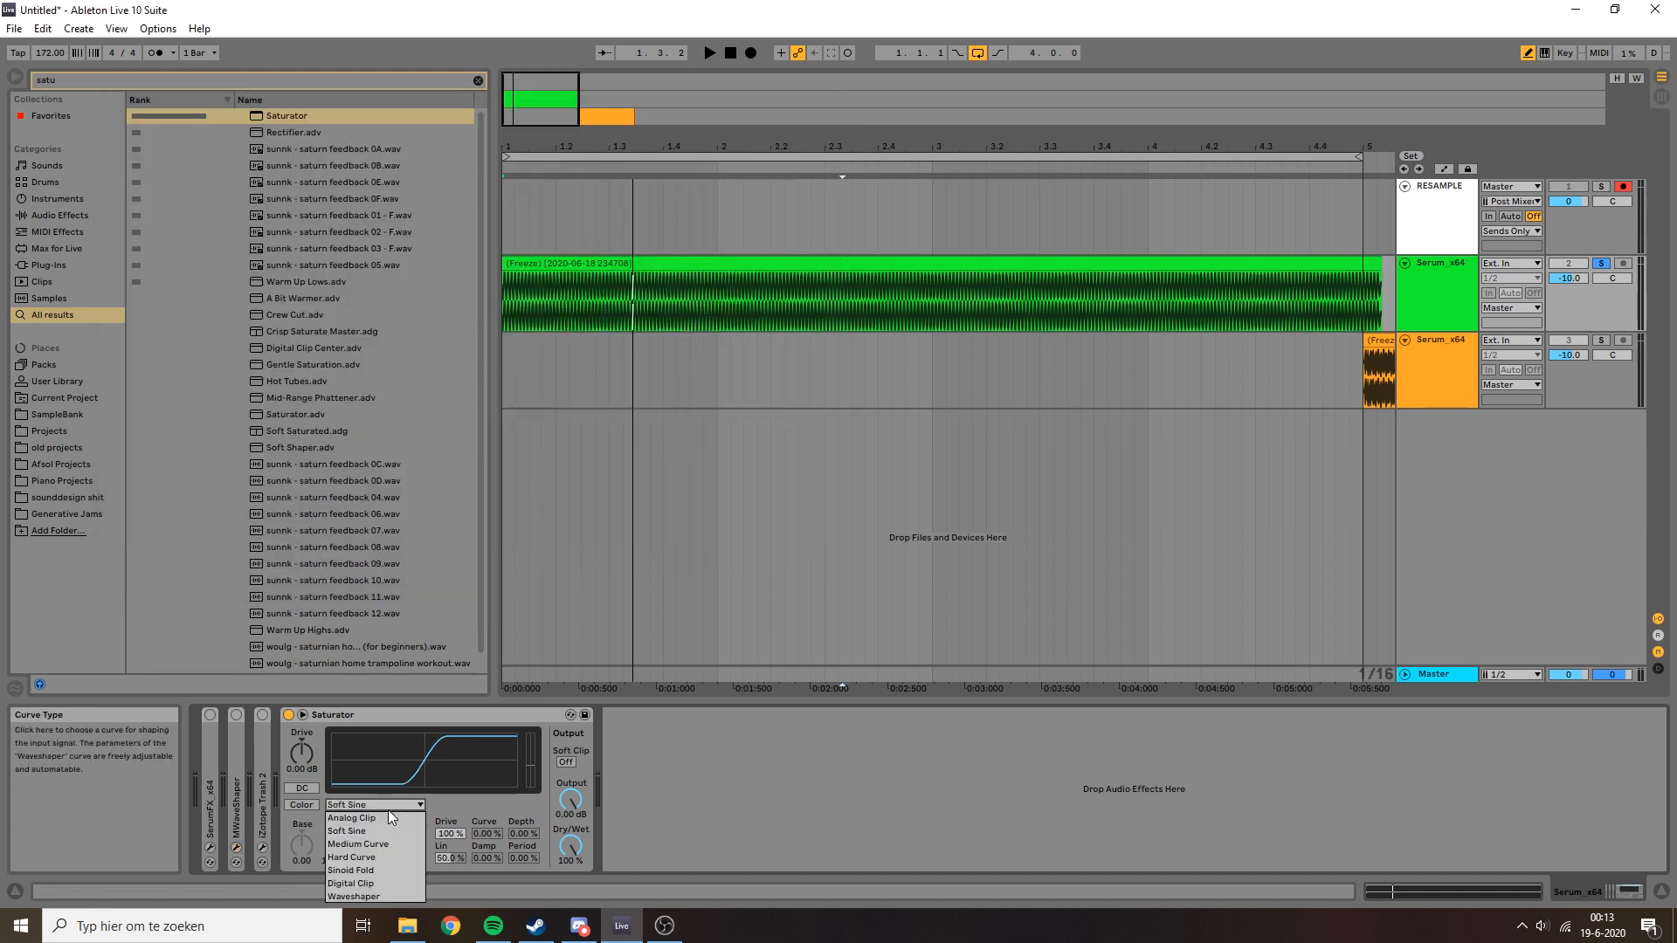
{"action": "left_click", "coordinate": [377, 873]}
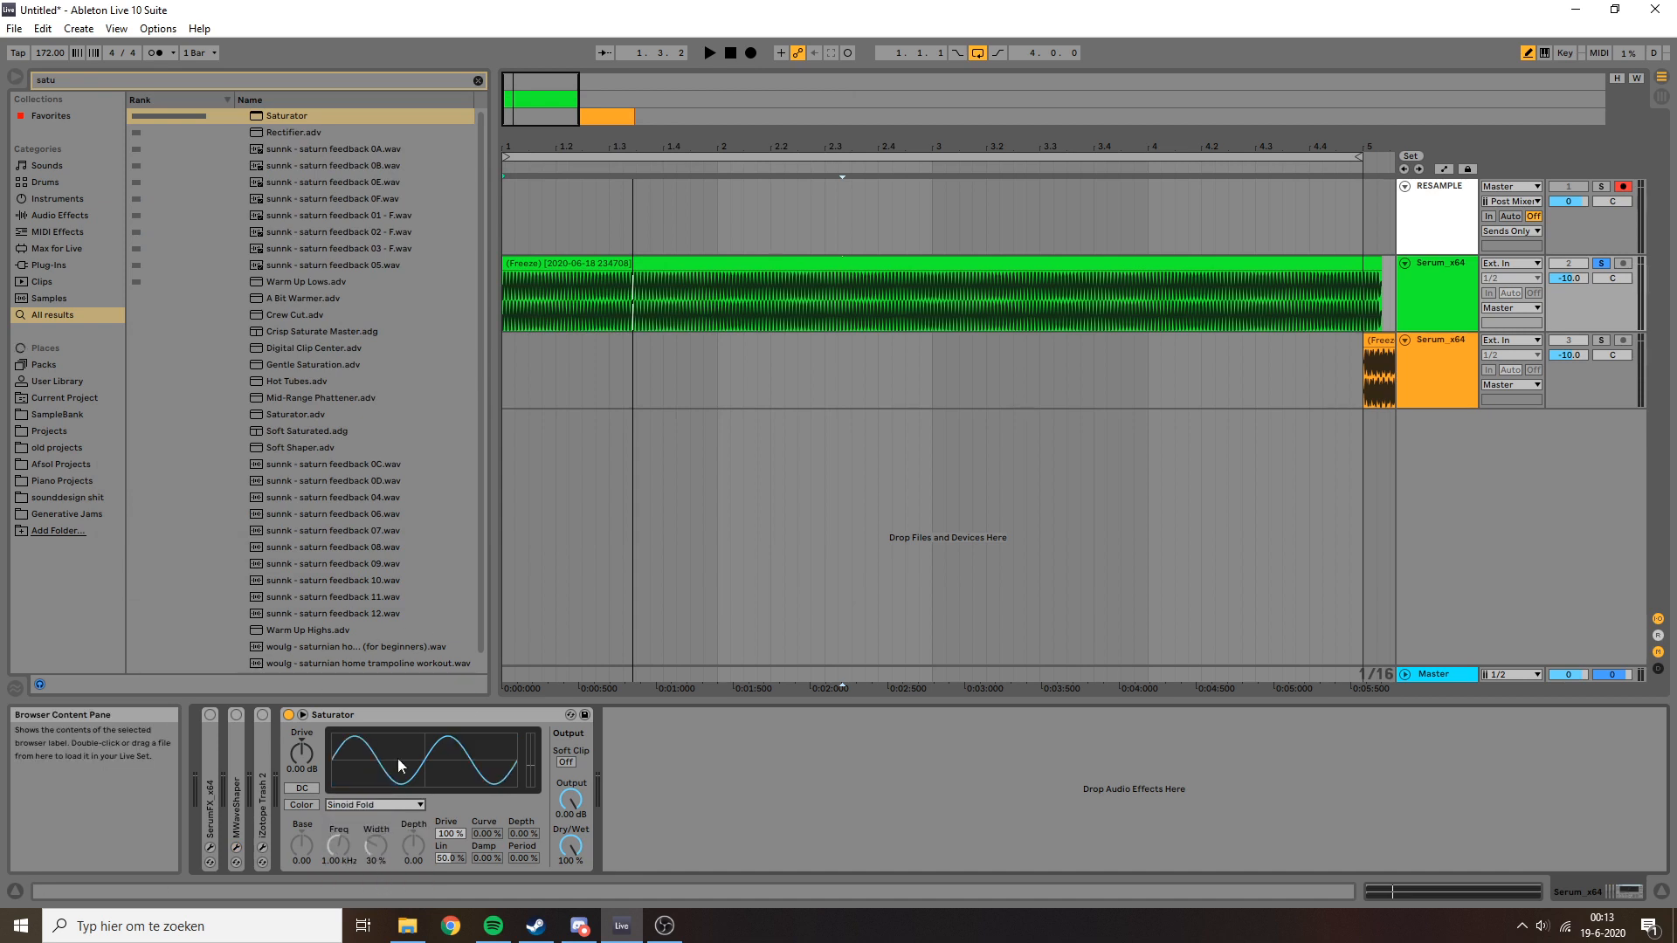
Audition the Sinoid Fold curve while sweeping Saturator's Drive up to 16.0 dB and back down to 5.71 dB.
{"action": "key", "text": "space"}
{"action": "left_click_drag", "start_coordinate": [302, 763], "coordinate": [302, 758]}
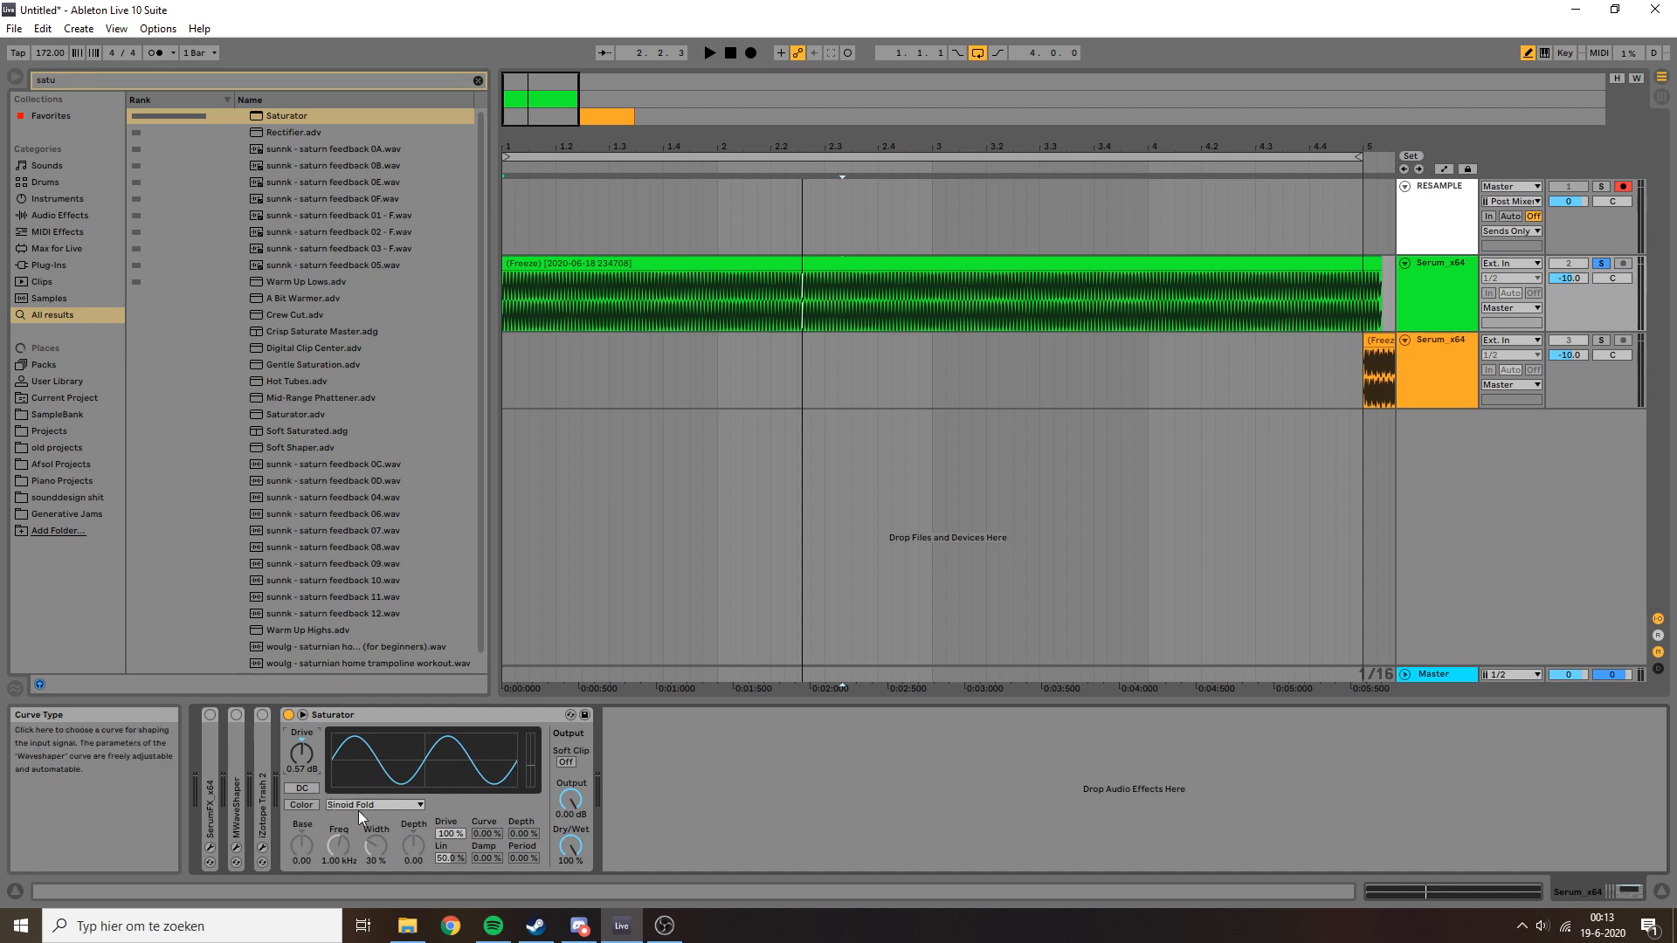
{"action": "key", "text": "space"}
{"action": "mouse_move", "coordinate": [302, 754]}
{"action": "left_mouse_down"}
{"action": "mouse_move", "coordinate": [302, 677]}
{"action": "mouse_move", "coordinate": [303, 766]}
{"action": "left_mouse_up"}
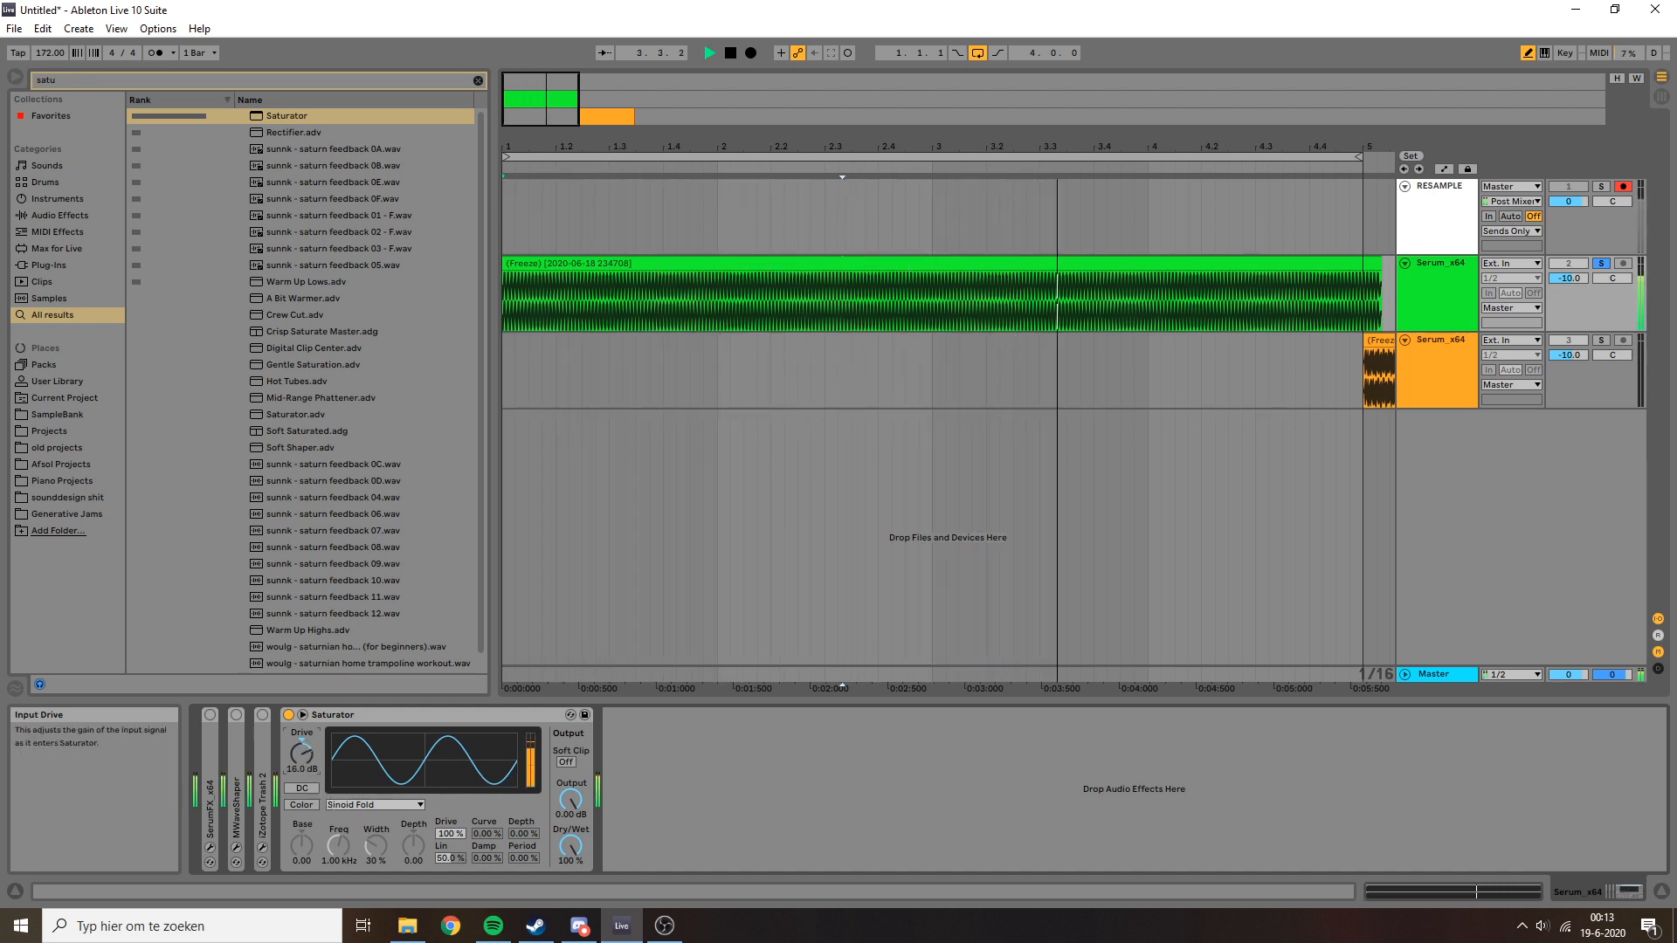
{"action": "key", "text": "space"}
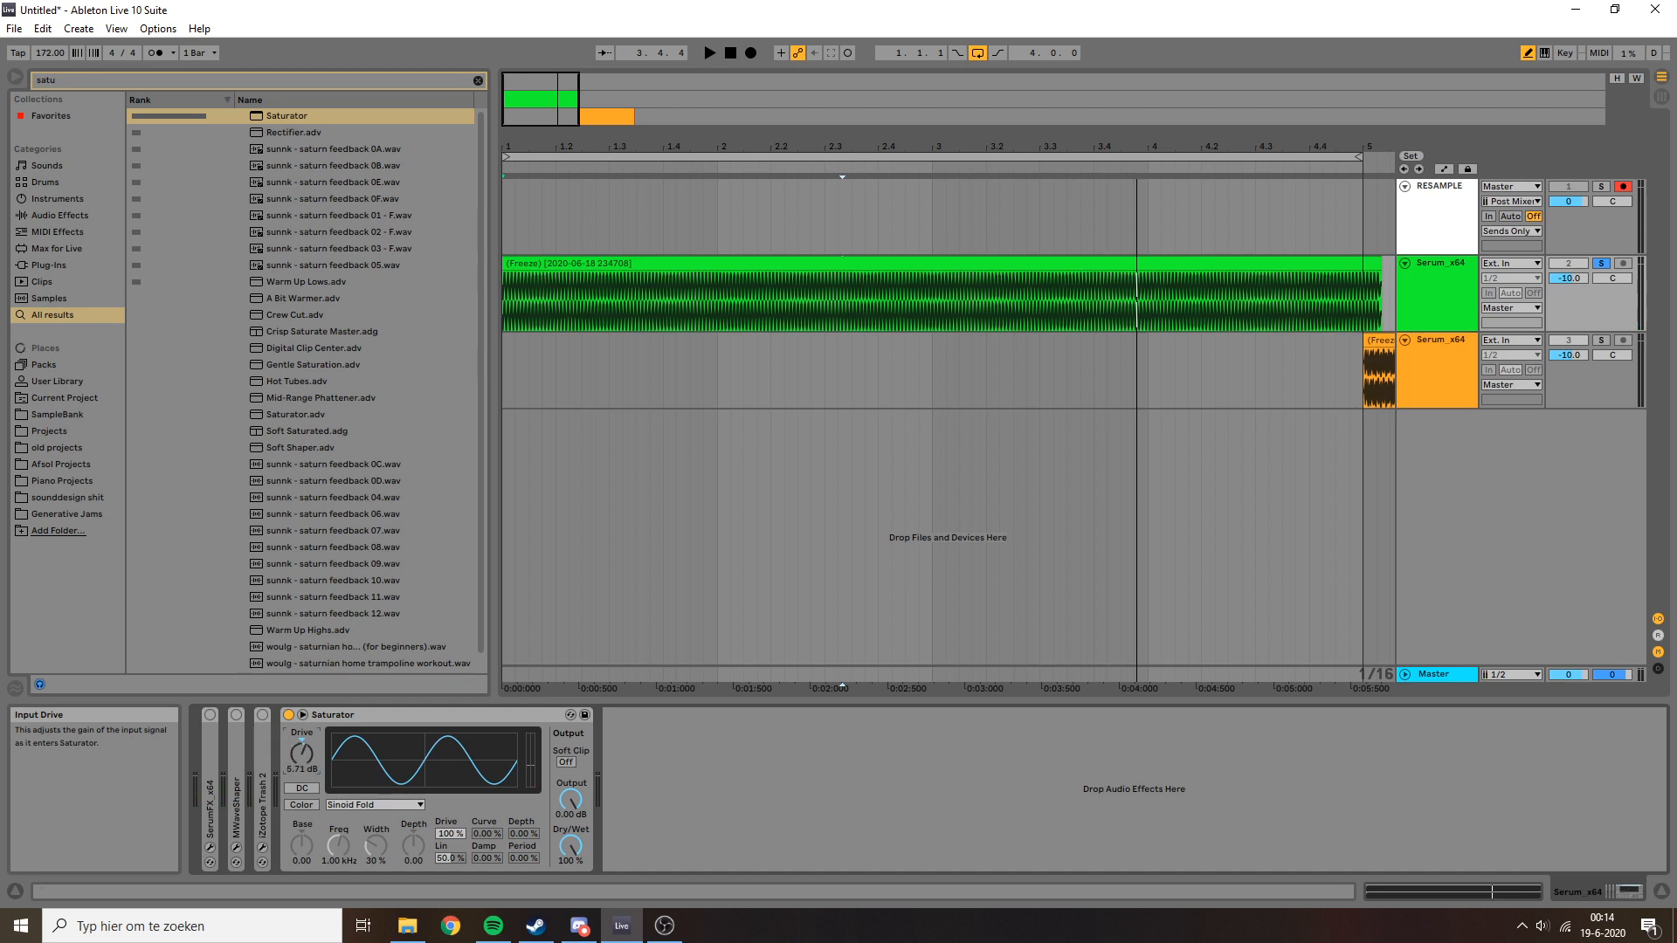
Play the clip while setting Saturator's Drive to 8.00 dB, and stop playback.
{"action": "key", "text": "space"}
{"action": "left_click_drag", "start_coordinate": [304, 756], "coordinate": [304, 736]}
{"action": "key", "text": "space"}
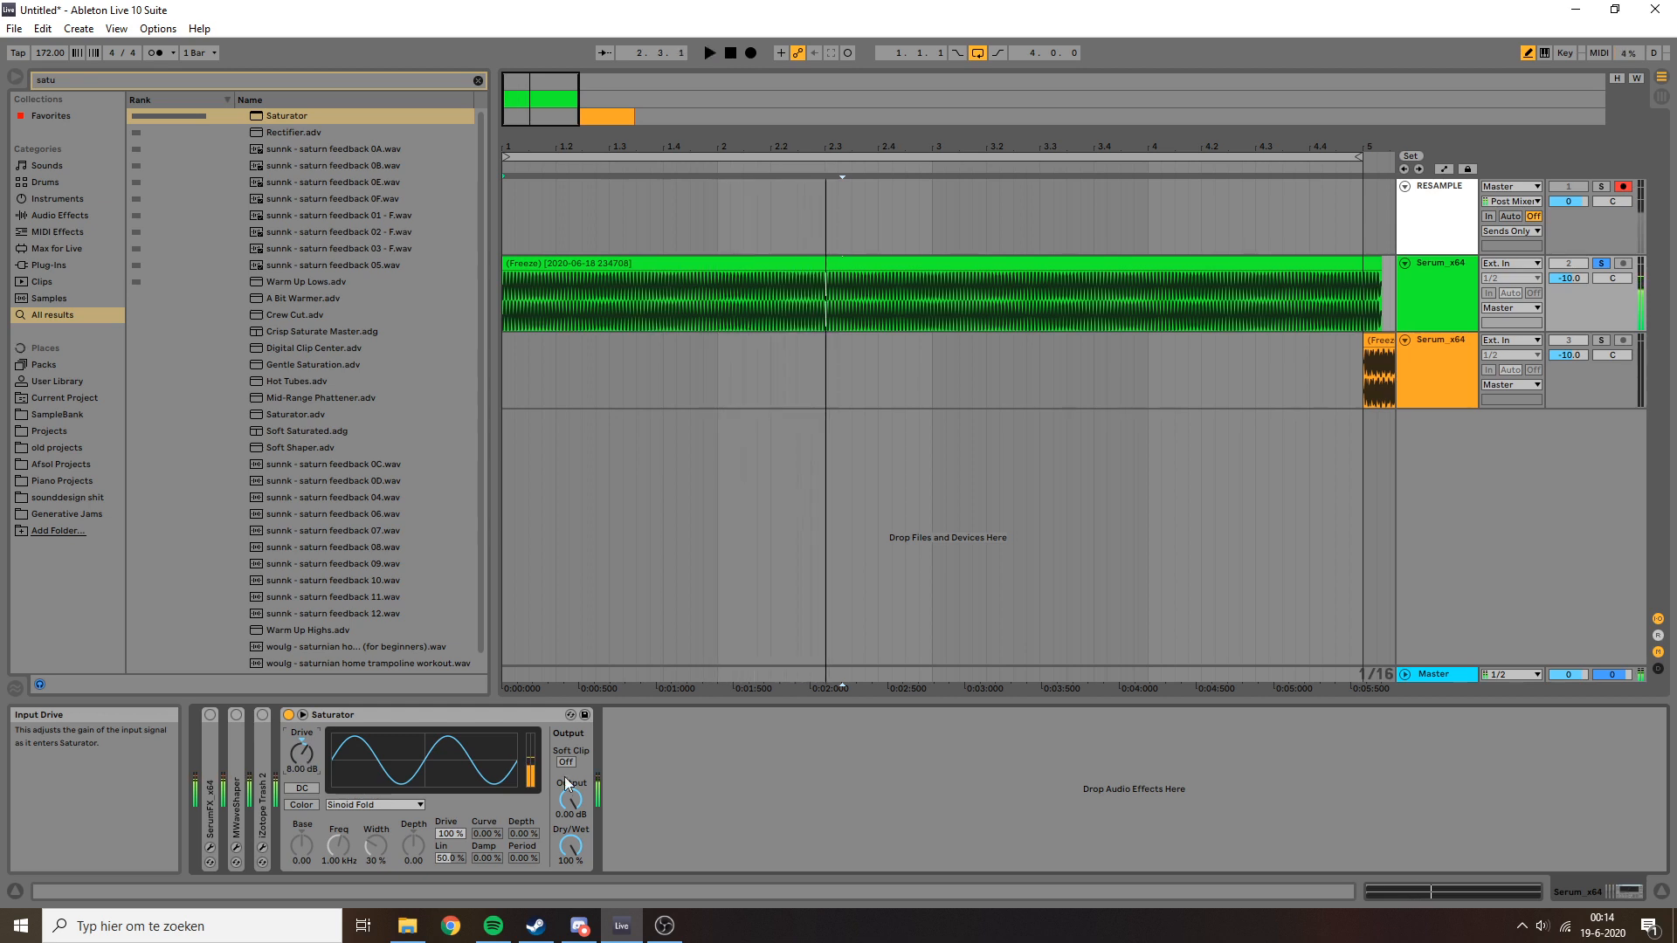
Open Dust Analyzer from the Master track, select the green Serum clip, and play it through Saturator.
{"action": "left_click", "coordinate": [1470, 672]}
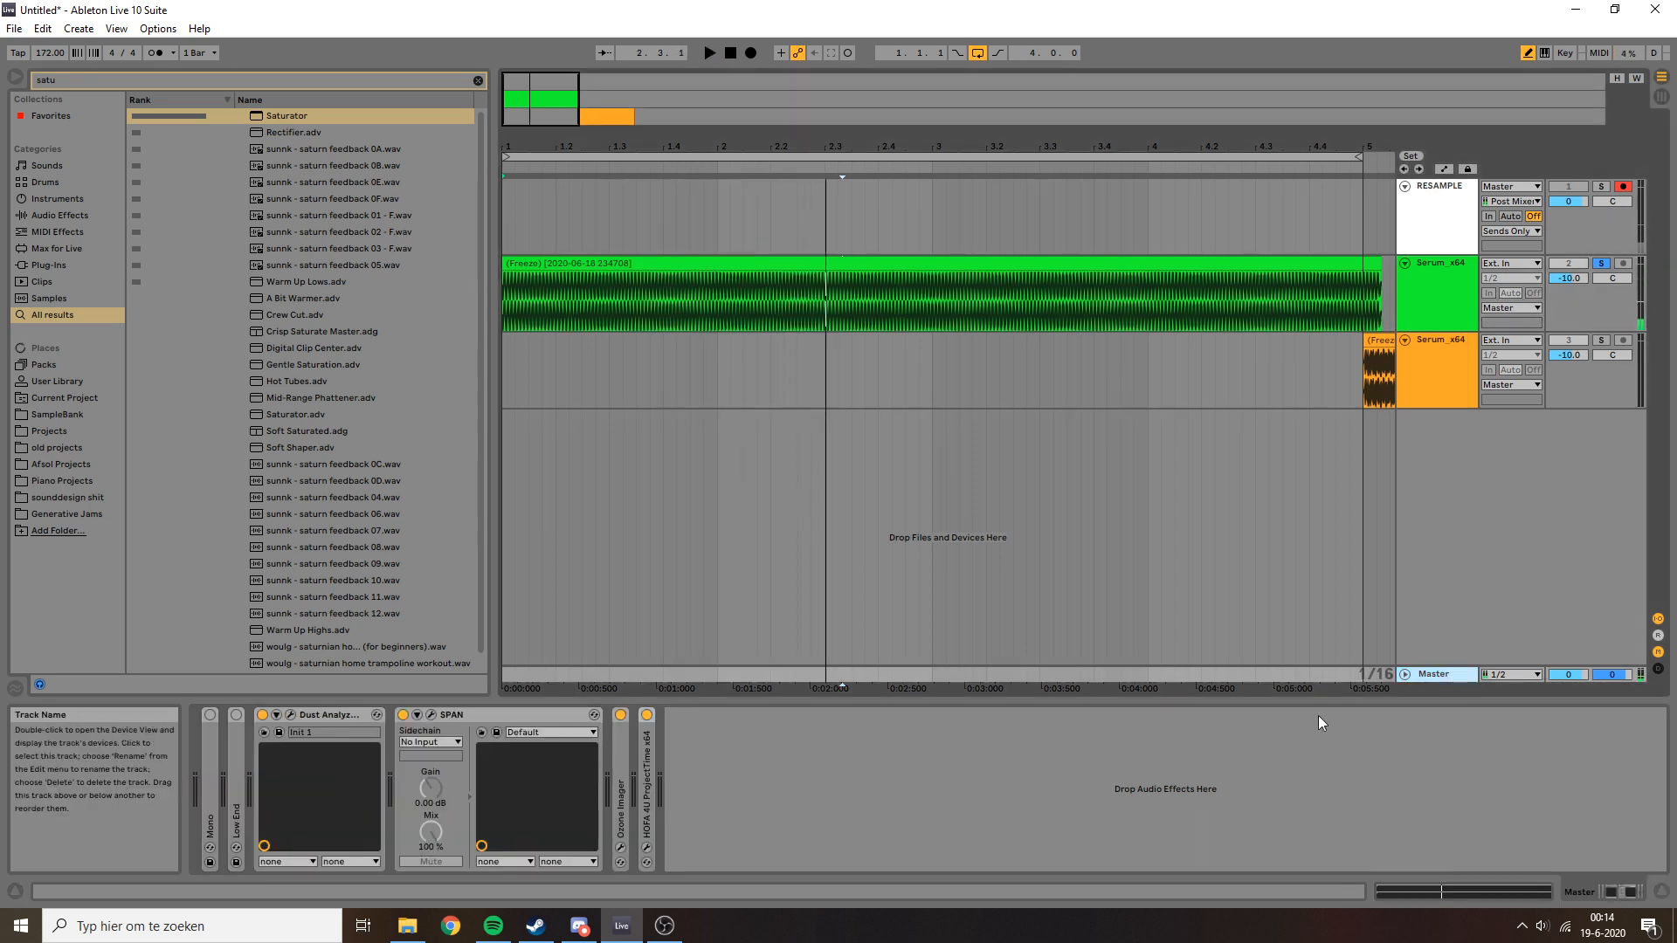
{"action": "left_click", "coordinate": [291, 714]}
{"action": "left_click", "coordinate": [652, 261]}
{"action": "key", "text": "space"}
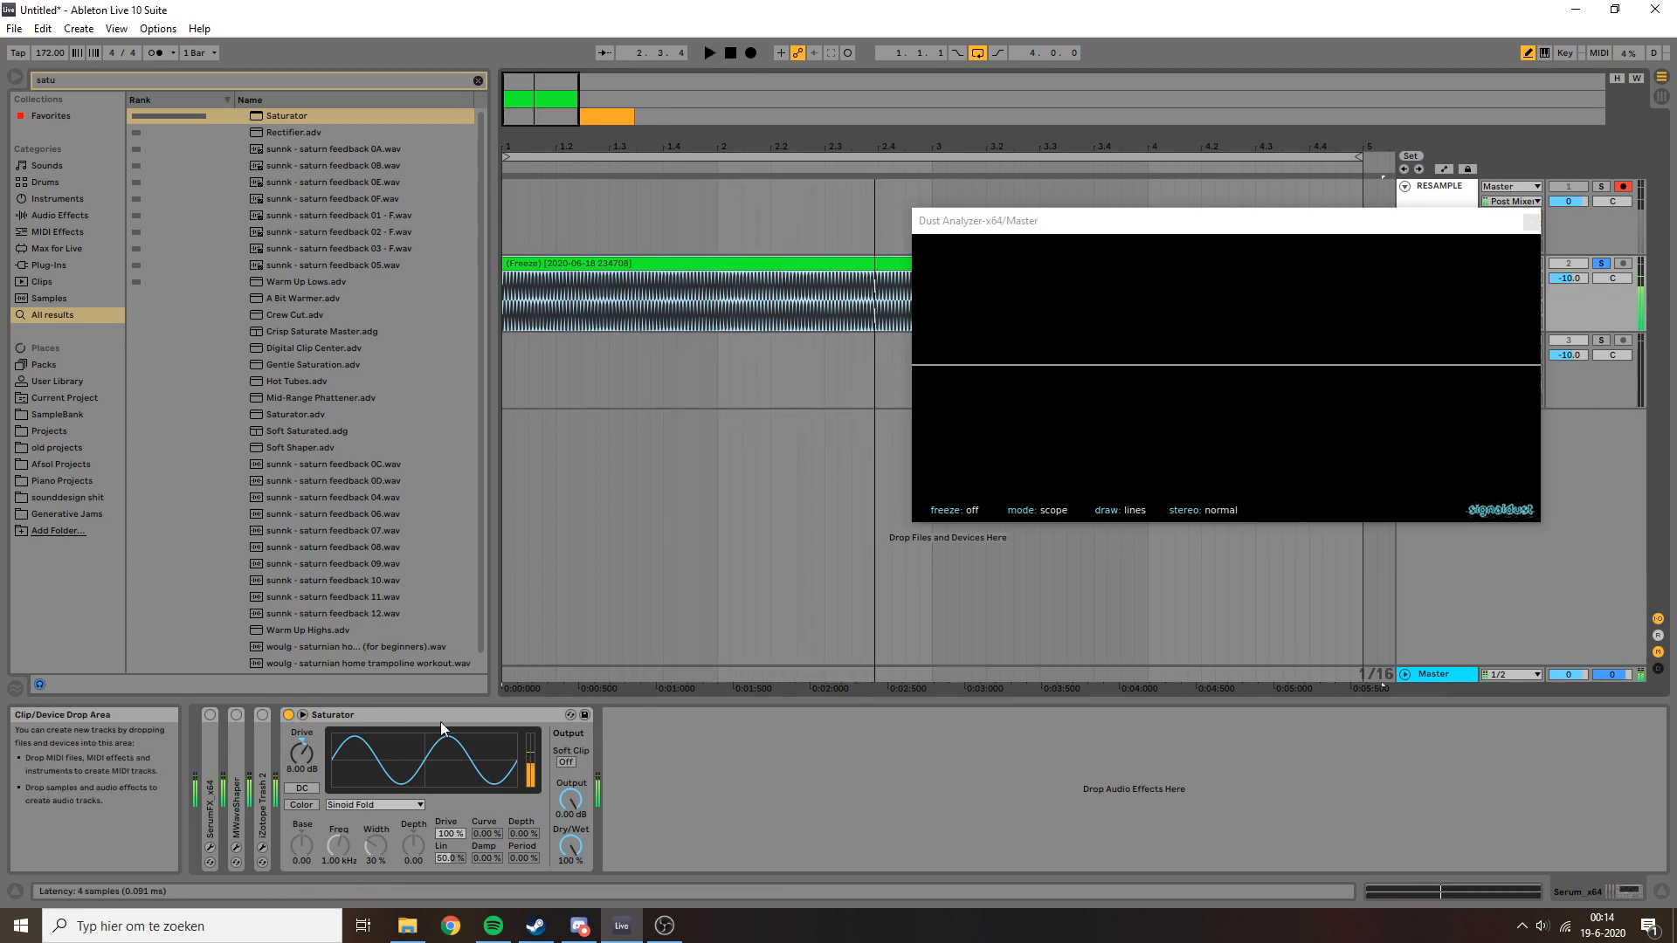
Turn off Saturator, and open SerumFX on the green Serum track with its window moved to the upper area.
{"action": "left_click", "coordinate": [288, 714]}
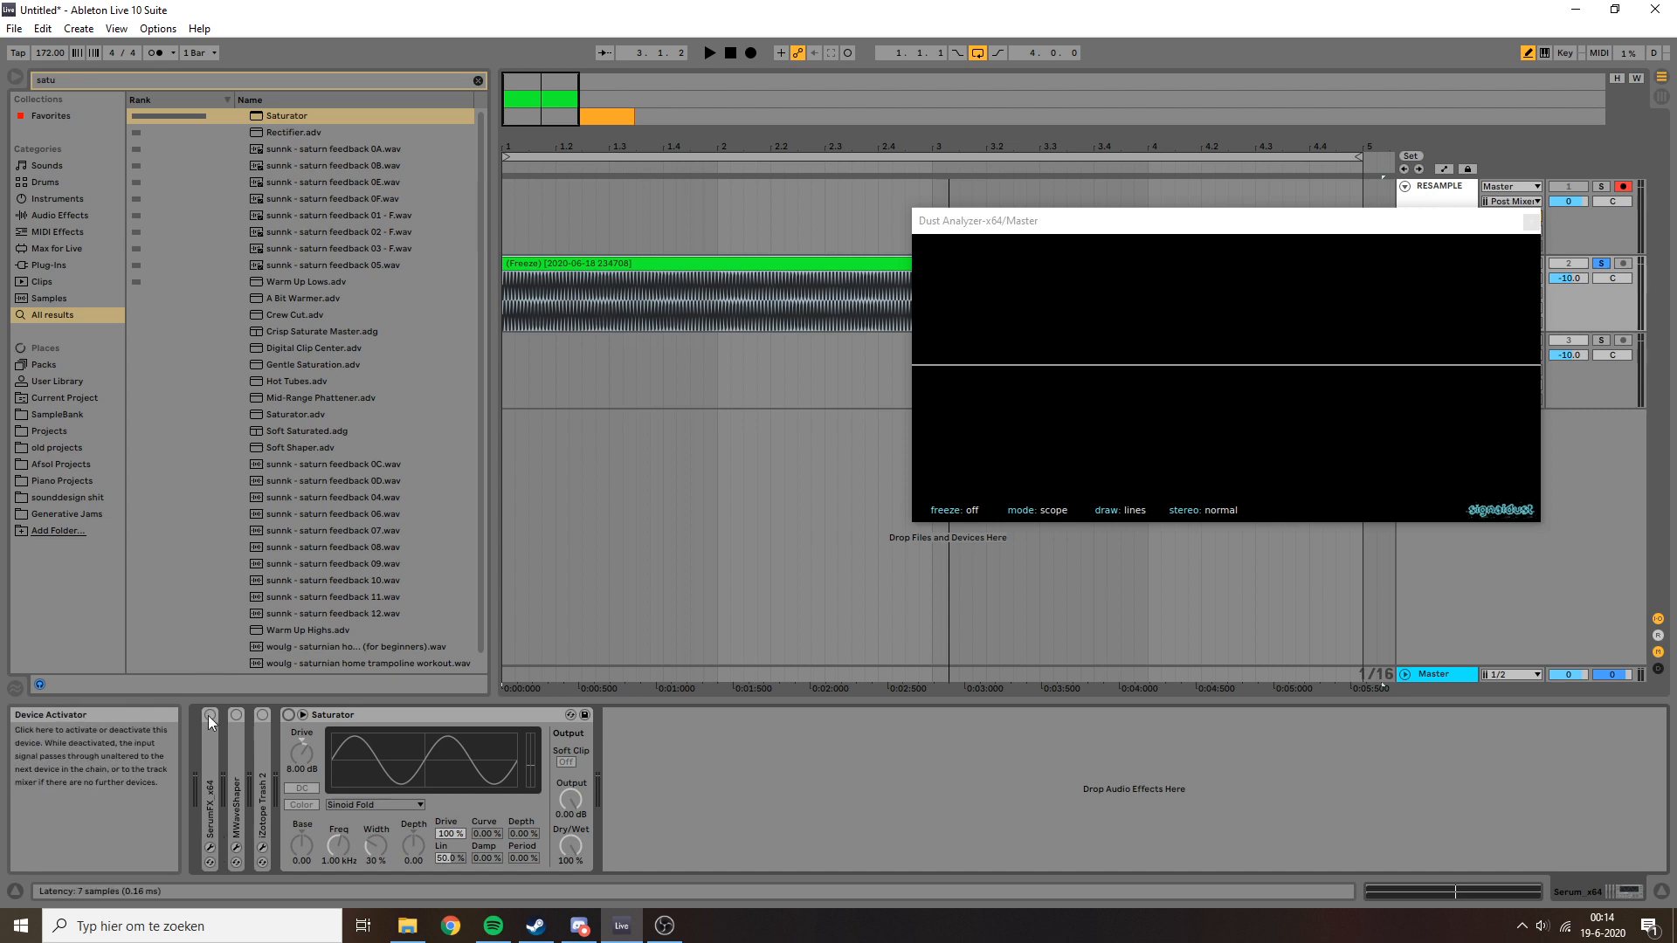
{"action": "left_click", "coordinate": [210, 847]}
{"action": "left_click_drag", "start_coordinate": [691, 185], "coordinate": [616, 151]}
Set SerumFX's distortion type to Tube with Drive at 6%.
{"action": "left_click", "coordinate": [594, 257]}
{"action": "left_click", "coordinate": [592, 278]}
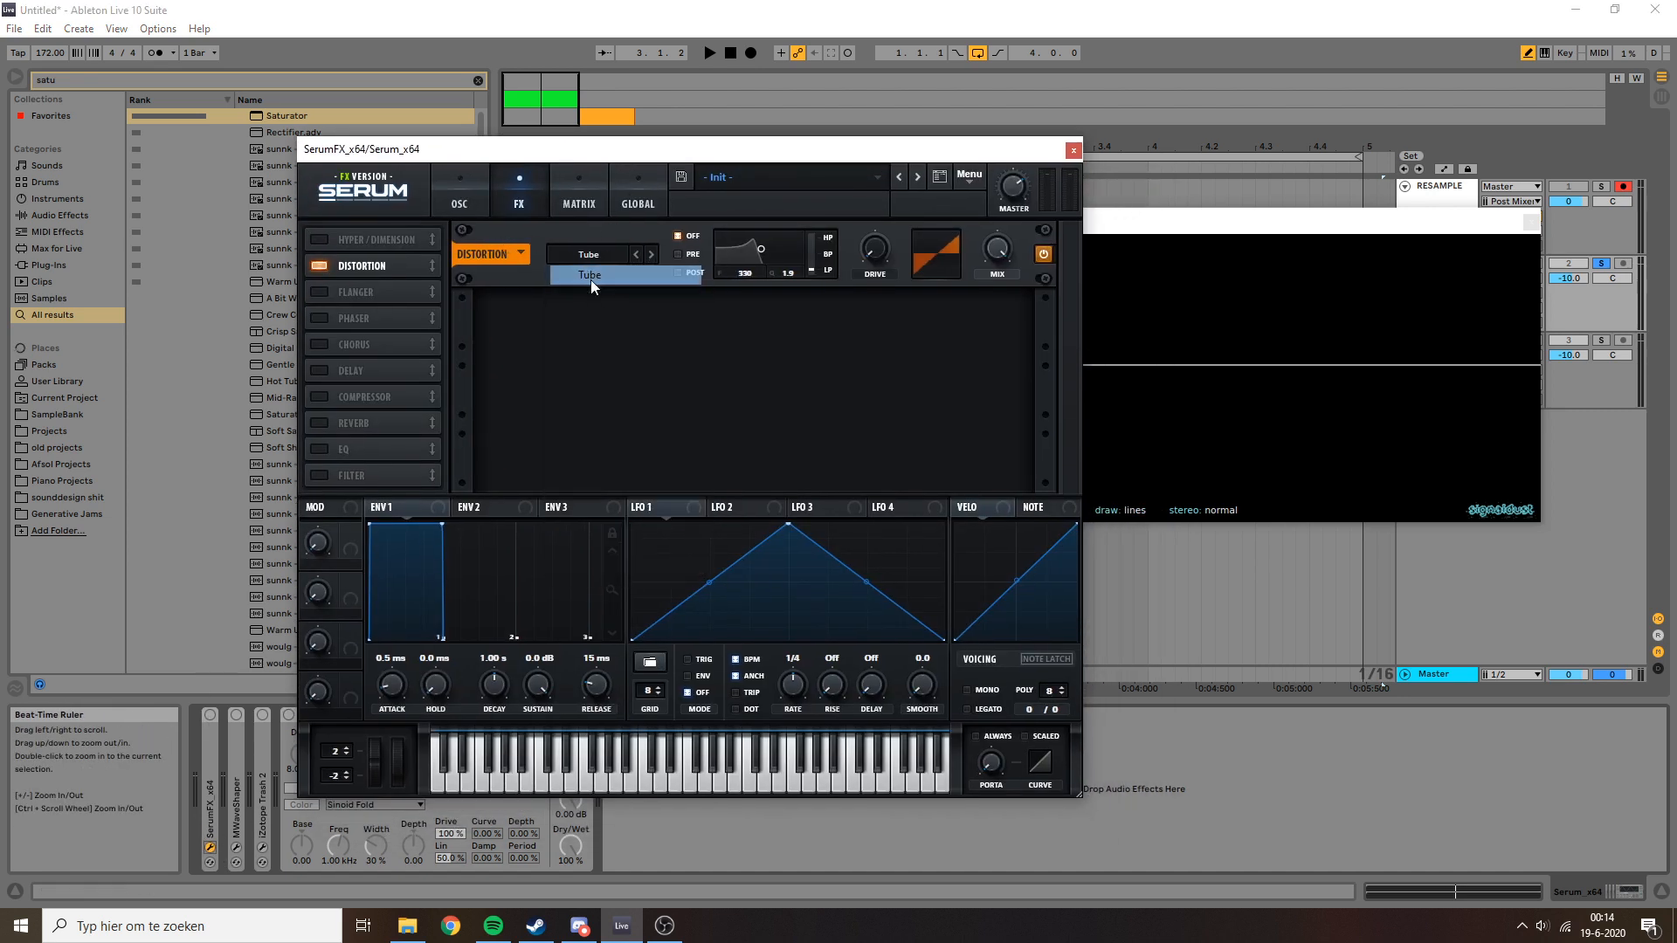
{"action": "mouse_move", "coordinate": [874, 257]}
{"action": "left_mouse_down"}
{"action": "mouse_move", "coordinate": [883, 94]}
{"action": "mouse_move", "coordinate": [884, 271]}
{"action": "left_mouse_up"}
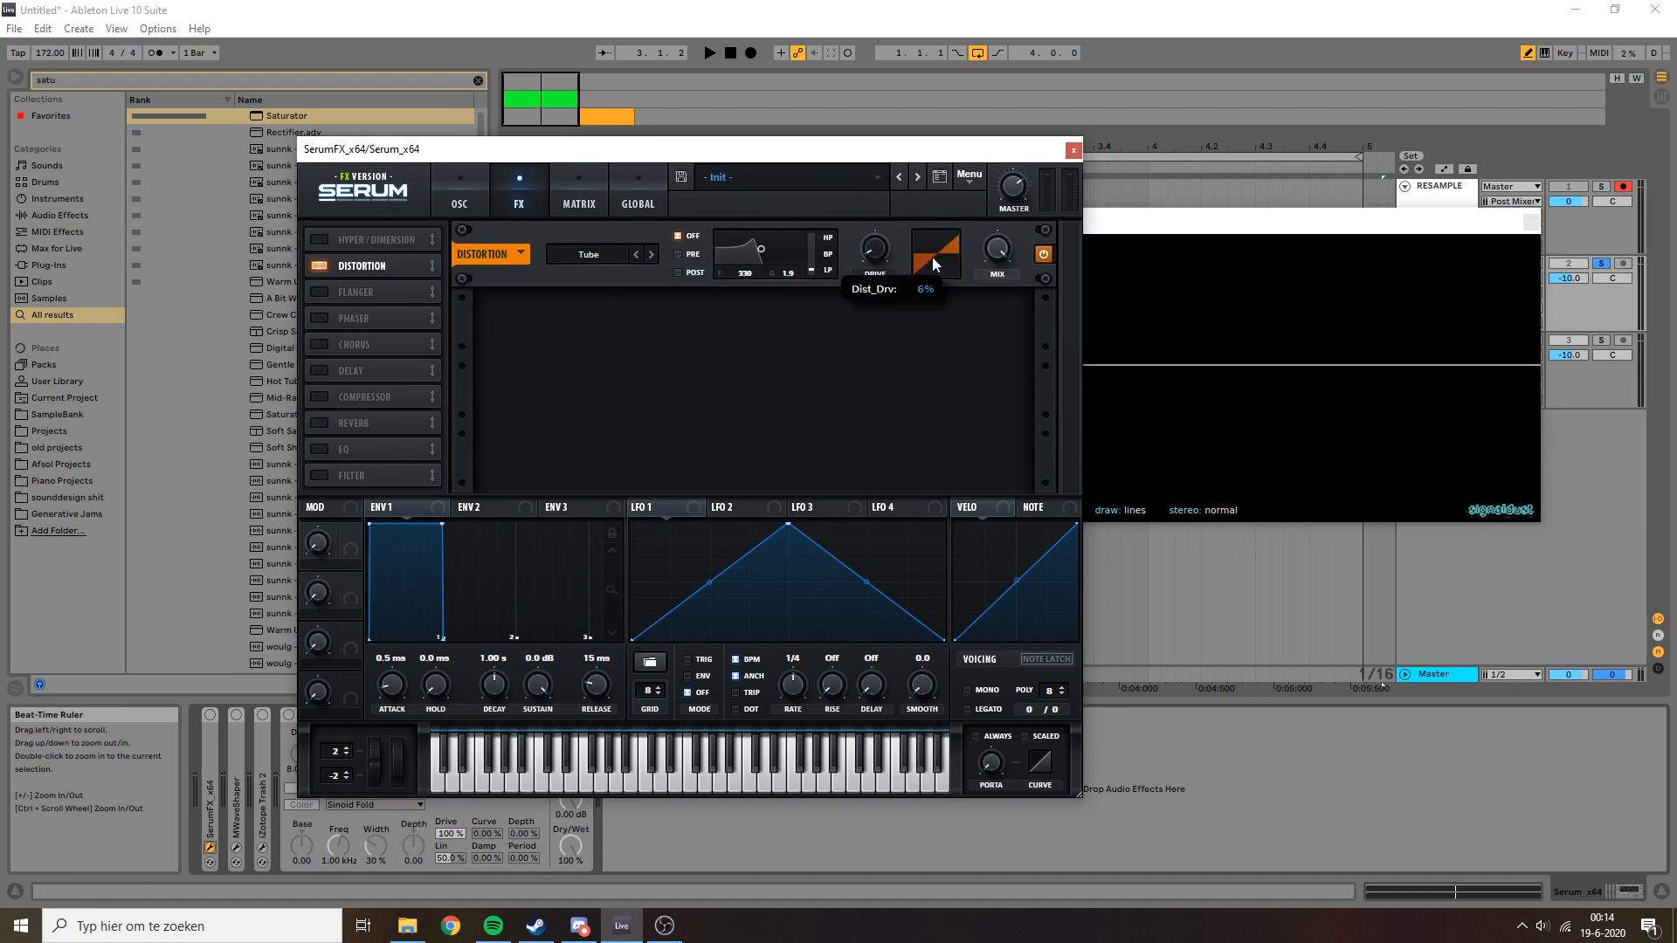
Close the SerumFX window, move Dust Analyzer aside, and close it as well.
{"action": "left_click", "coordinate": [1073, 151]}
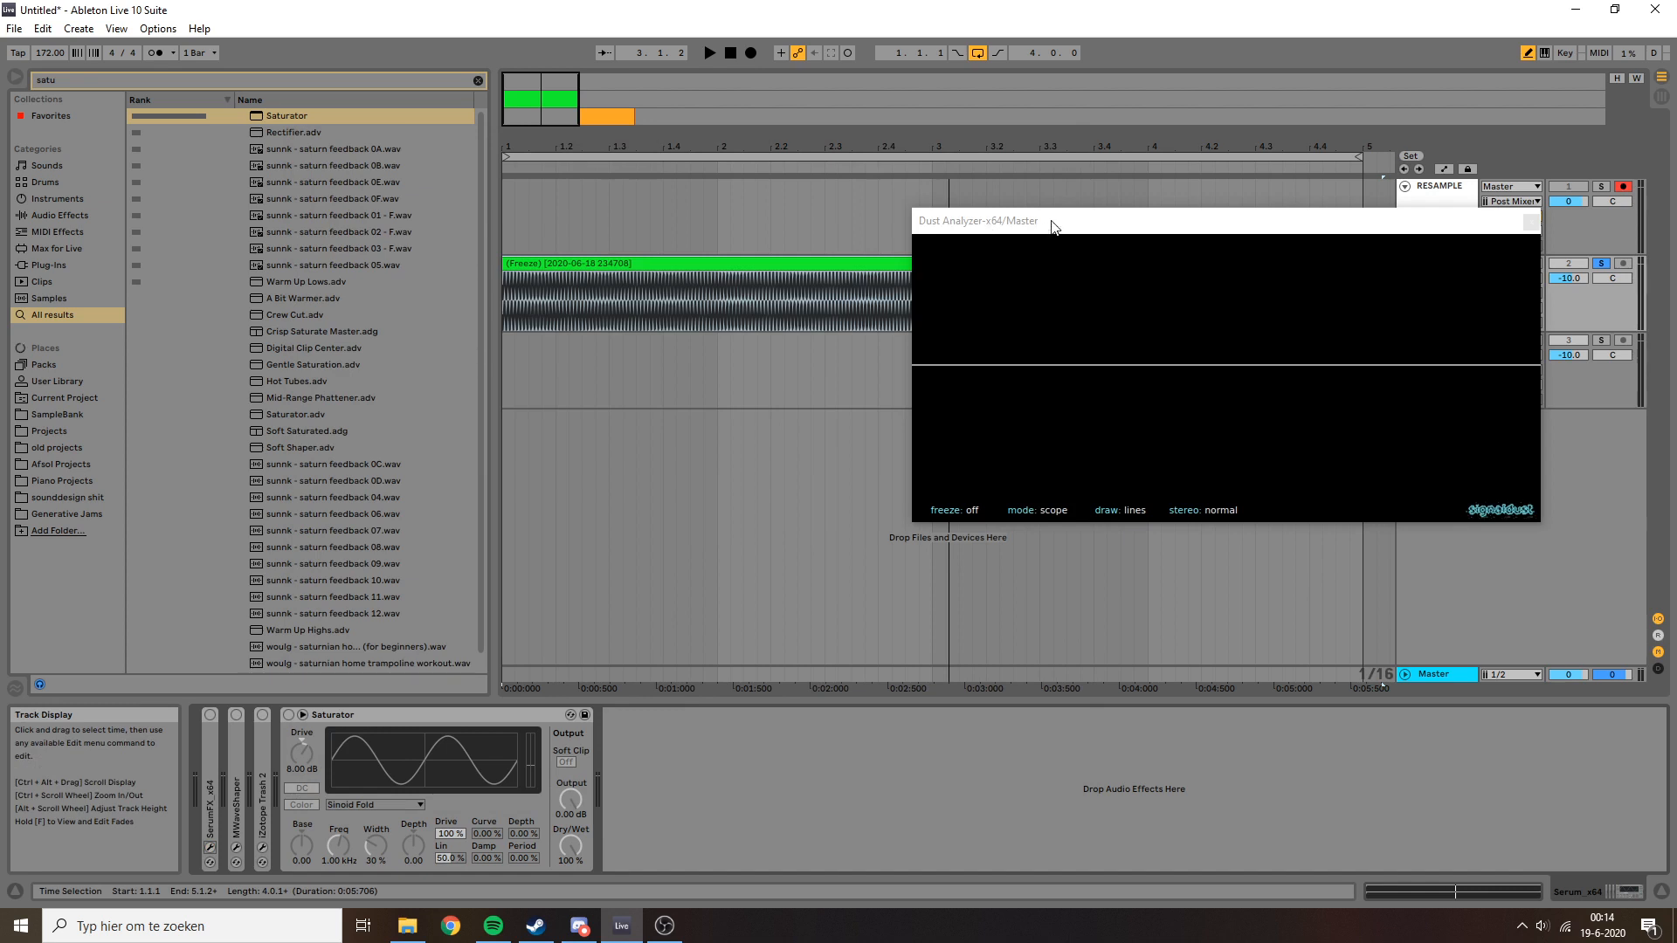
{"action": "left_click_drag", "start_coordinate": [1052, 226], "coordinate": [276, 180]}
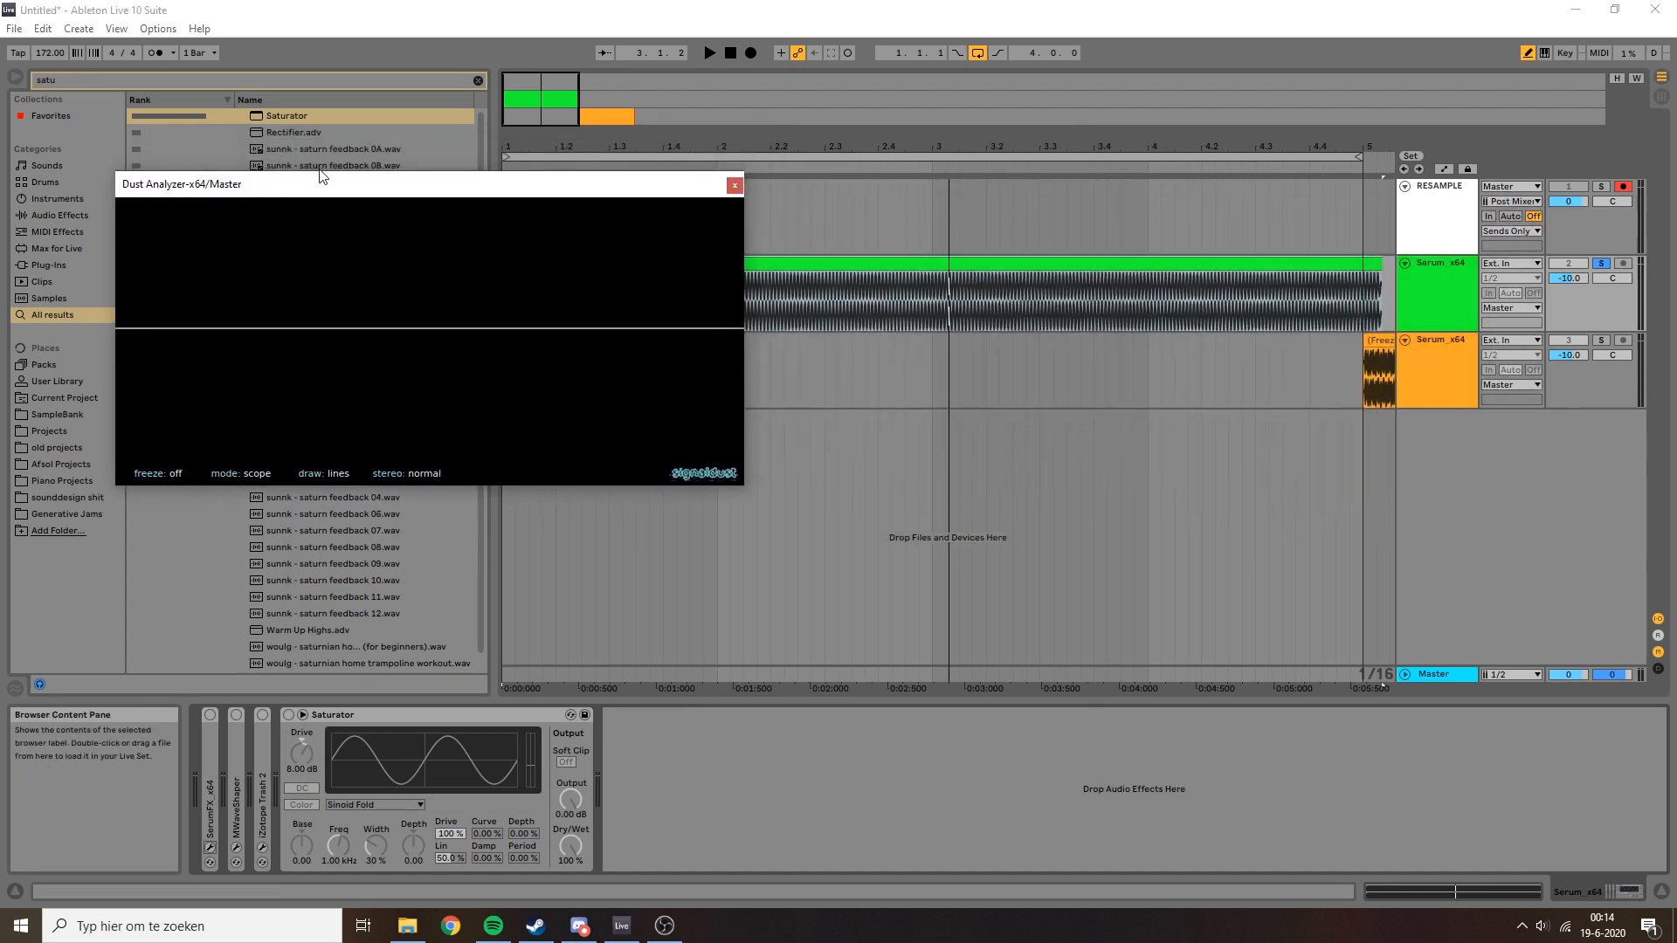
{"action": "double_click", "coordinate": [553, 102]}
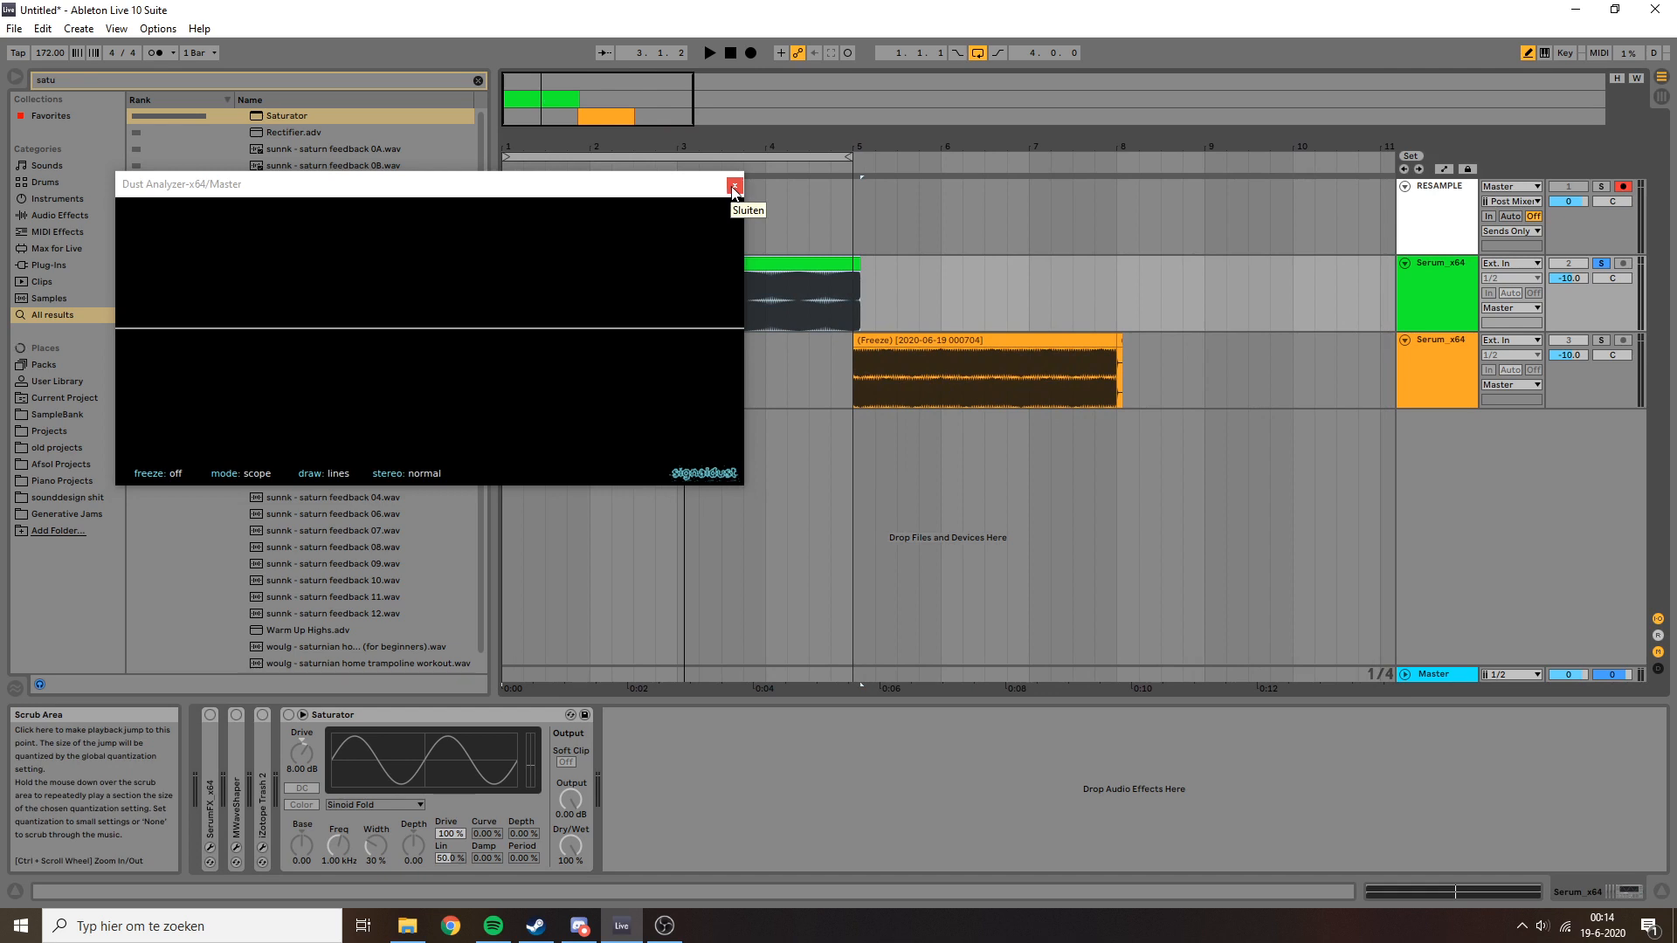
{"action": "left_click", "coordinate": [733, 188]}
Select the long clip on the orange Serum track and solo that track.
{"action": "left_click_drag", "start_coordinate": [602, 100], "coordinate": [603, 136]}
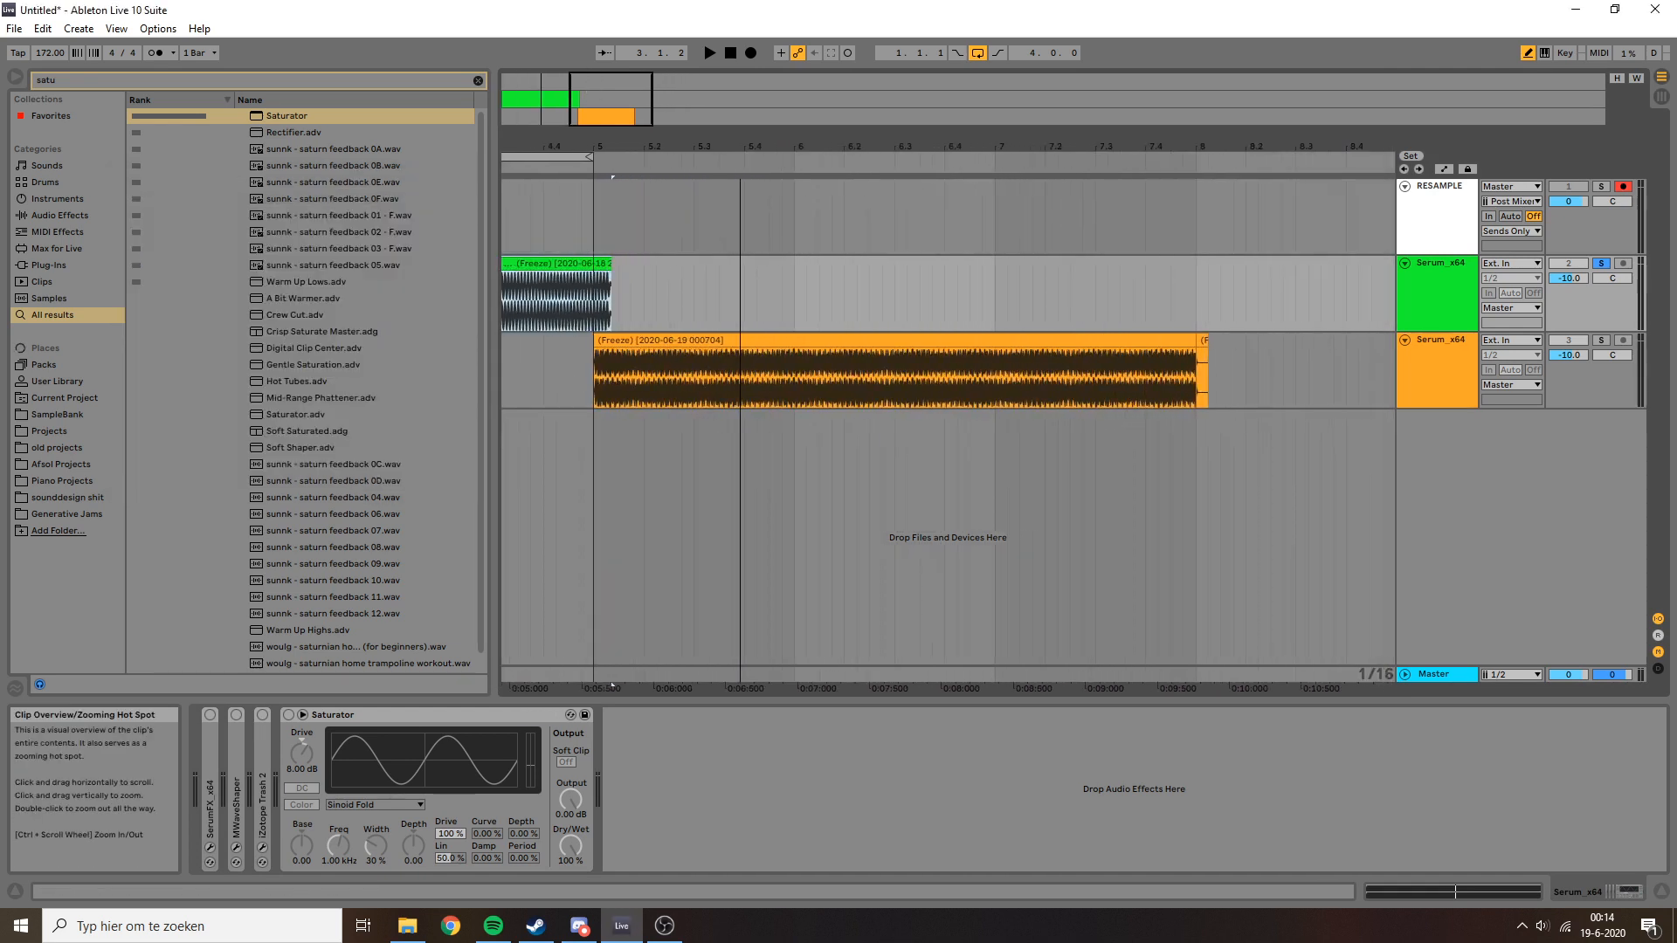
{"action": "left_click", "coordinate": [674, 364]}
{"action": "left_click", "coordinate": [1601, 341]}
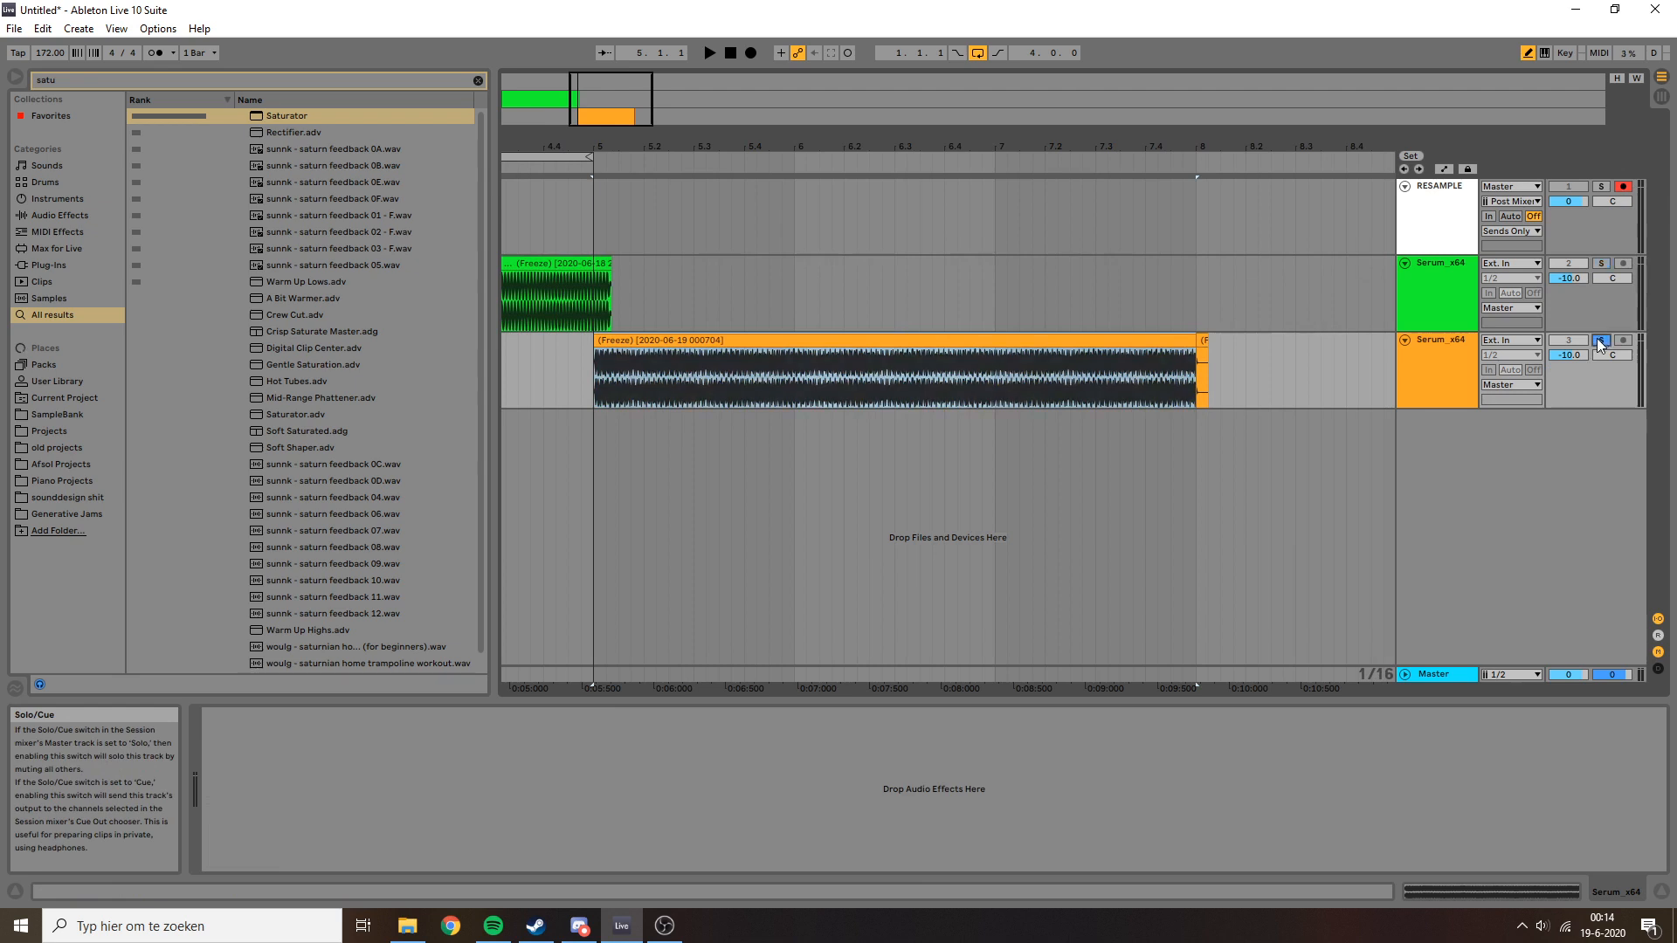
{"action": "left_click_drag", "start_coordinate": [603, 98], "coordinate": [602, 85]}
{"action": "left_click", "coordinate": [1432, 389]}
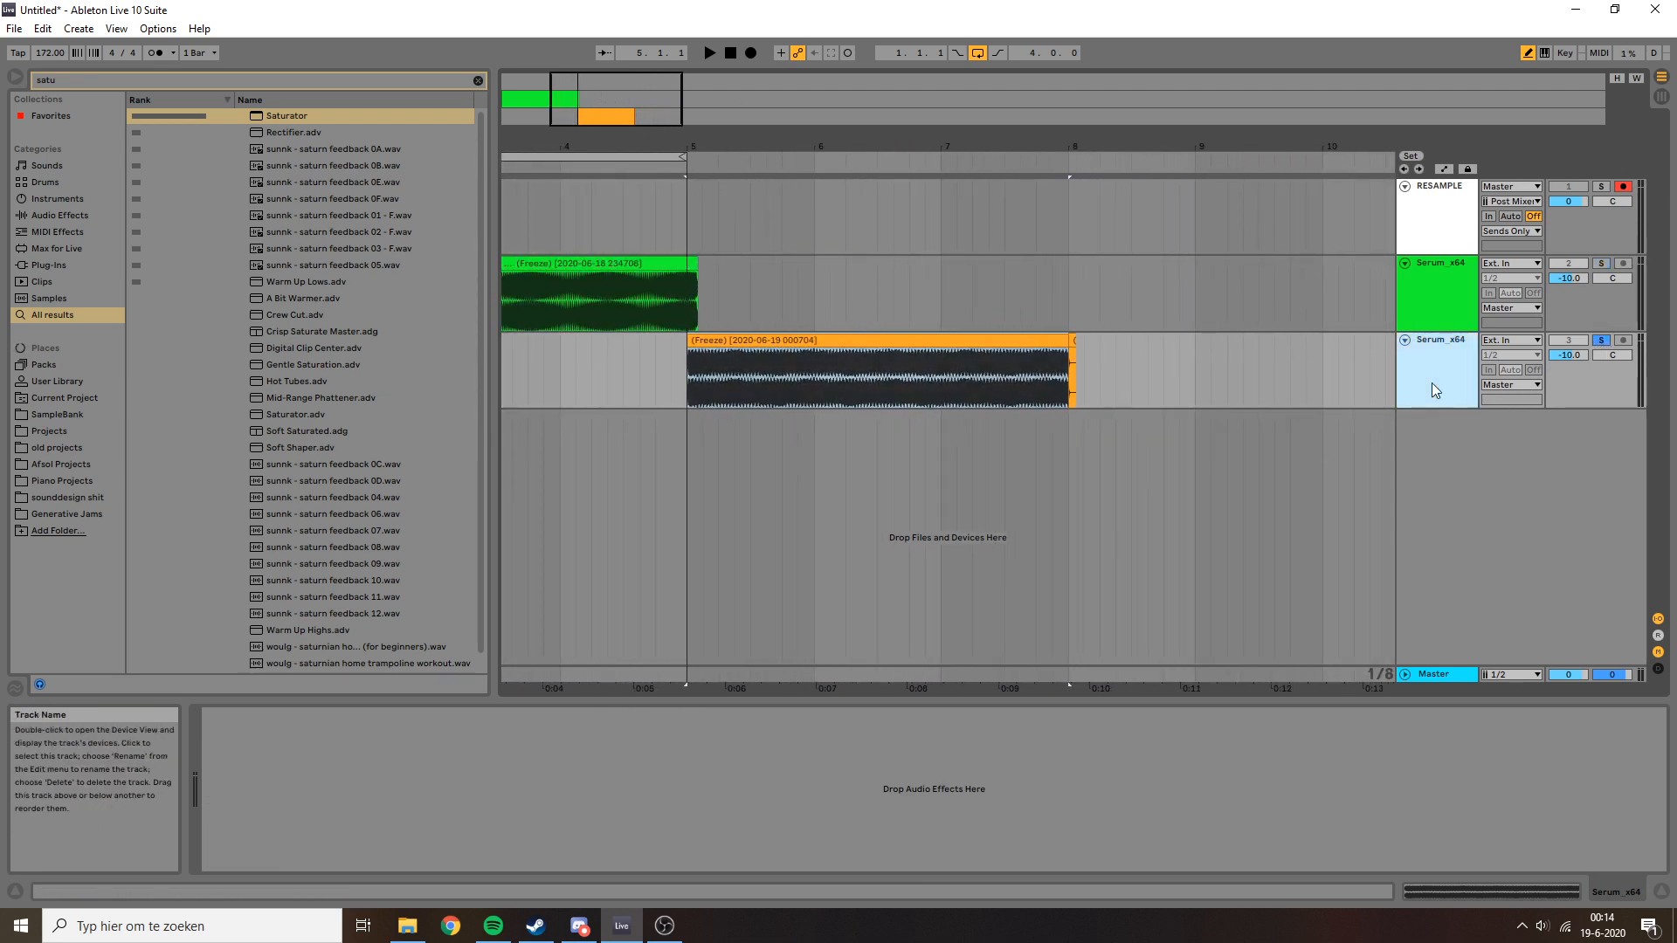
Play the orange clip while setting its track volume to -6.7, and stop playback.
{"action": "left_click", "coordinate": [979, 338]}
{"action": "key", "text": "space"}
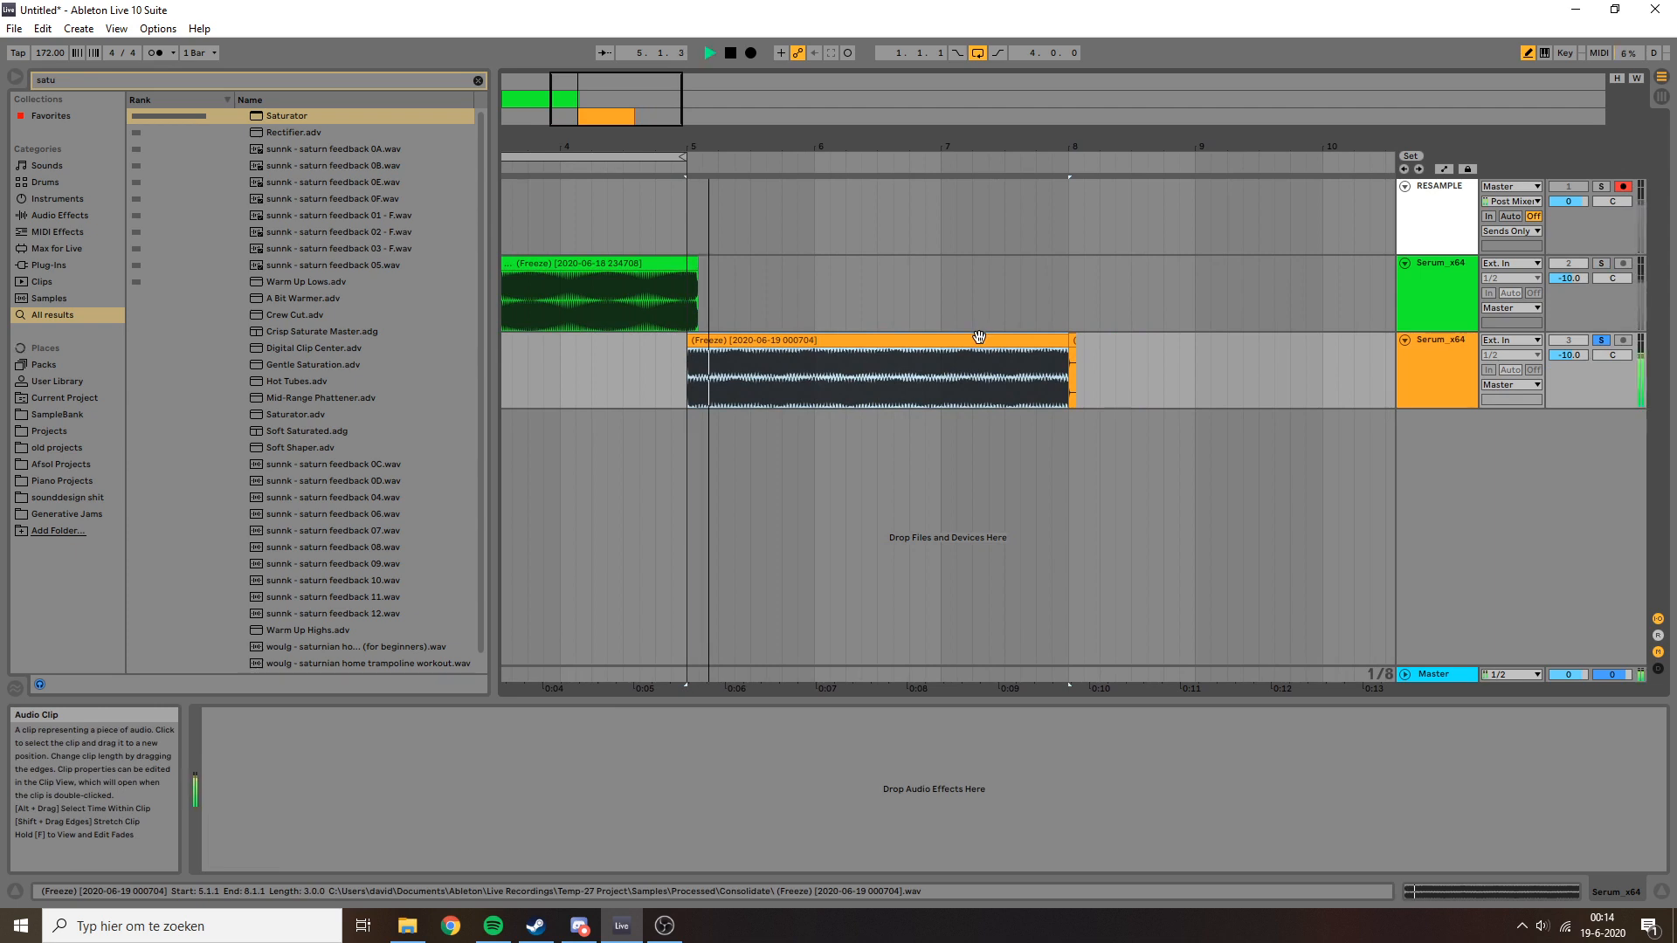
{"action": "left_click_drag", "start_coordinate": [1569, 354], "coordinate": [1569, 338]}
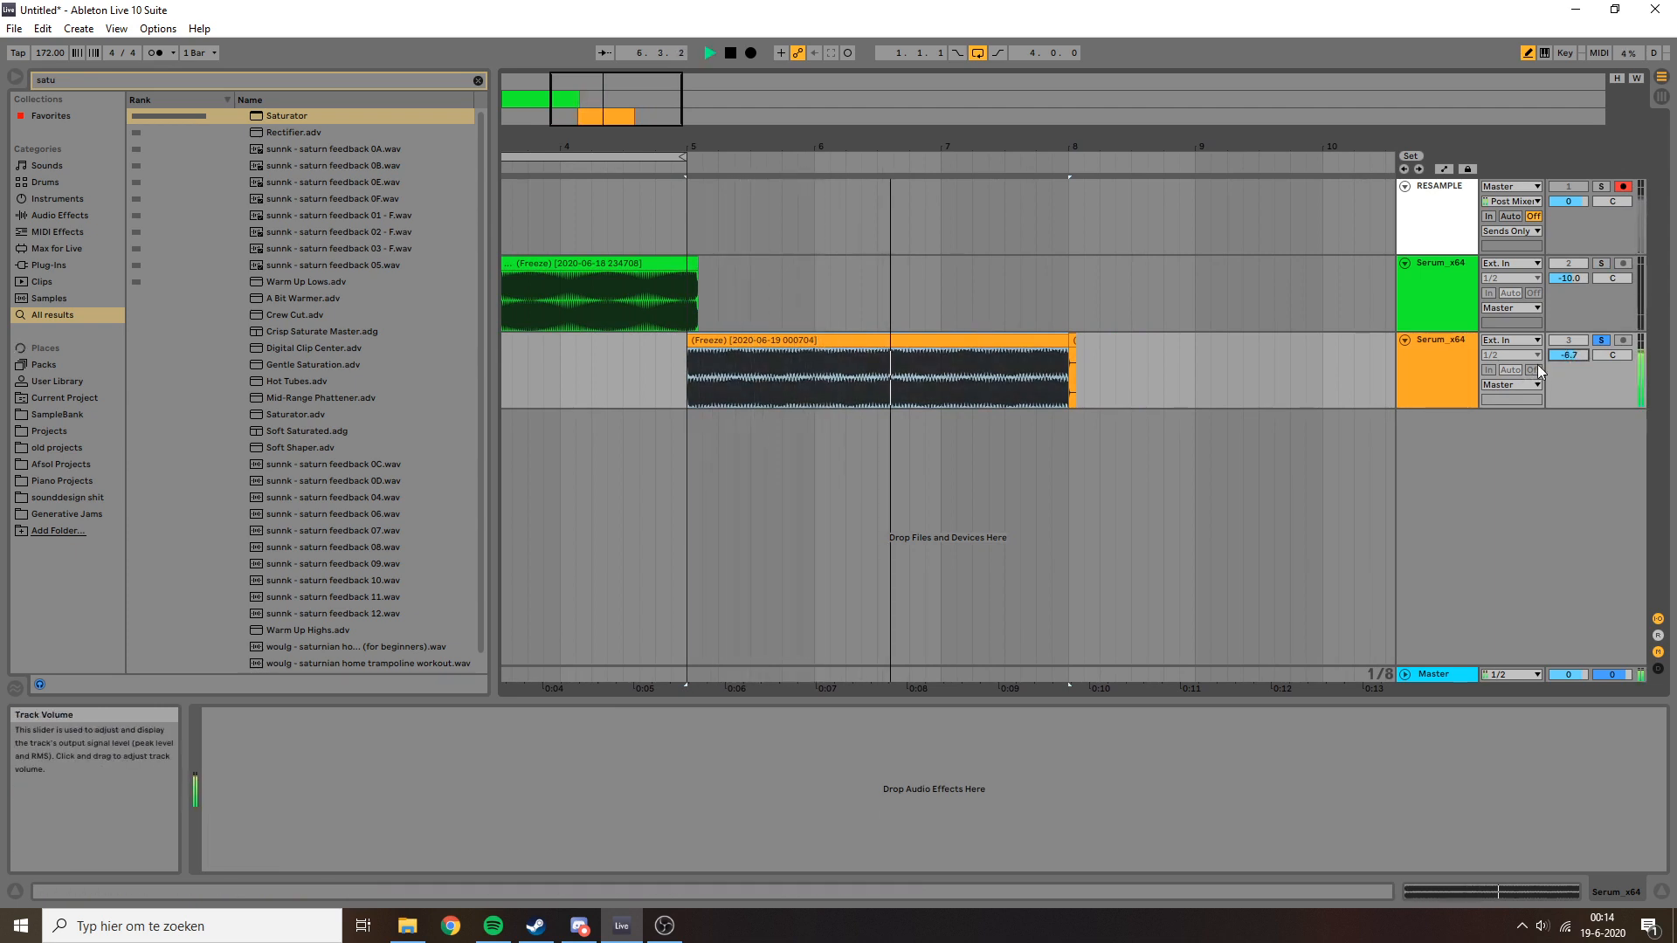
{"action": "key", "text": "space"}
Search the browser for "sat", add Saturator to the orange Serum track, and set its curve type to Digital Clip.
{"action": "left_click", "coordinate": [1419, 354]}
{"action": "key", "text": "ctrl+f"}
{"action": "type", "text": "sa"}
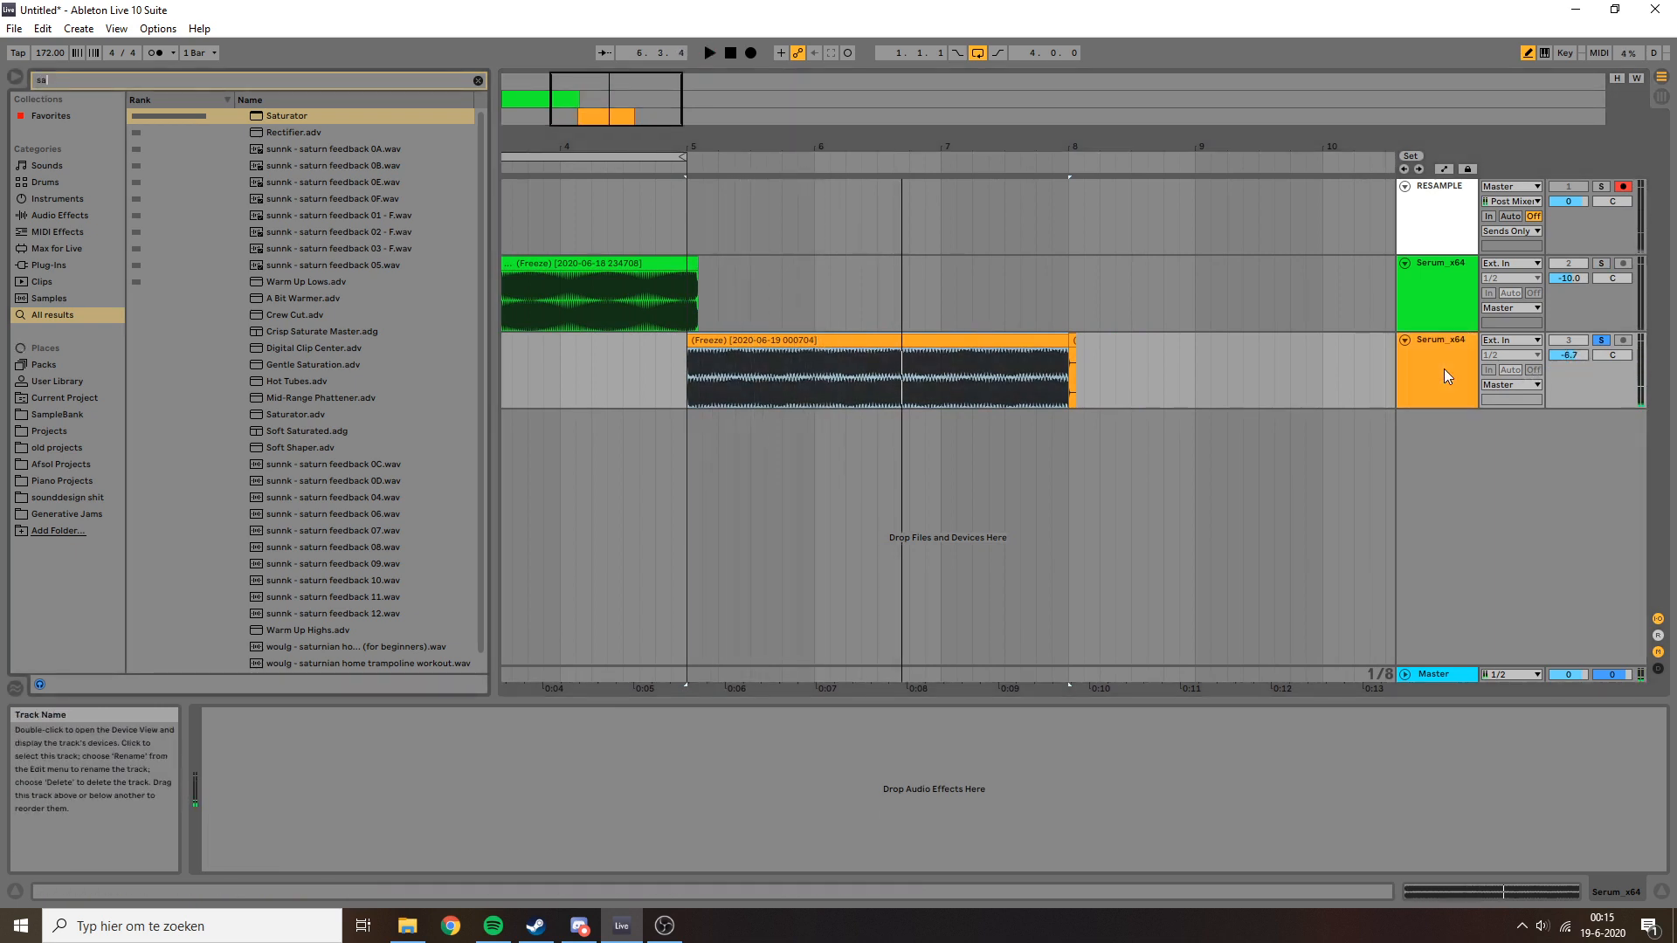
{"action": "type", "text": "t"}
{"action": "key", "text": "Return"}
{"action": "left_click", "coordinate": [294, 805]}
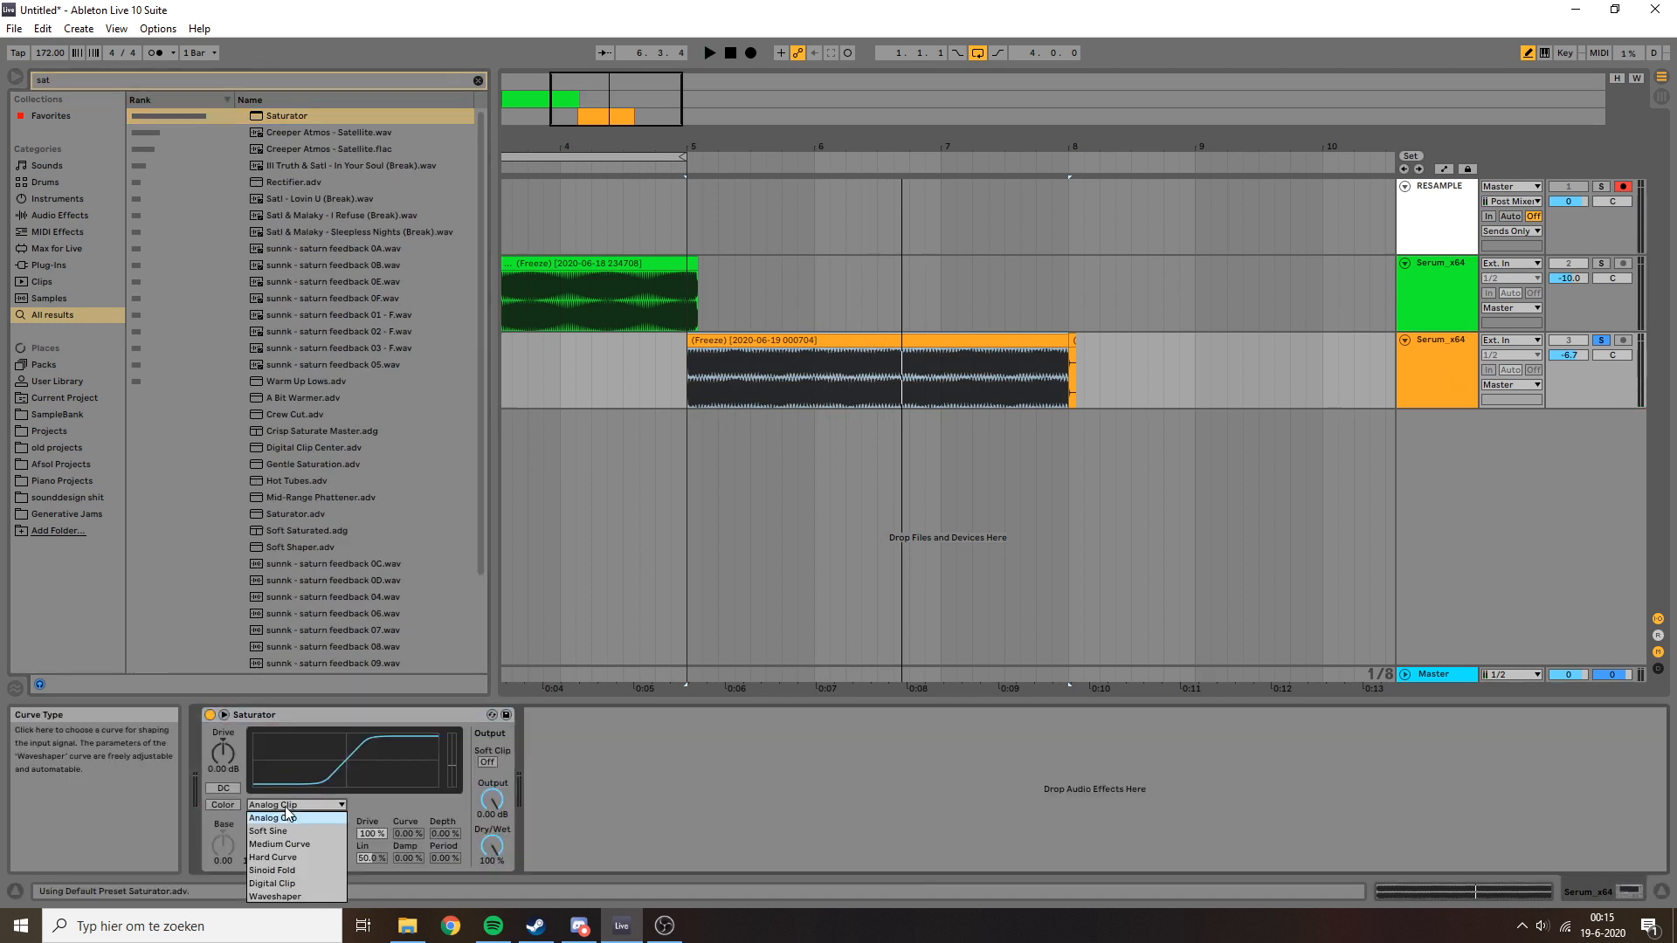
{"action": "left_click", "coordinate": [308, 852]}
{"action": "left_click", "coordinate": [290, 805]}
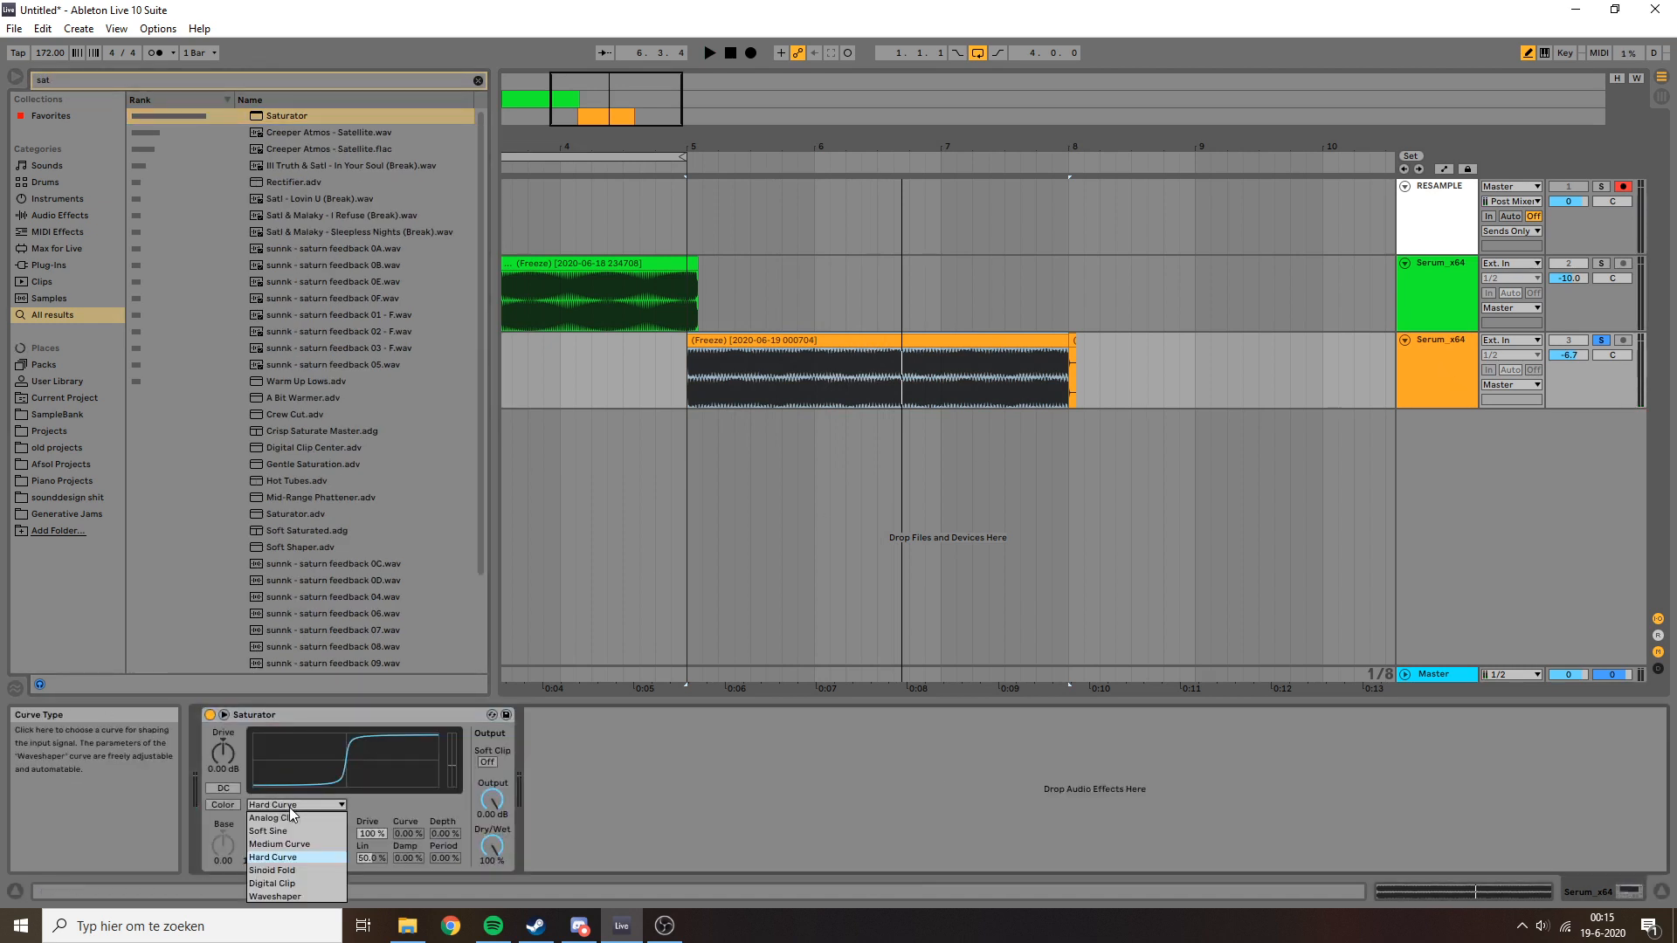
{"action": "left_click", "coordinate": [298, 883]}
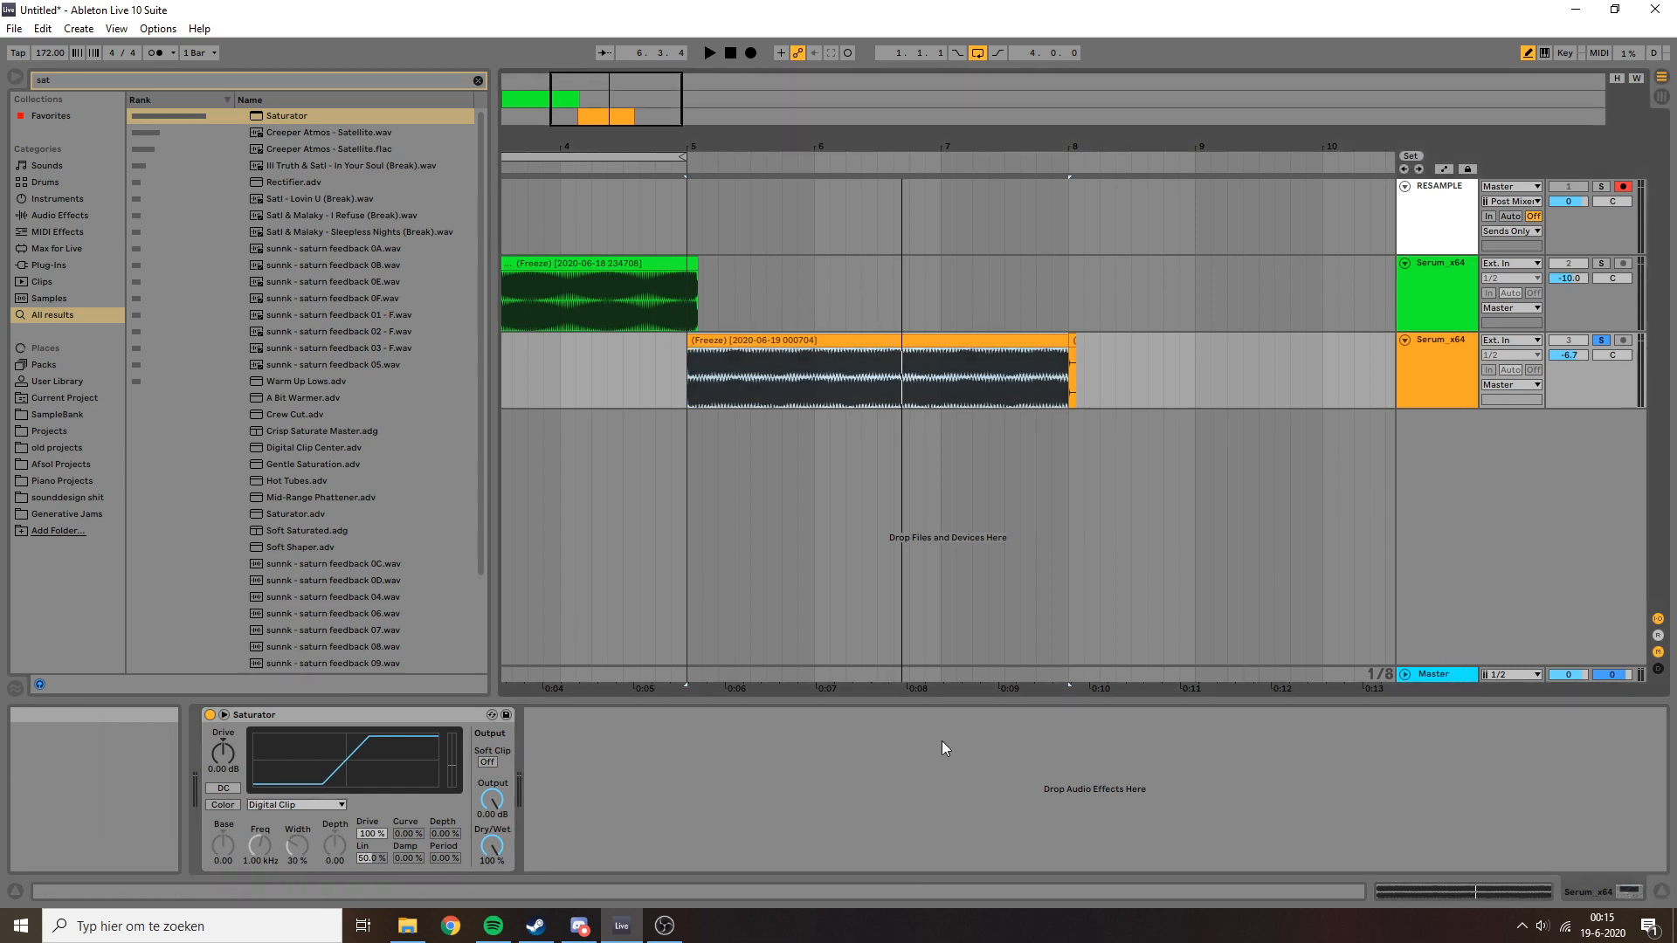
Play the orange clip while setting Saturator's Drive to 29.7 dB, and stop playback.
{"action": "key", "text": "space"}
{"action": "left_click_drag", "start_coordinate": [224, 761], "coordinate": [223, 698]}
{"action": "key", "text": "space"}
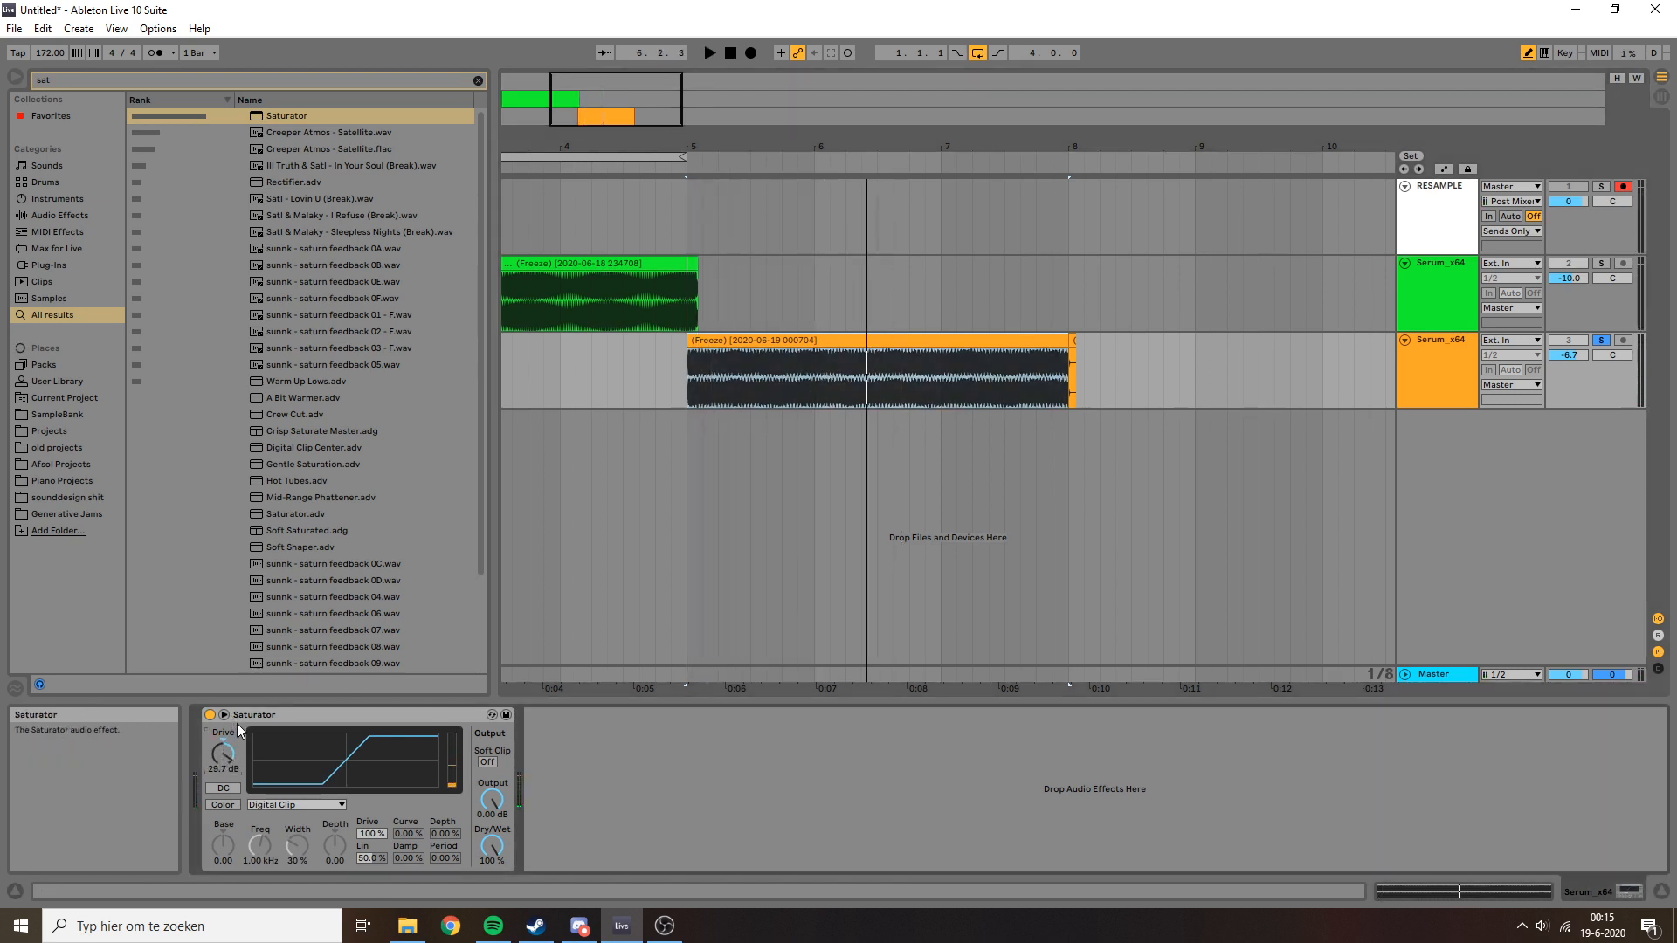
Zoom in on the orange clip's waveform until single cycles show, and enlarge the track's height.
{"action": "left_click_drag", "start_coordinate": [618, 98], "coordinate": [614, 332]}
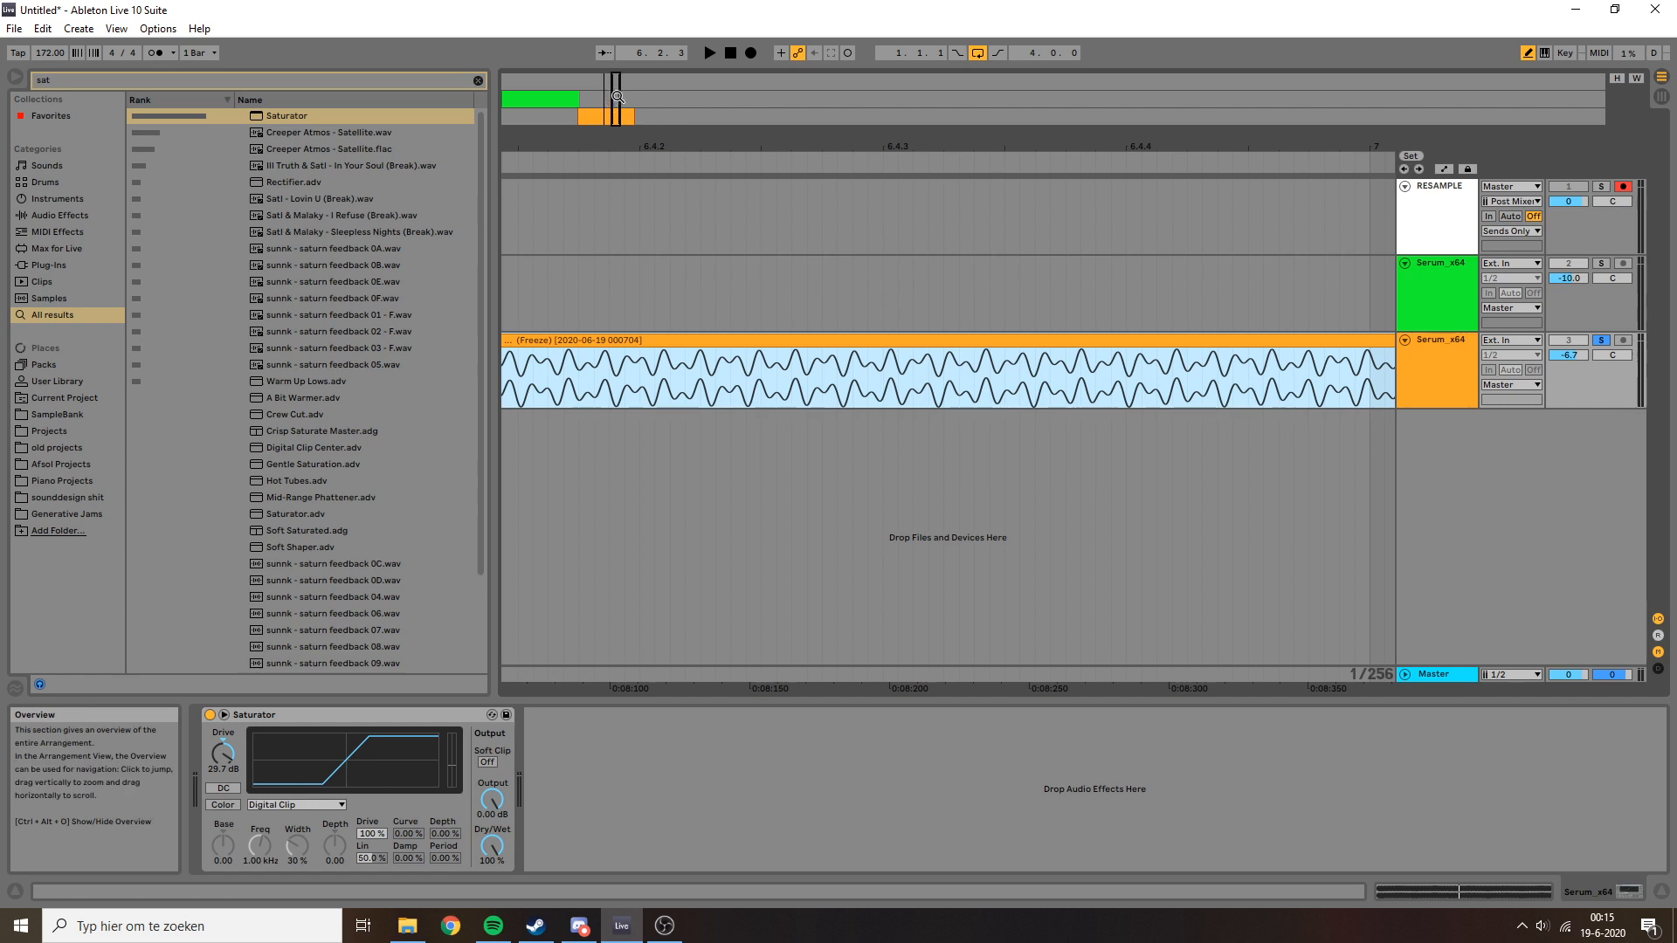
{"action": "left_click_drag", "start_coordinate": [618, 98], "coordinate": [618, 179]}
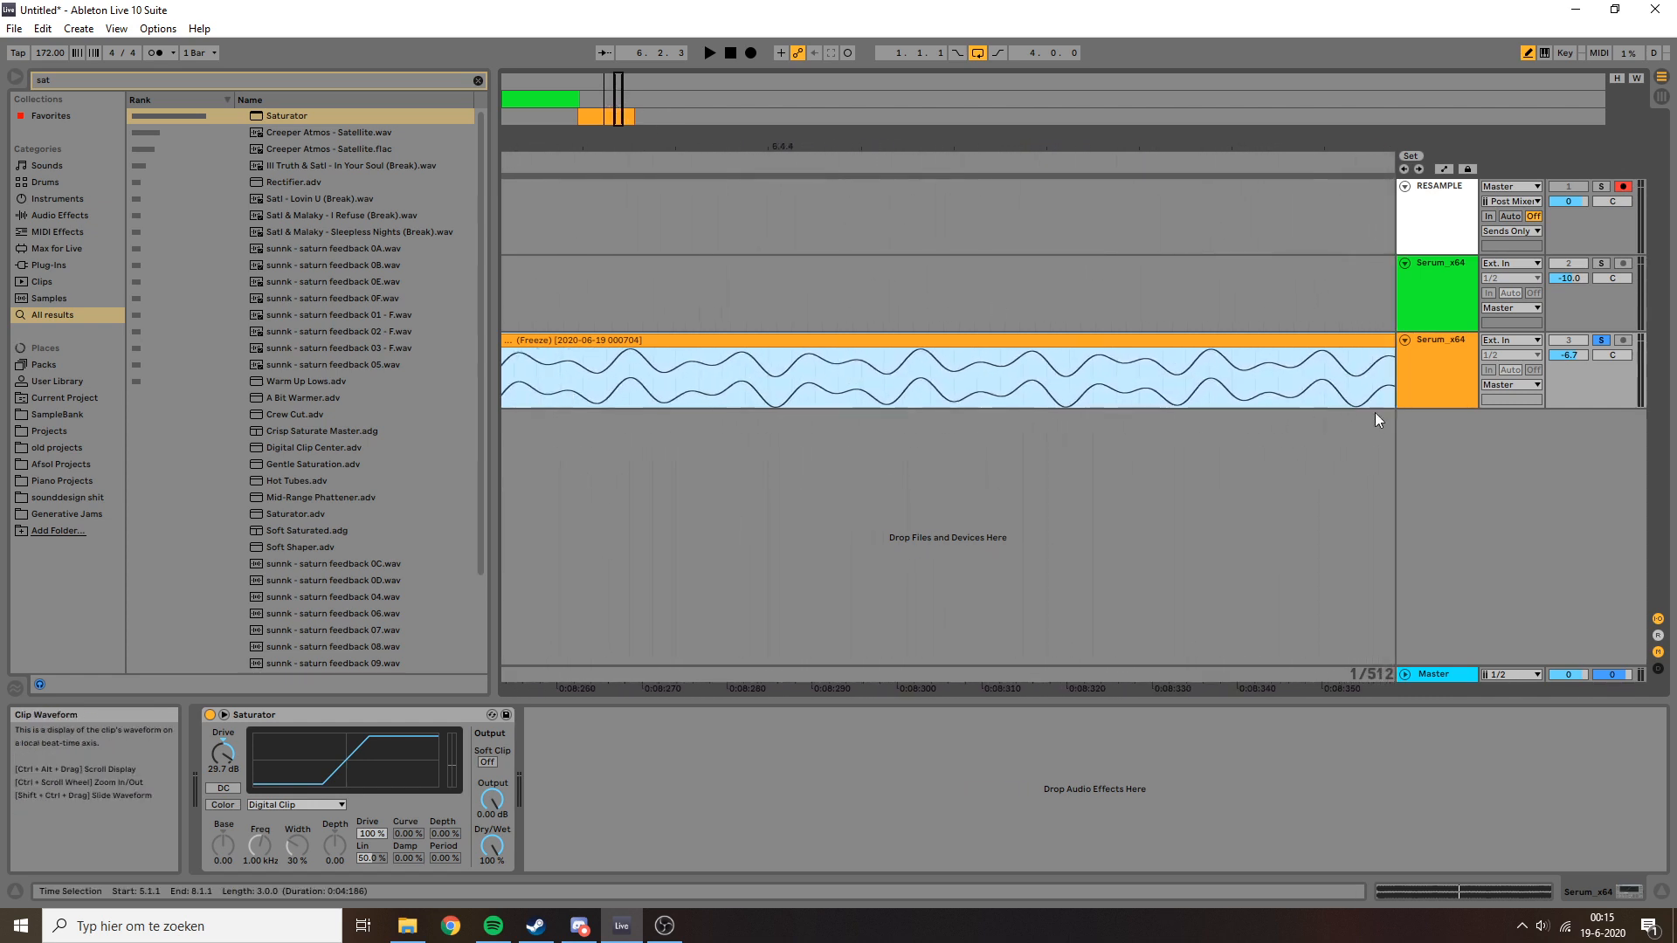
{"action": "left_click_drag", "start_coordinate": [1423, 409], "coordinate": [1366, 630]}
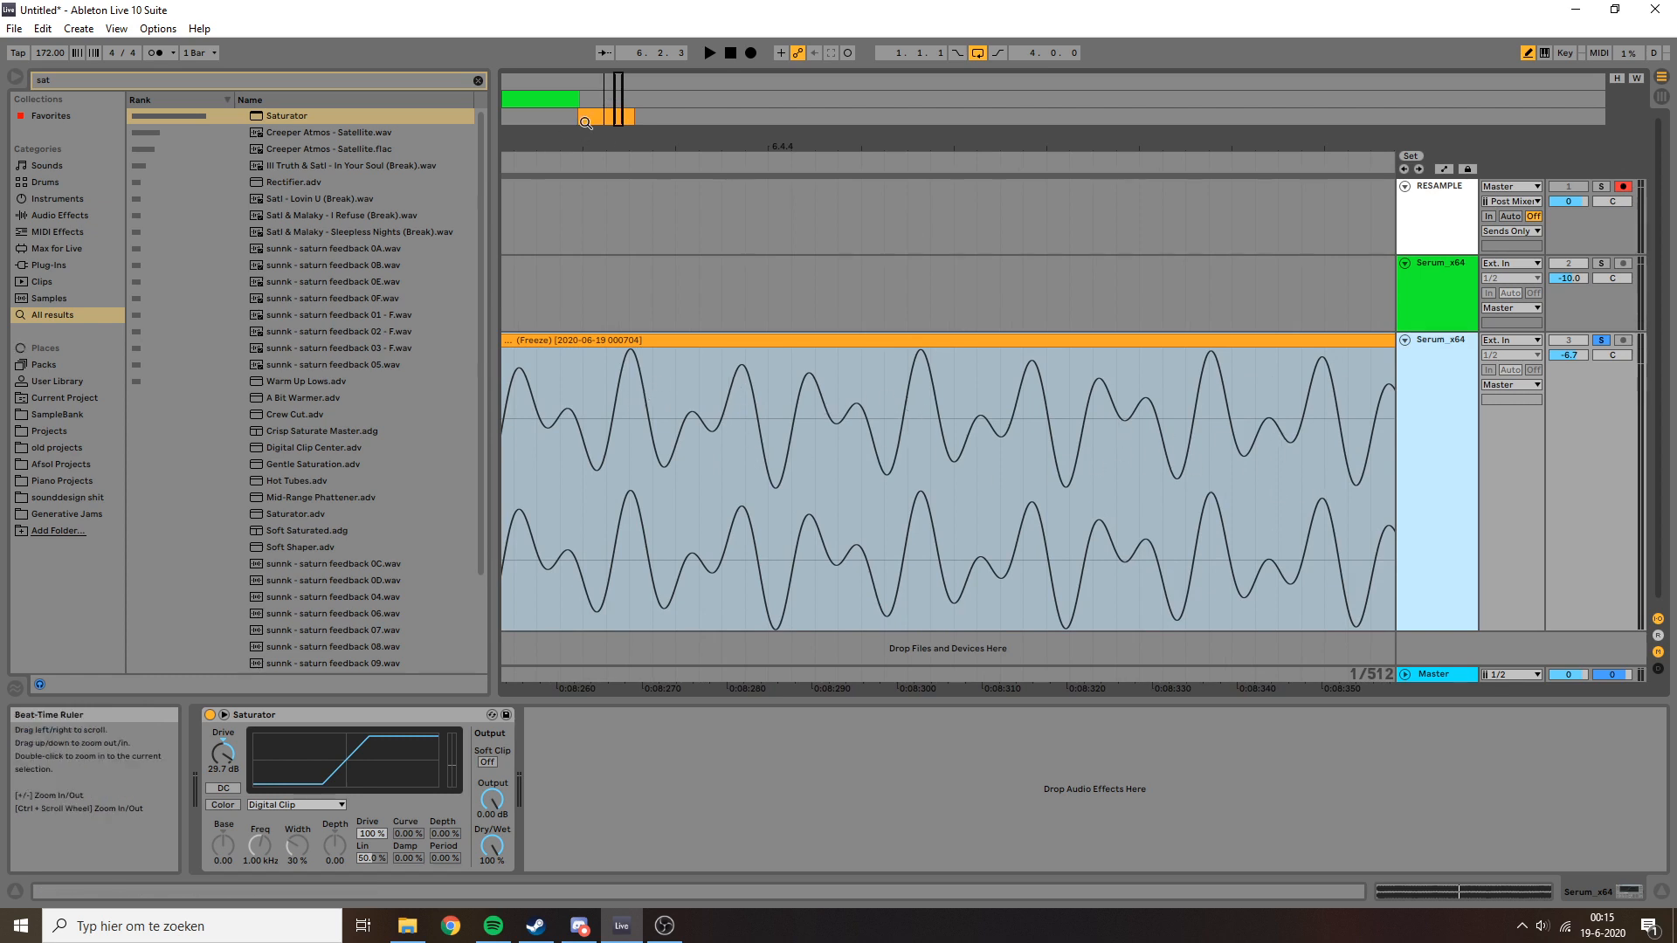
Open SPAN from the Master track and return to the orange Serum track's devices.
{"action": "left_click", "coordinate": [1436, 676]}
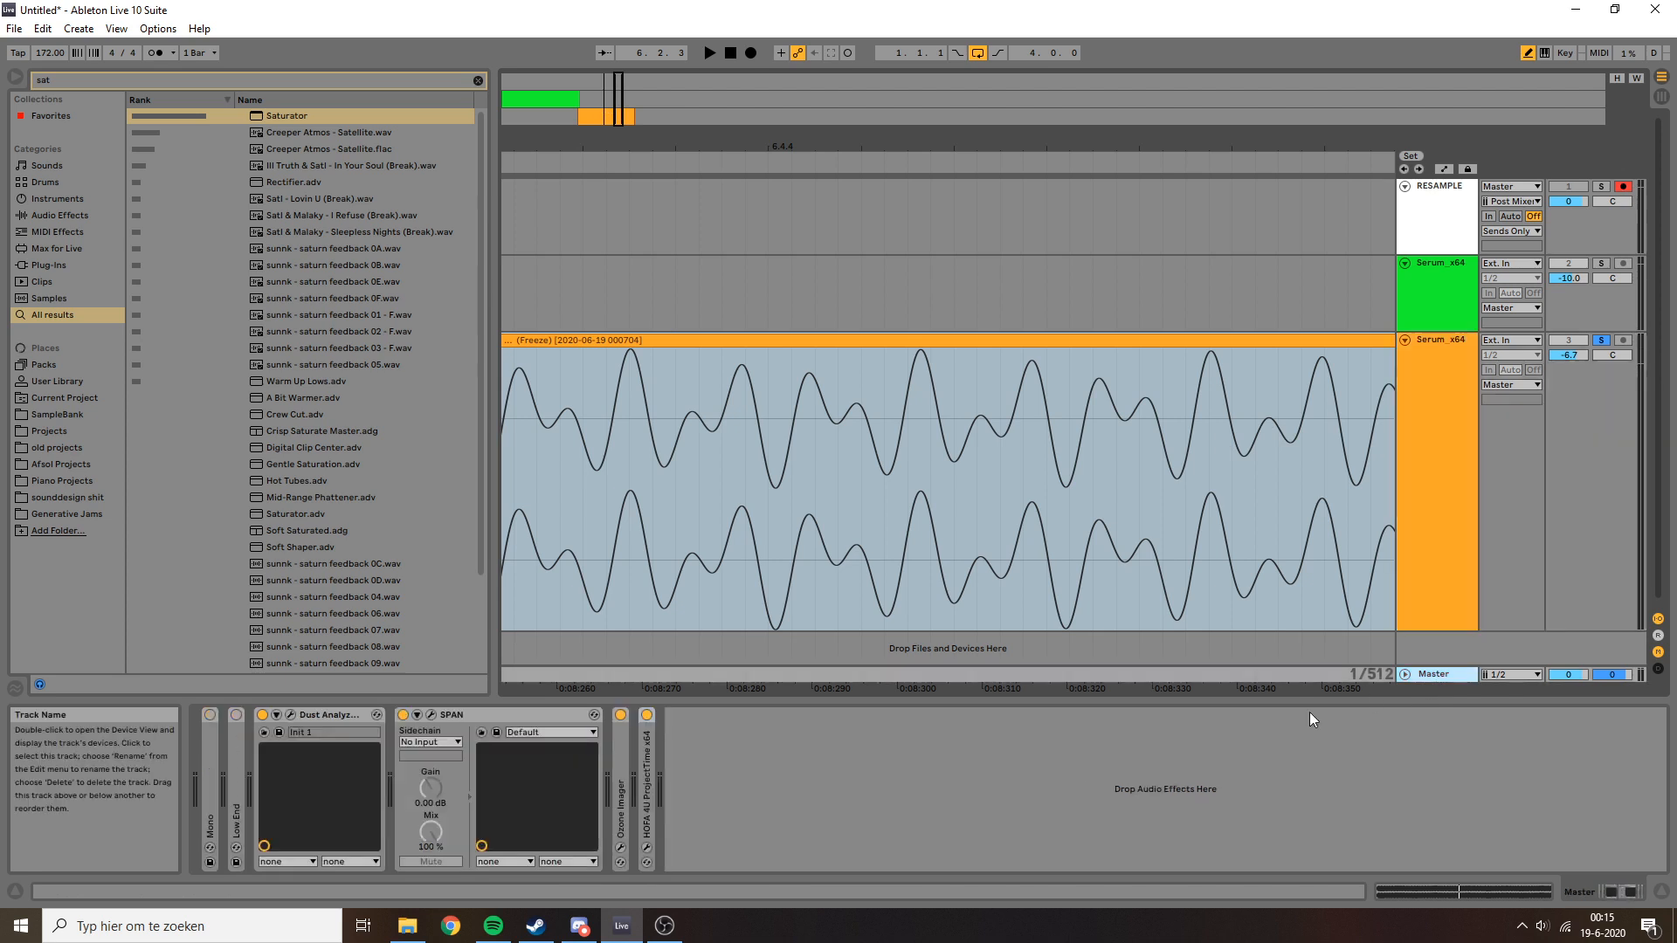
{"action": "left_click", "coordinate": [429, 714]}
{"action": "left_click", "coordinate": [1450, 379]}
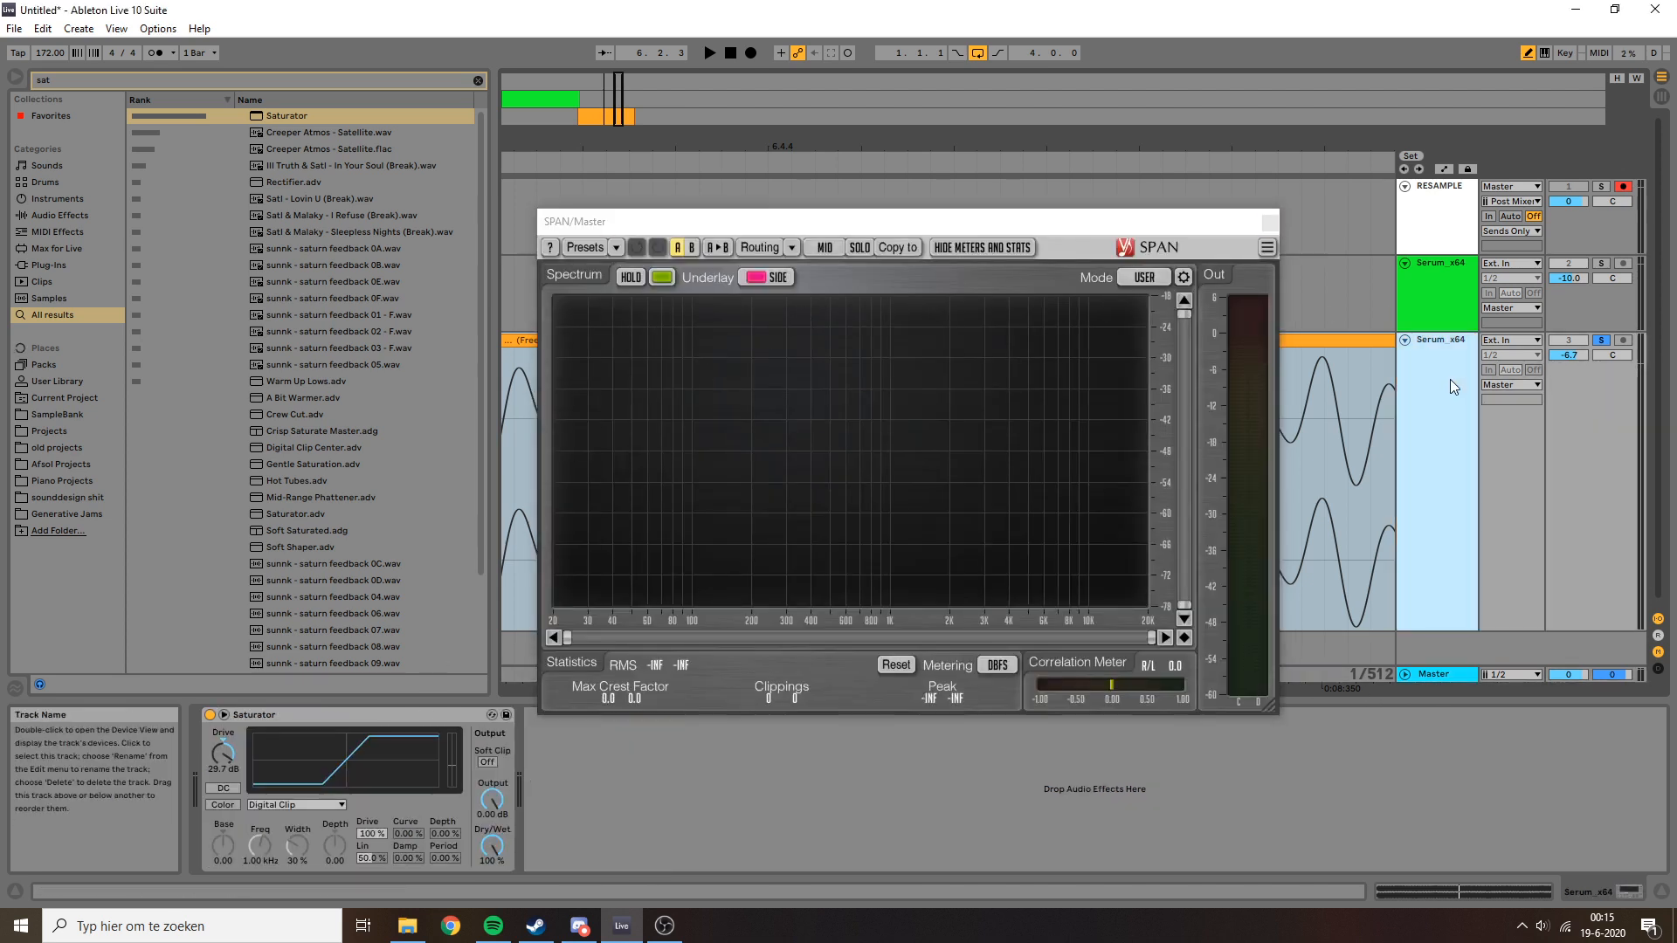
Play the orange clip with SPAN open while setting Saturator's Drive to 19.4 dB, and stop playback.
{"action": "key", "text": "space"}
{"action": "left_click_drag", "start_coordinate": [222, 757], "coordinate": [225, 712]}
{"action": "key", "text": "space"}
{"action": "double_click", "coordinate": [224, 746]}
{"action": "key", "text": "space"}
{"action": "key", "text": "space"}
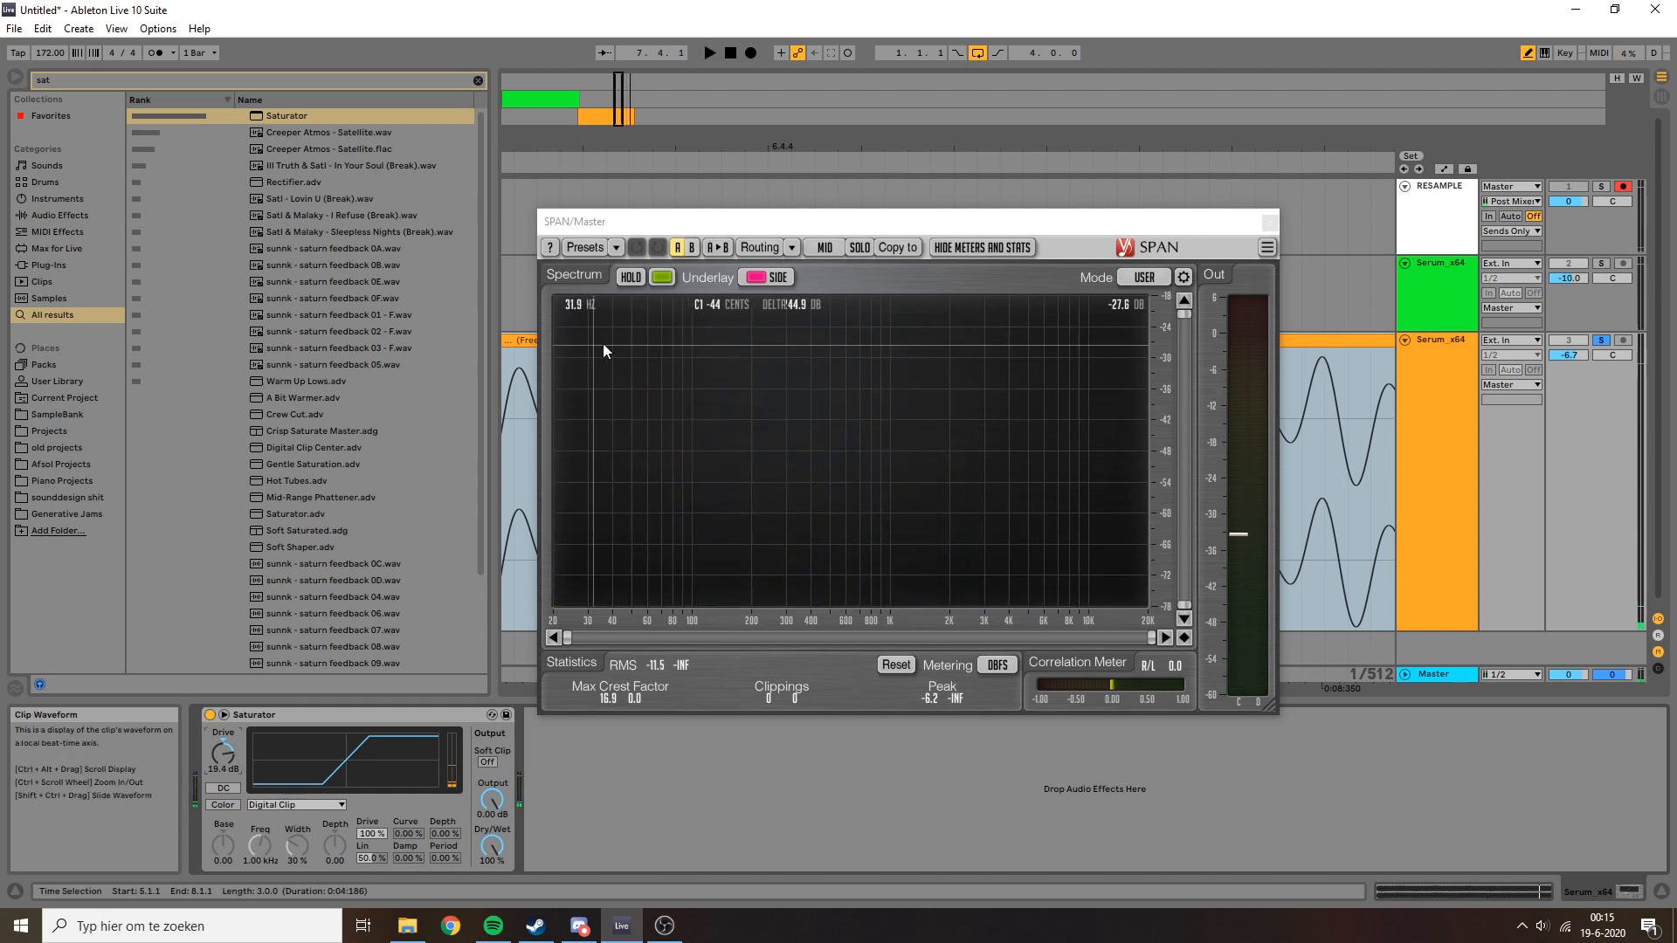
Play the orange clip with Saturator off and on to compare the spectrum, leaving Saturator off when playback stops.
{"action": "left_click", "coordinate": [210, 714]}
{"action": "key", "text": "space"}
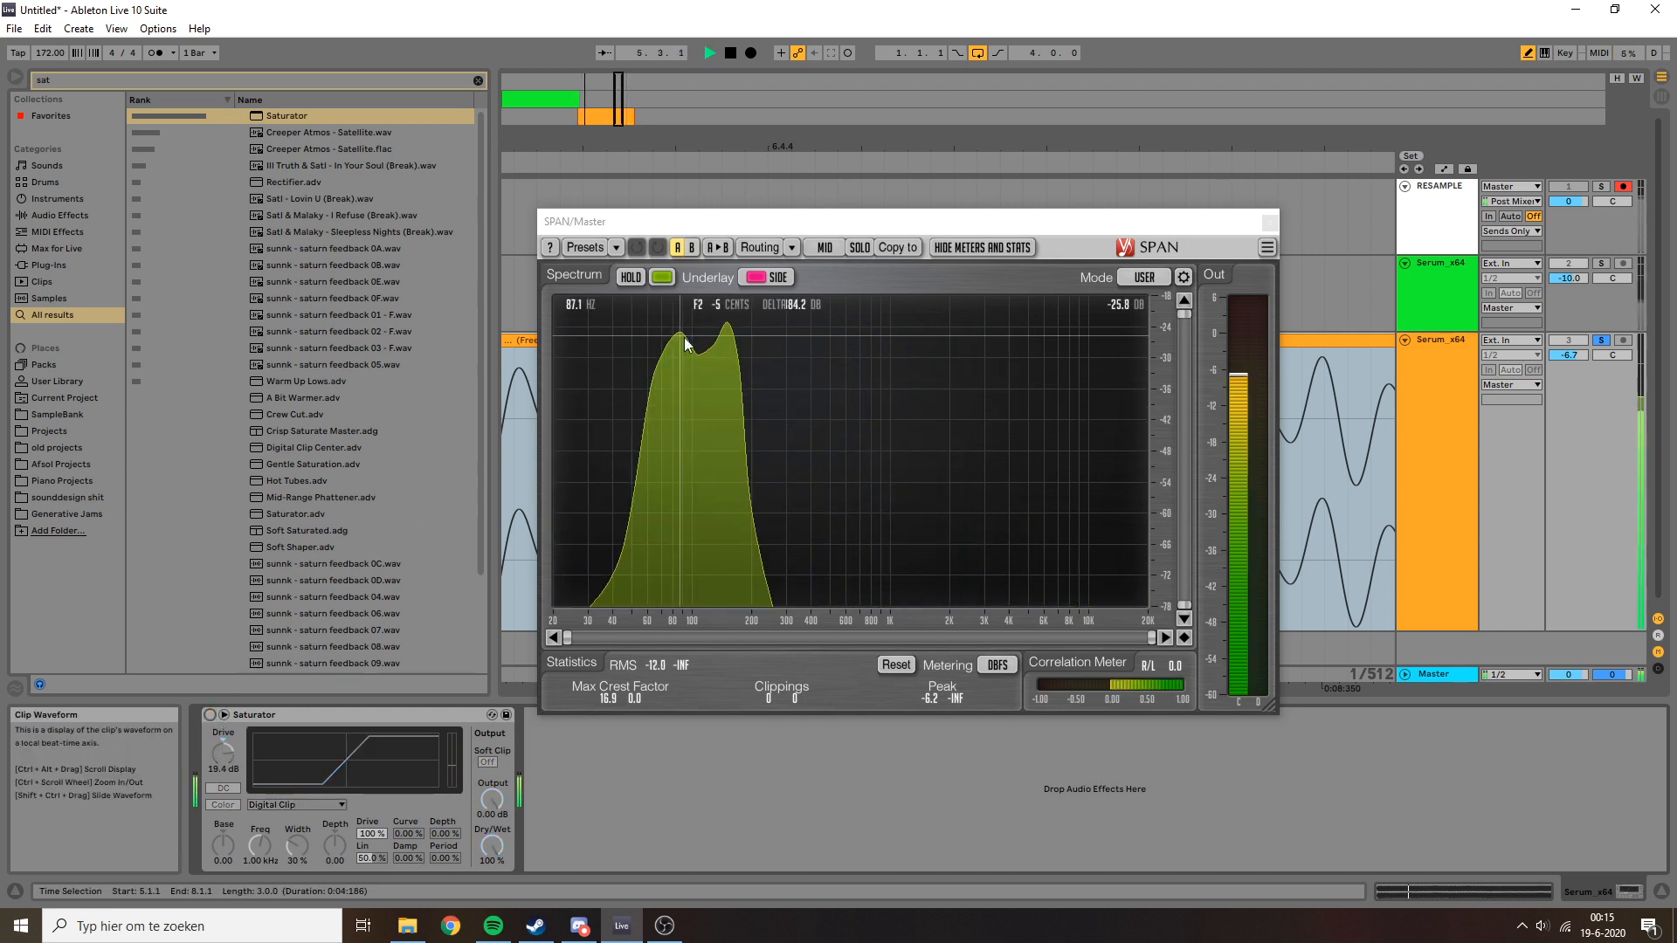
{"action": "left_click", "coordinate": [209, 715]}
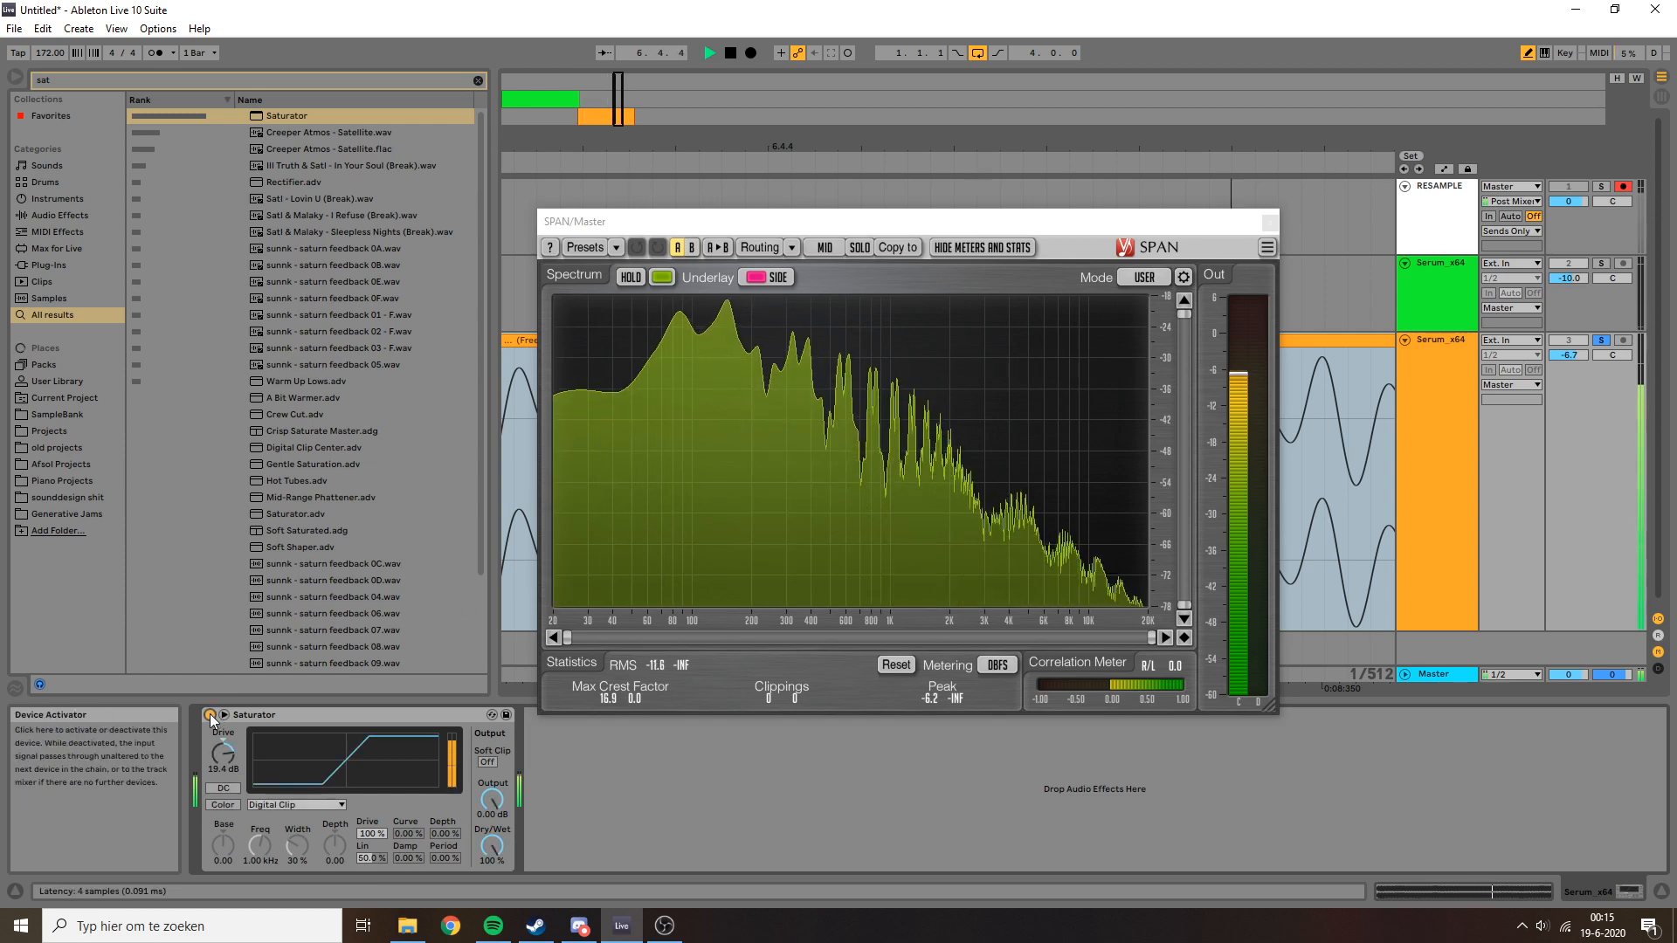
{"action": "key", "text": "space"}
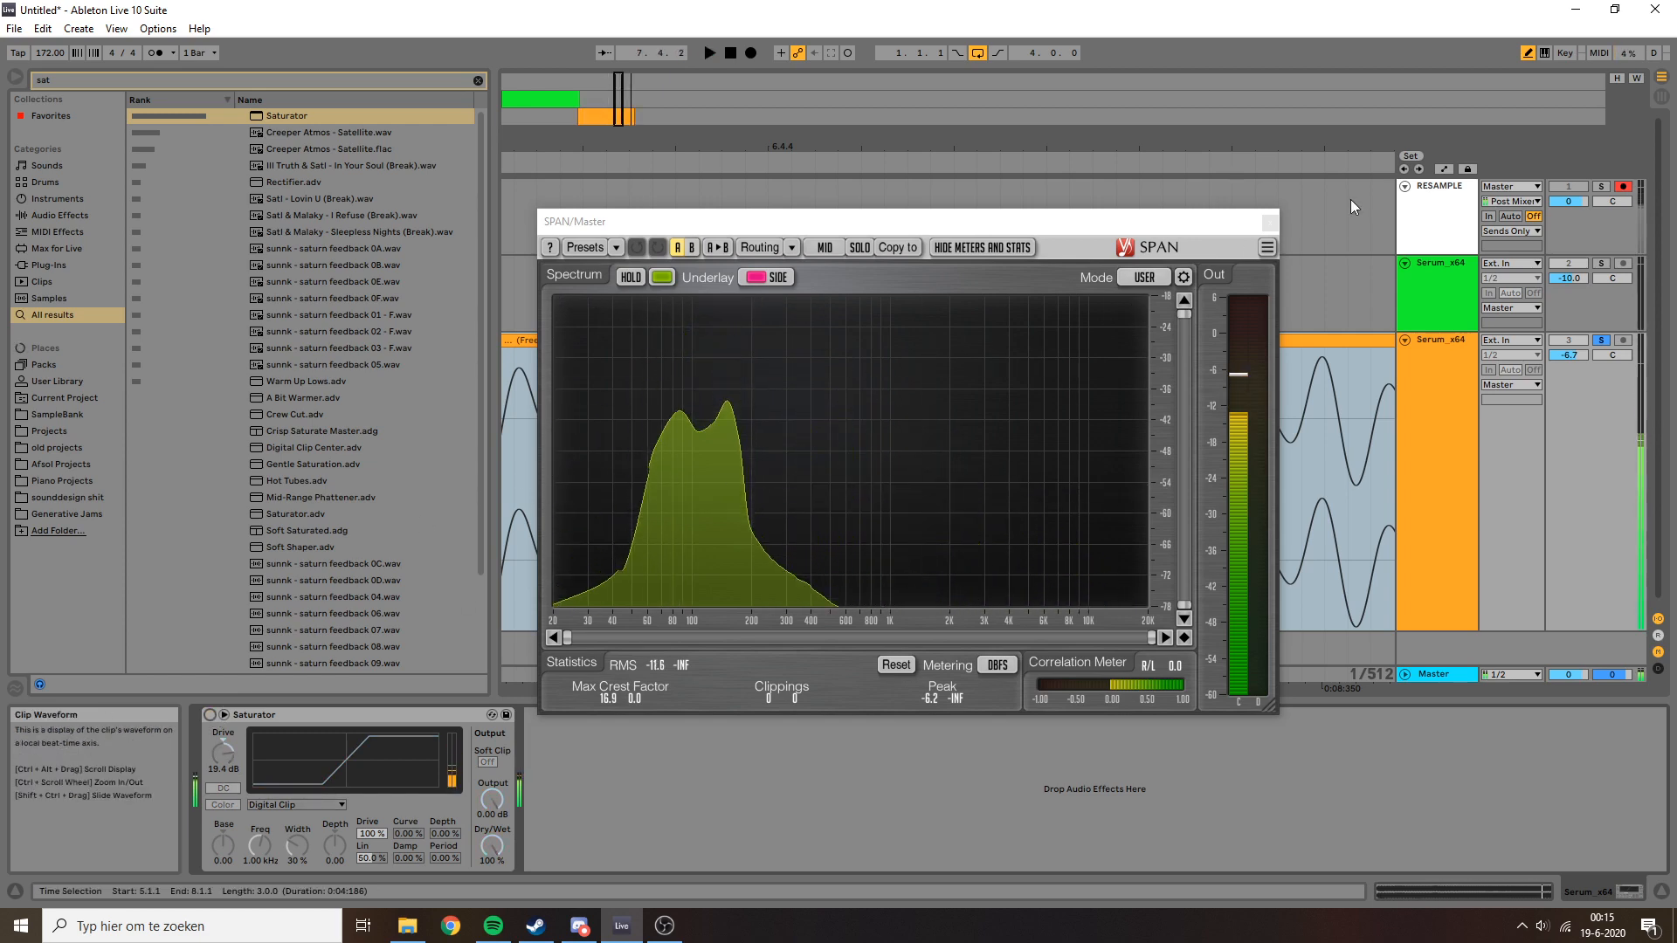
Close the SPAN window and select the orange clip in the full arrangement view.
{"action": "left_click", "coordinate": [1269, 222]}
{"action": "left_click_drag", "start_coordinate": [615, 80], "coordinate": [556, 88]}
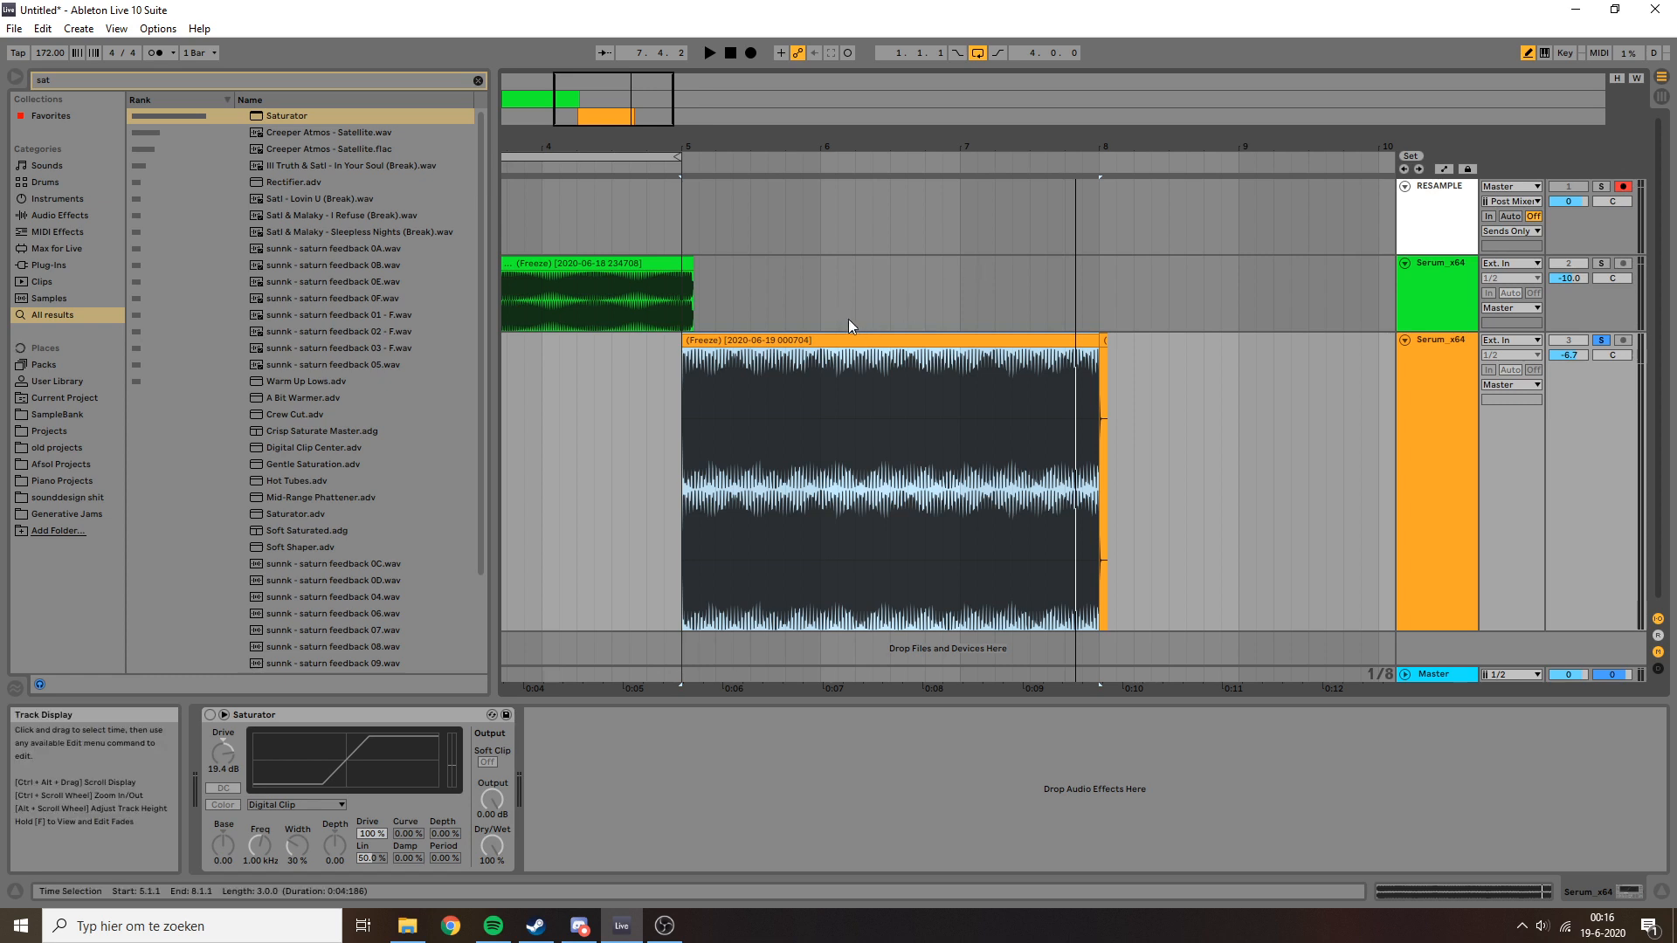
{"action": "left_click", "coordinate": [838, 339]}
Select the green Serum clip and turn on its track's Saturator with Drive at 0.00 dB.
{"action": "left_click_drag", "start_coordinate": [614, 103], "coordinate": [579, 96]}
{"action": "left_click", "coordinate": [588, 261]}
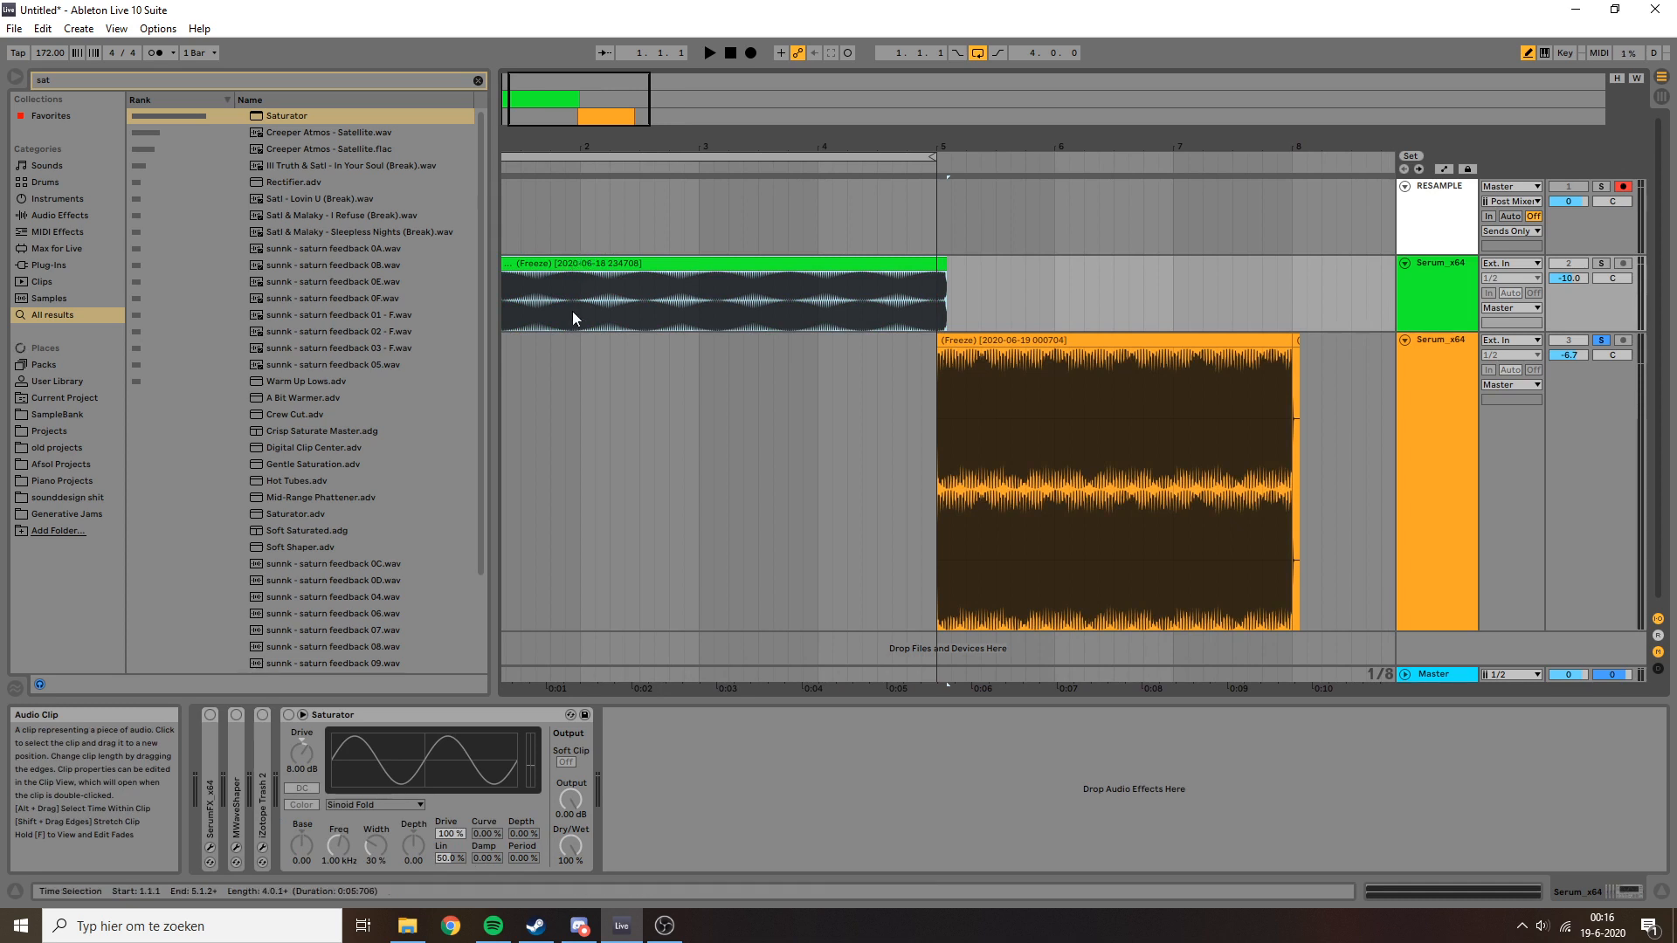
{"action": "left_click", "coordinate": [288, 715]}
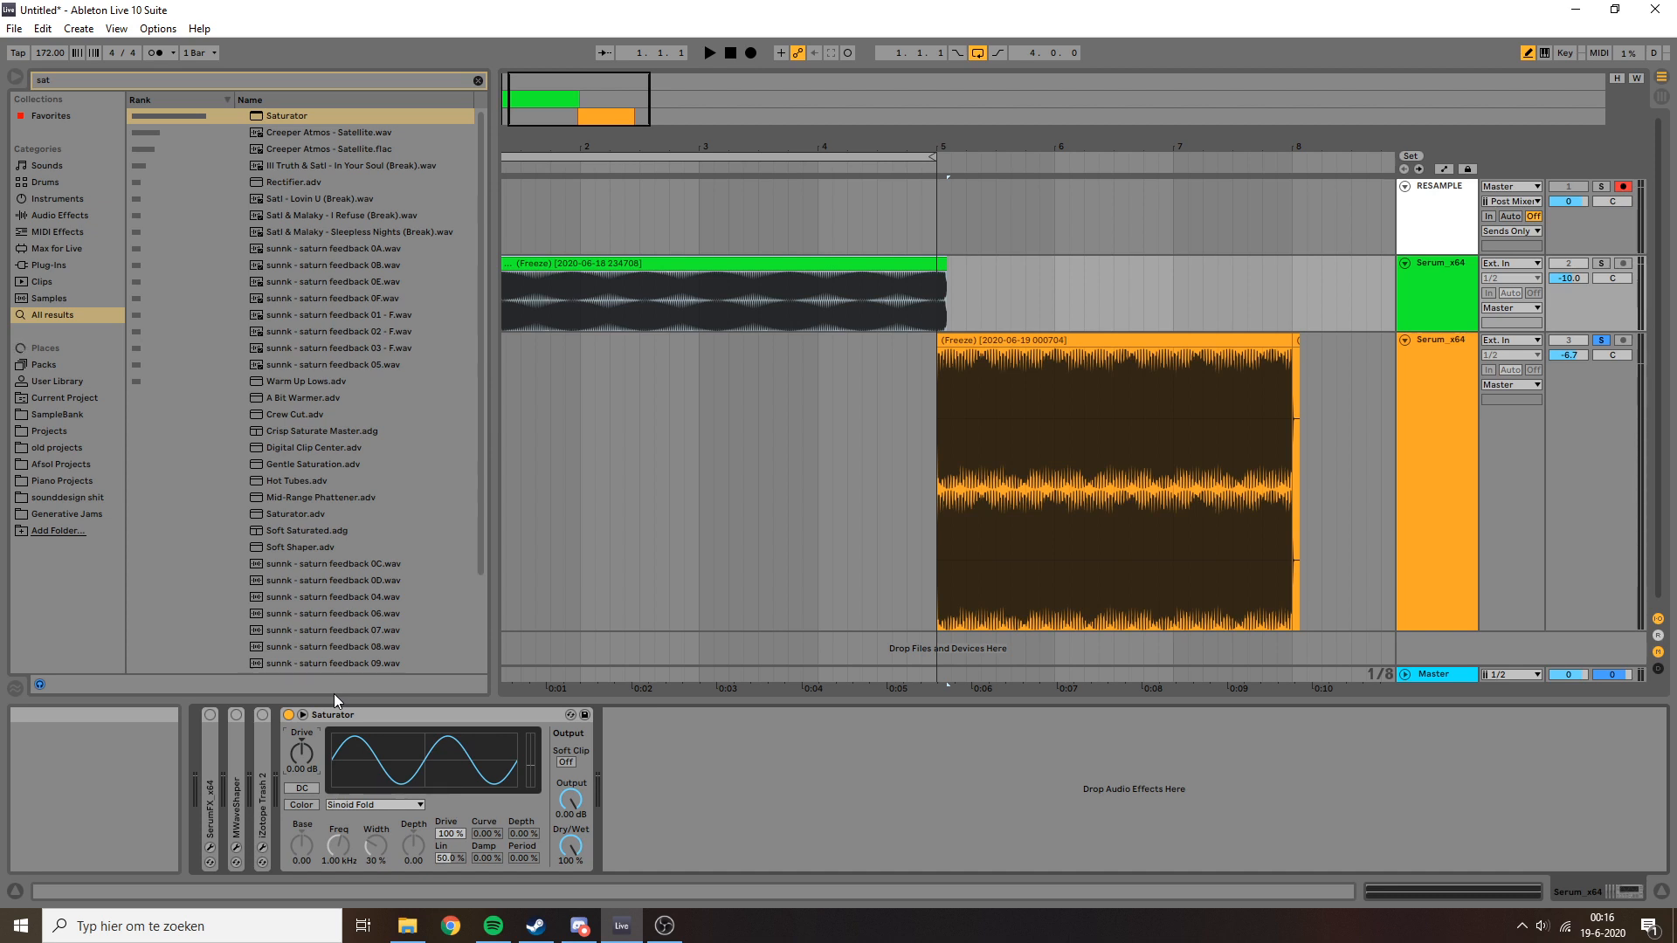
{"action": "mouse_move", "coordinate": [596, 103]}
{"action": "left_mouse_down"}
{"action": "mouse_move", "coordinate": [612, 192]}
{"action": "mouse_move", "coordinate": [604, 113]}
{"action": "left_mouse_up"}
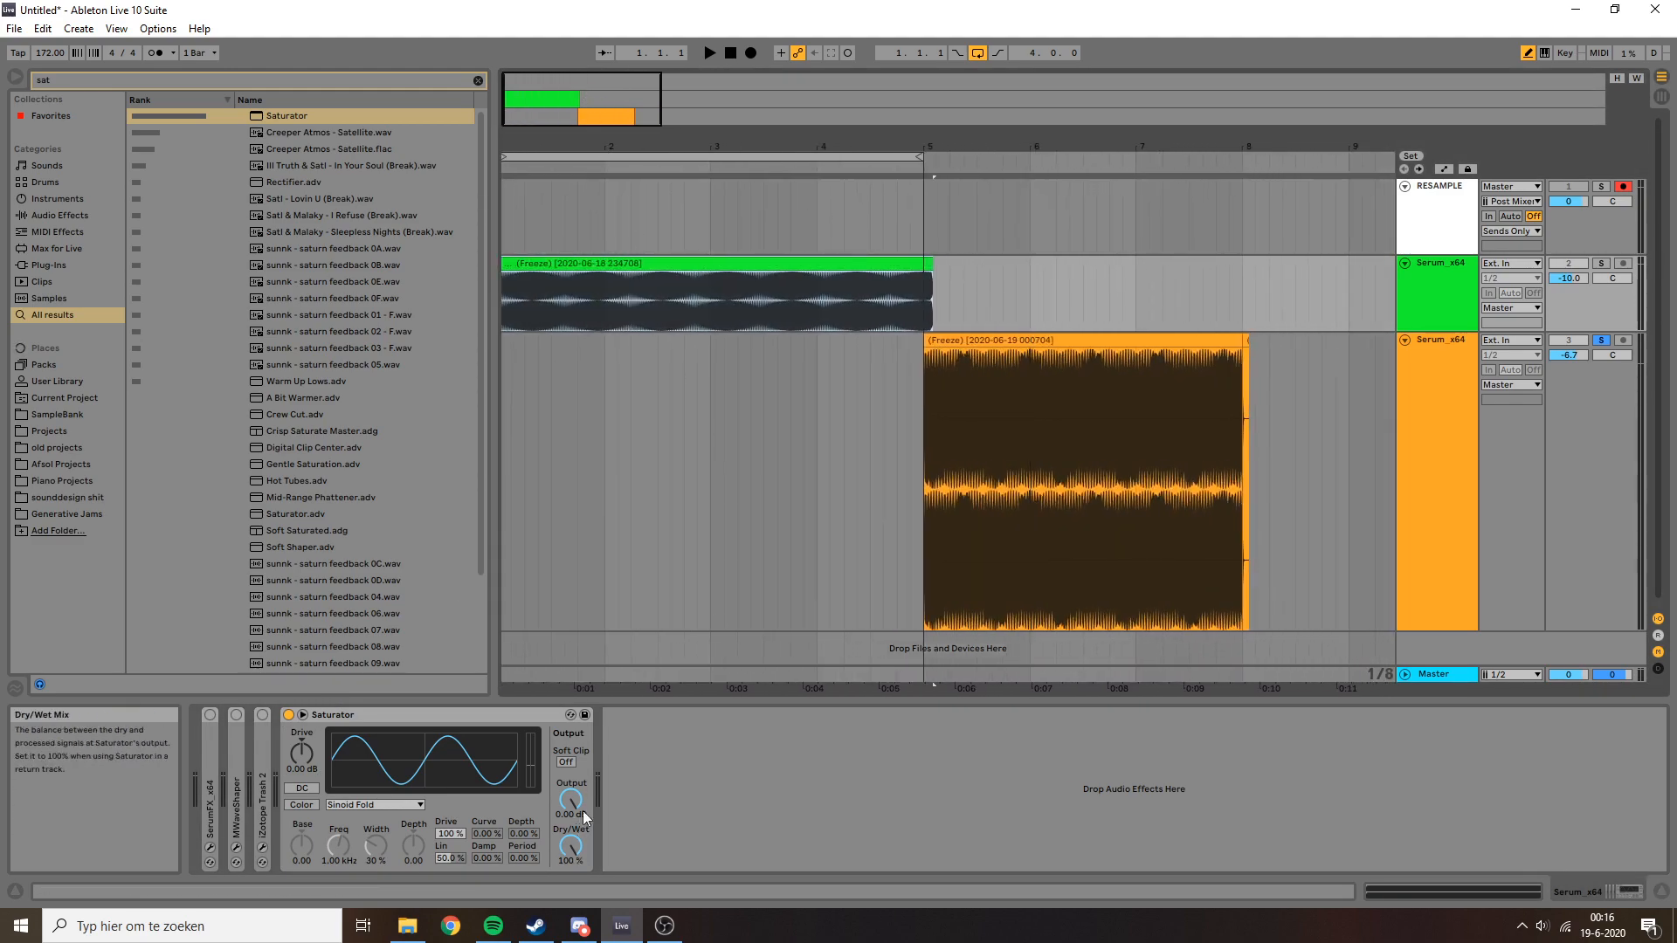
Switch to Discord and look through the recent posts in the samples-and-plugins channel.
{"action": "left_click", "coordinate": [586, 934]}
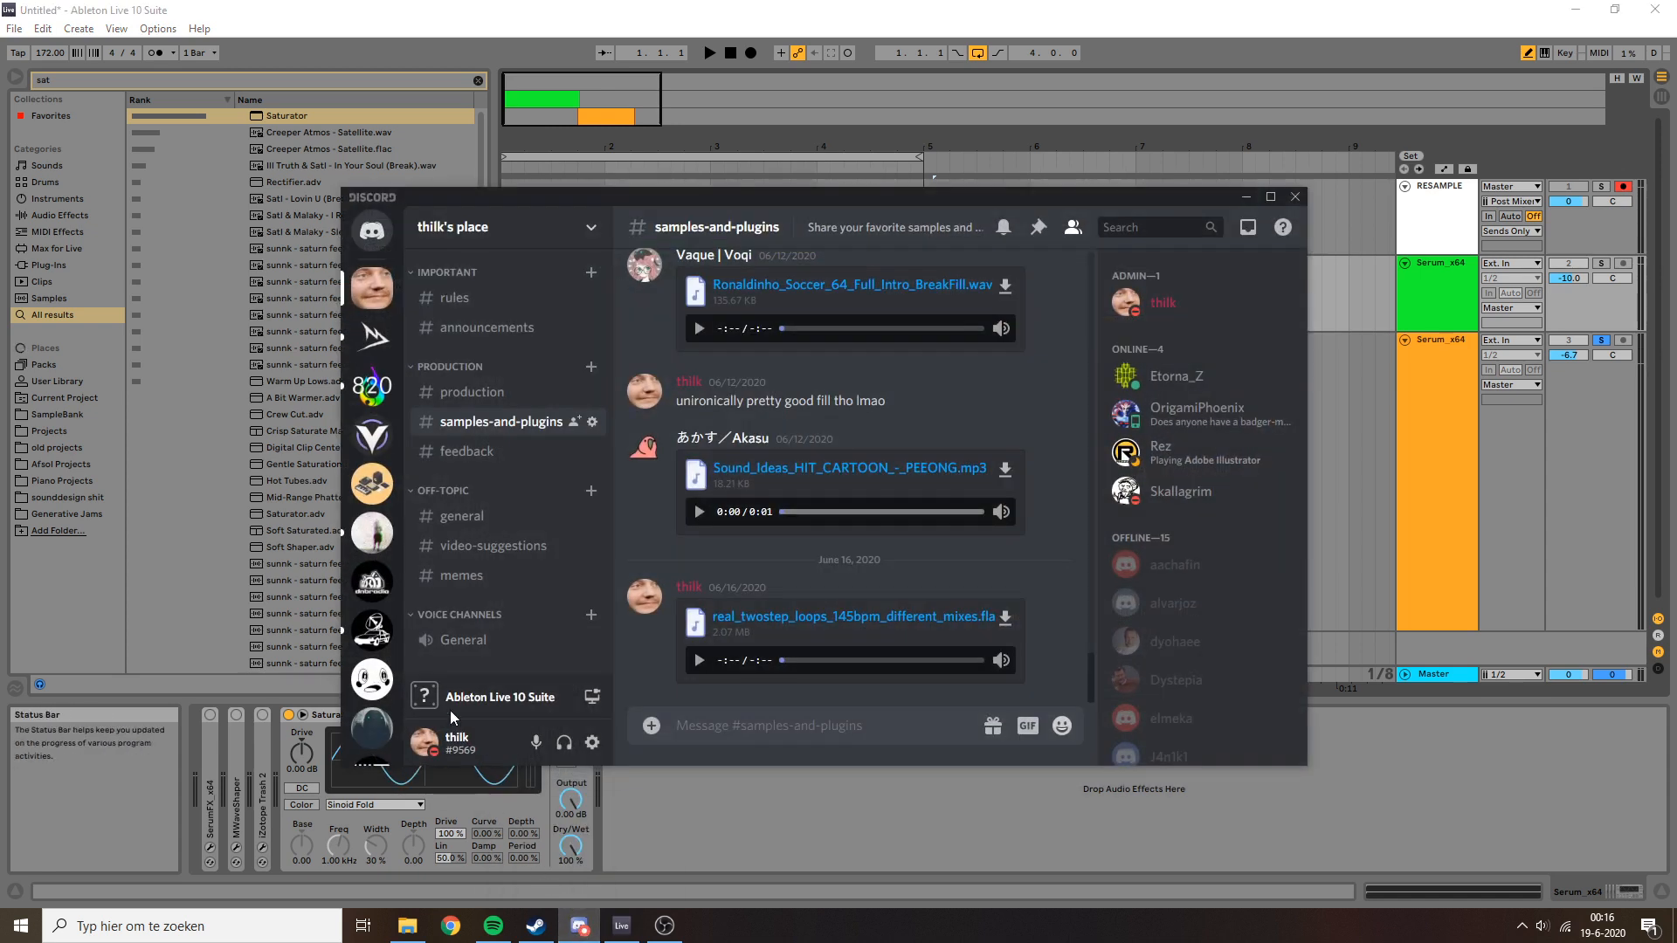
{"action": "scroll", "coordinate": [695, 651], "scroll_direction": "up", "scroll_amount": 3}
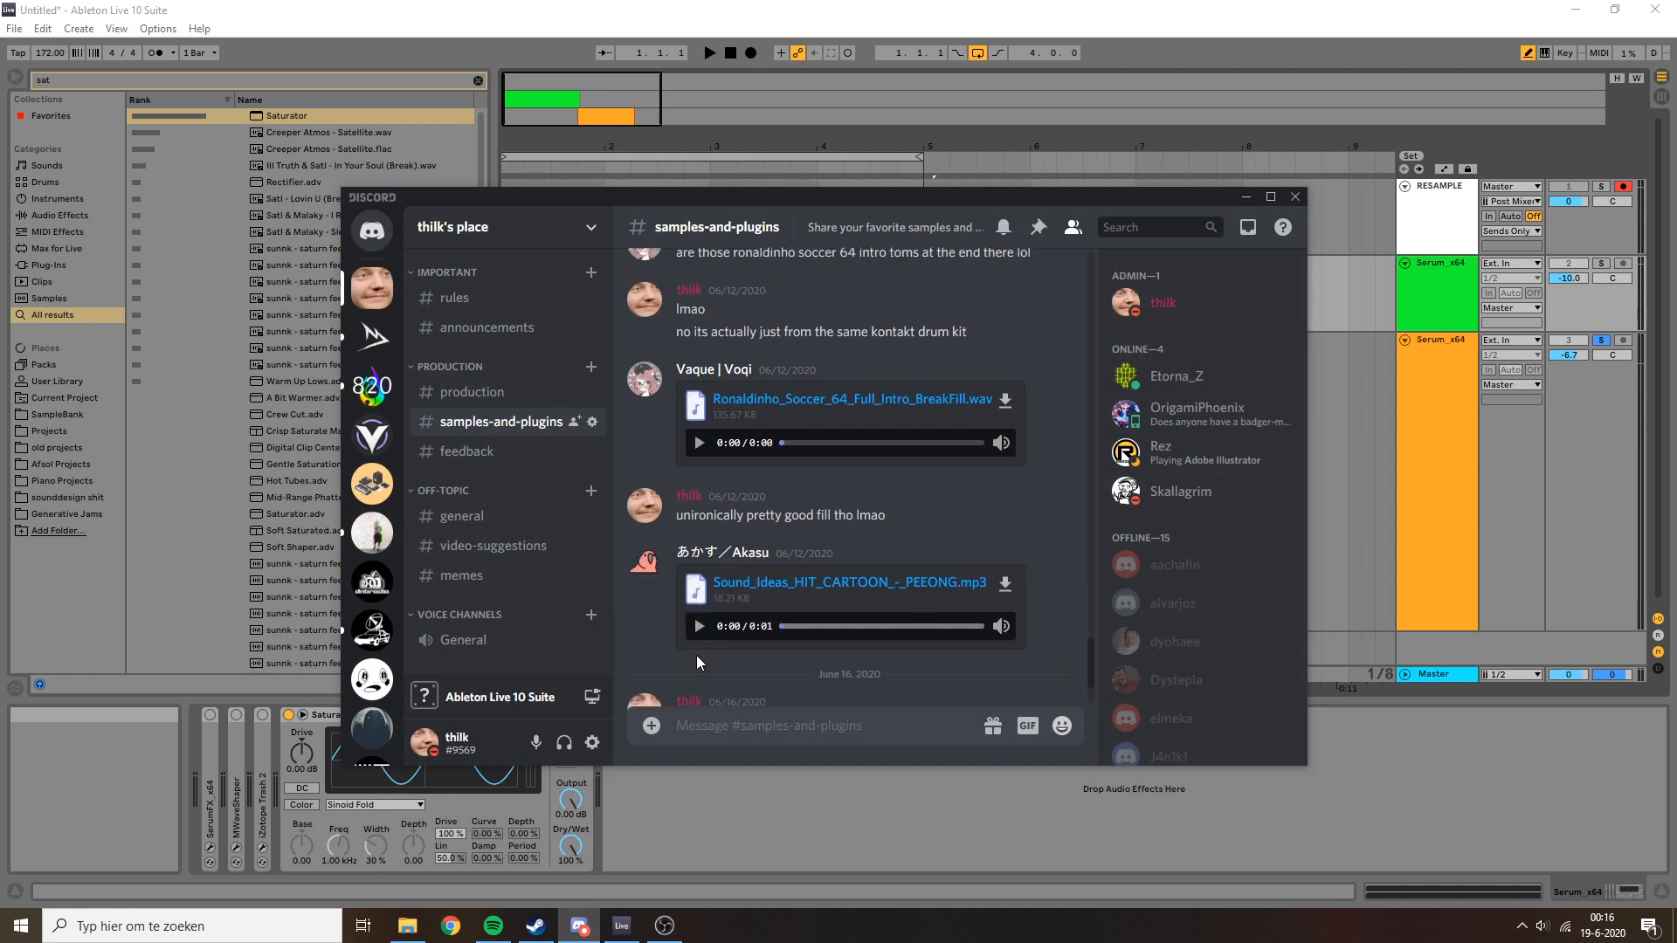
{"action": "scroll", "coordinate": [697, 661], "scroll_direction": "down", "scroll_amount": 3}
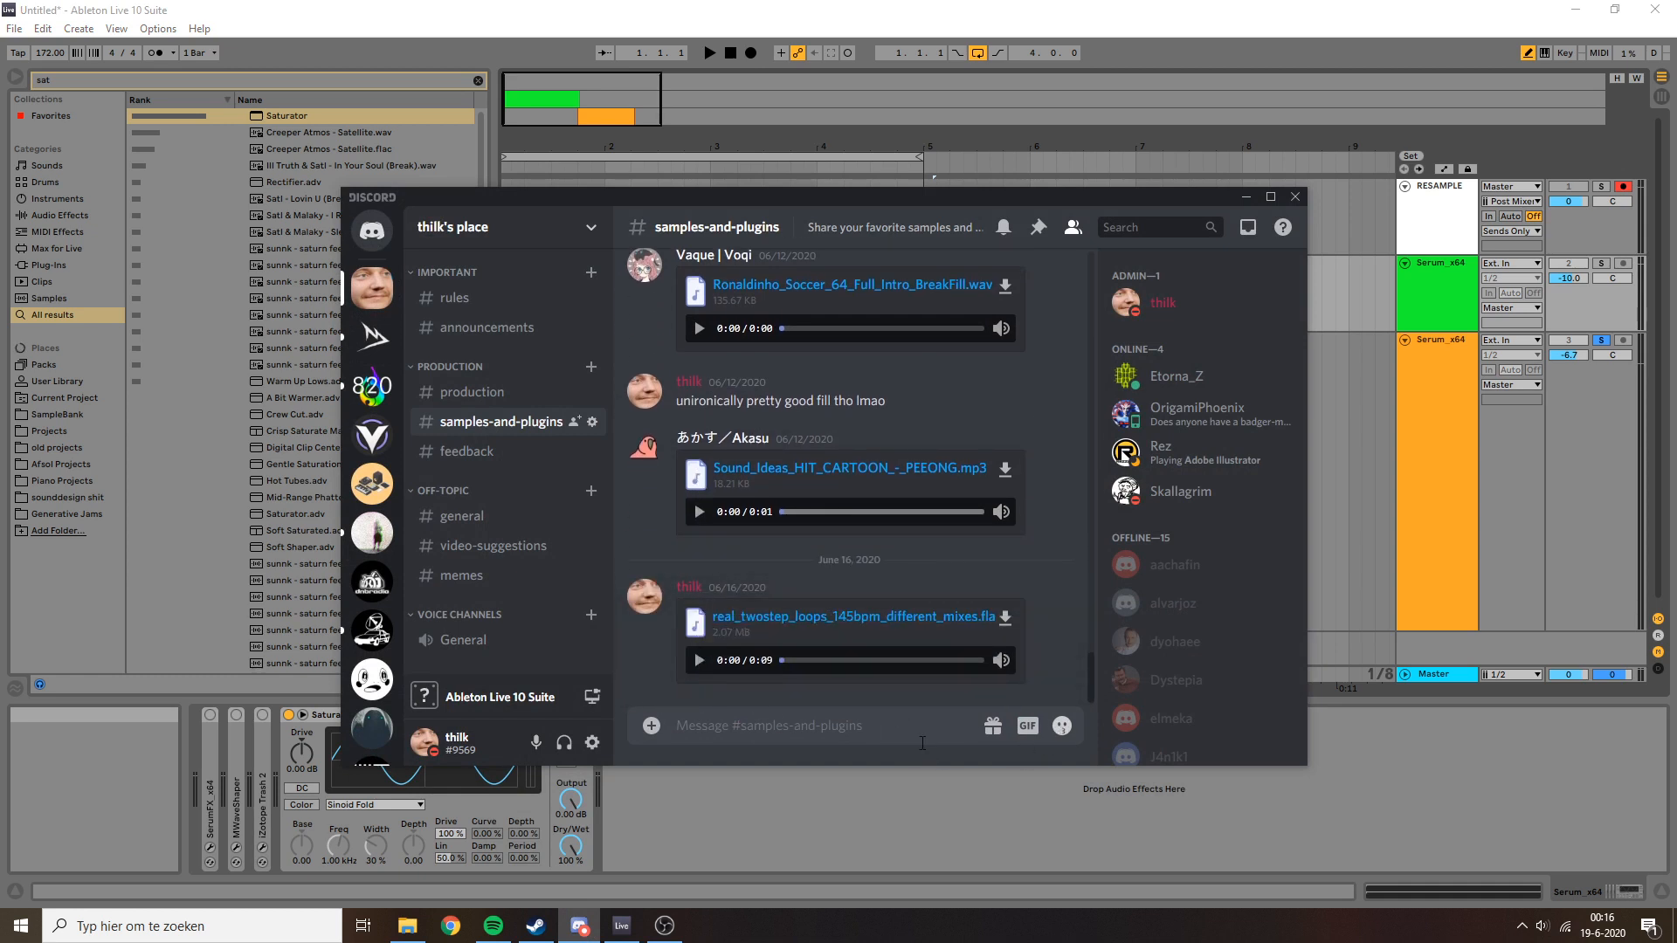